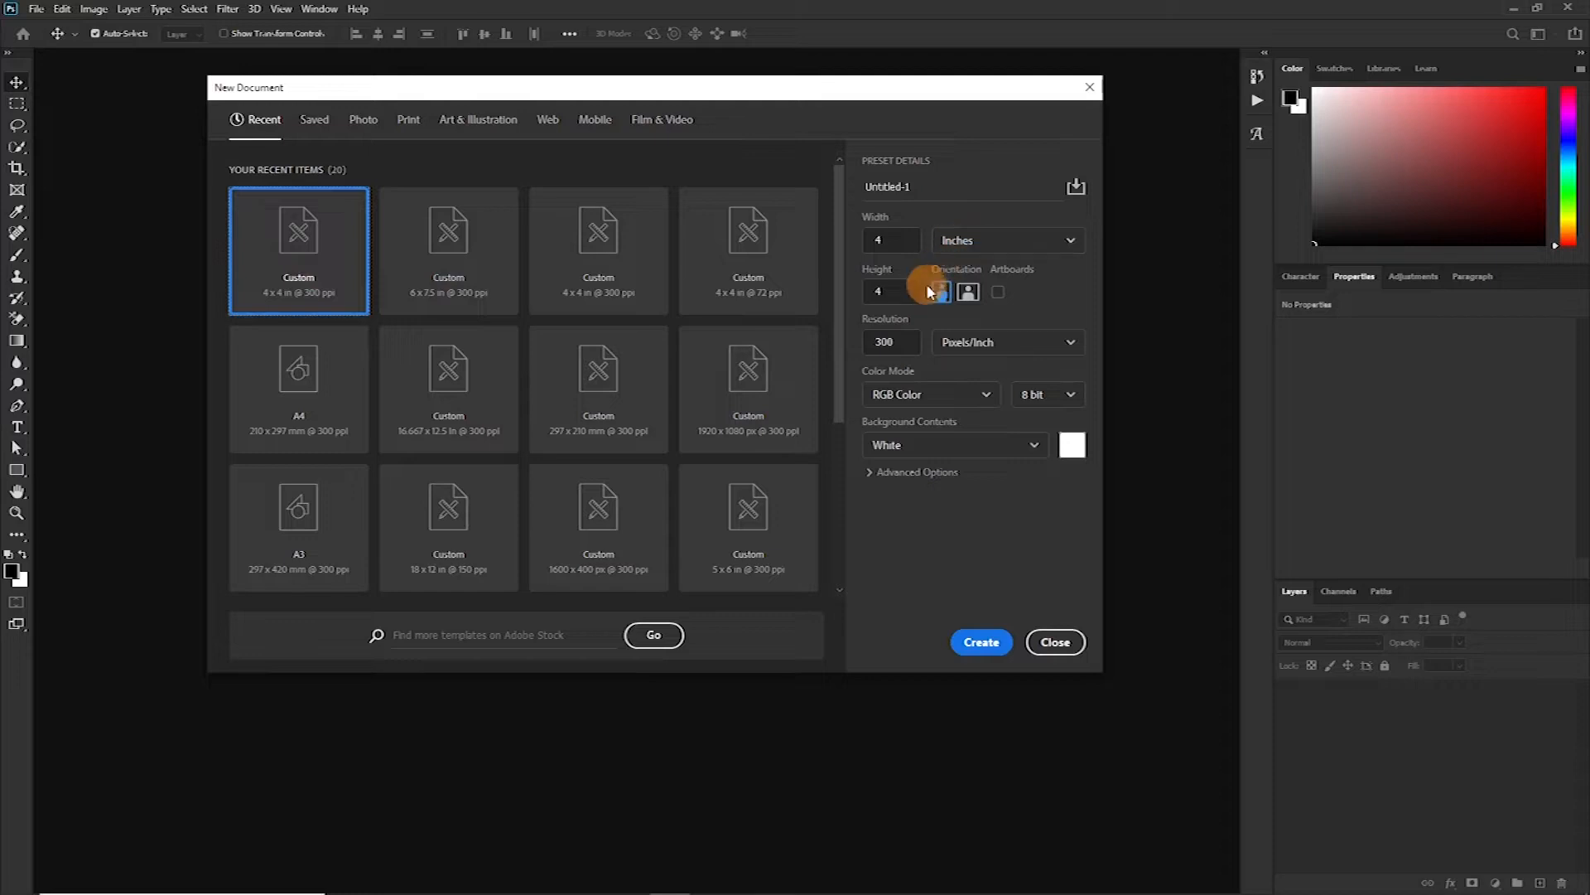
Step: Create a new 5 × 5 inch RGB document at 300 pixels per inch with a white background
{"action": "left_click_drag", "start_coordinate": [895, 244], "coordinate": [831, 241]}
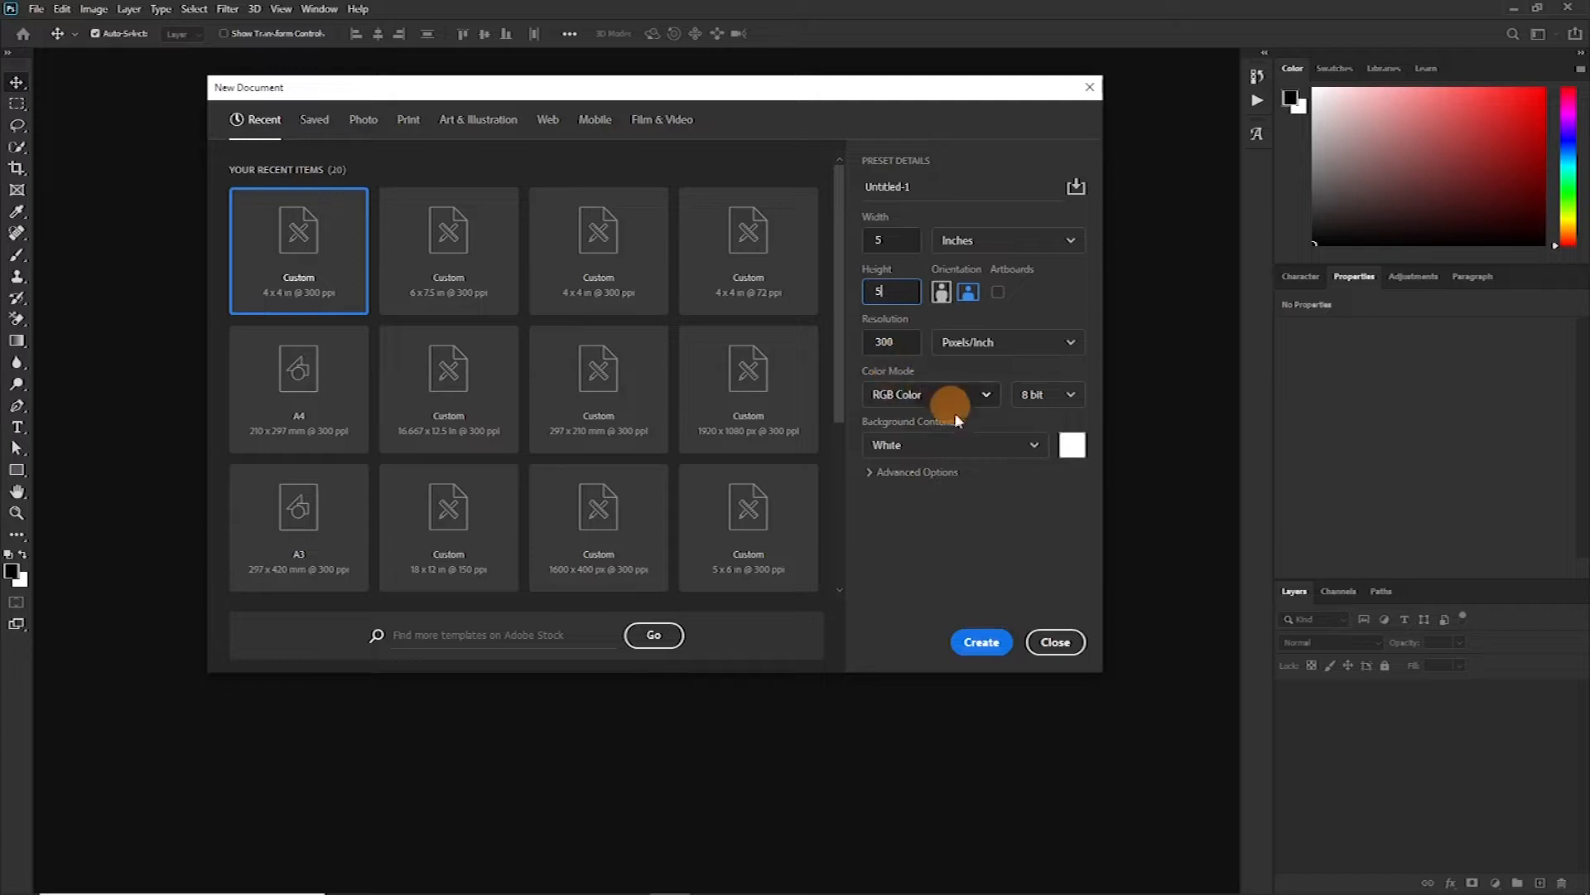
{"action": "left_click", "coordinate": [986, 647]}
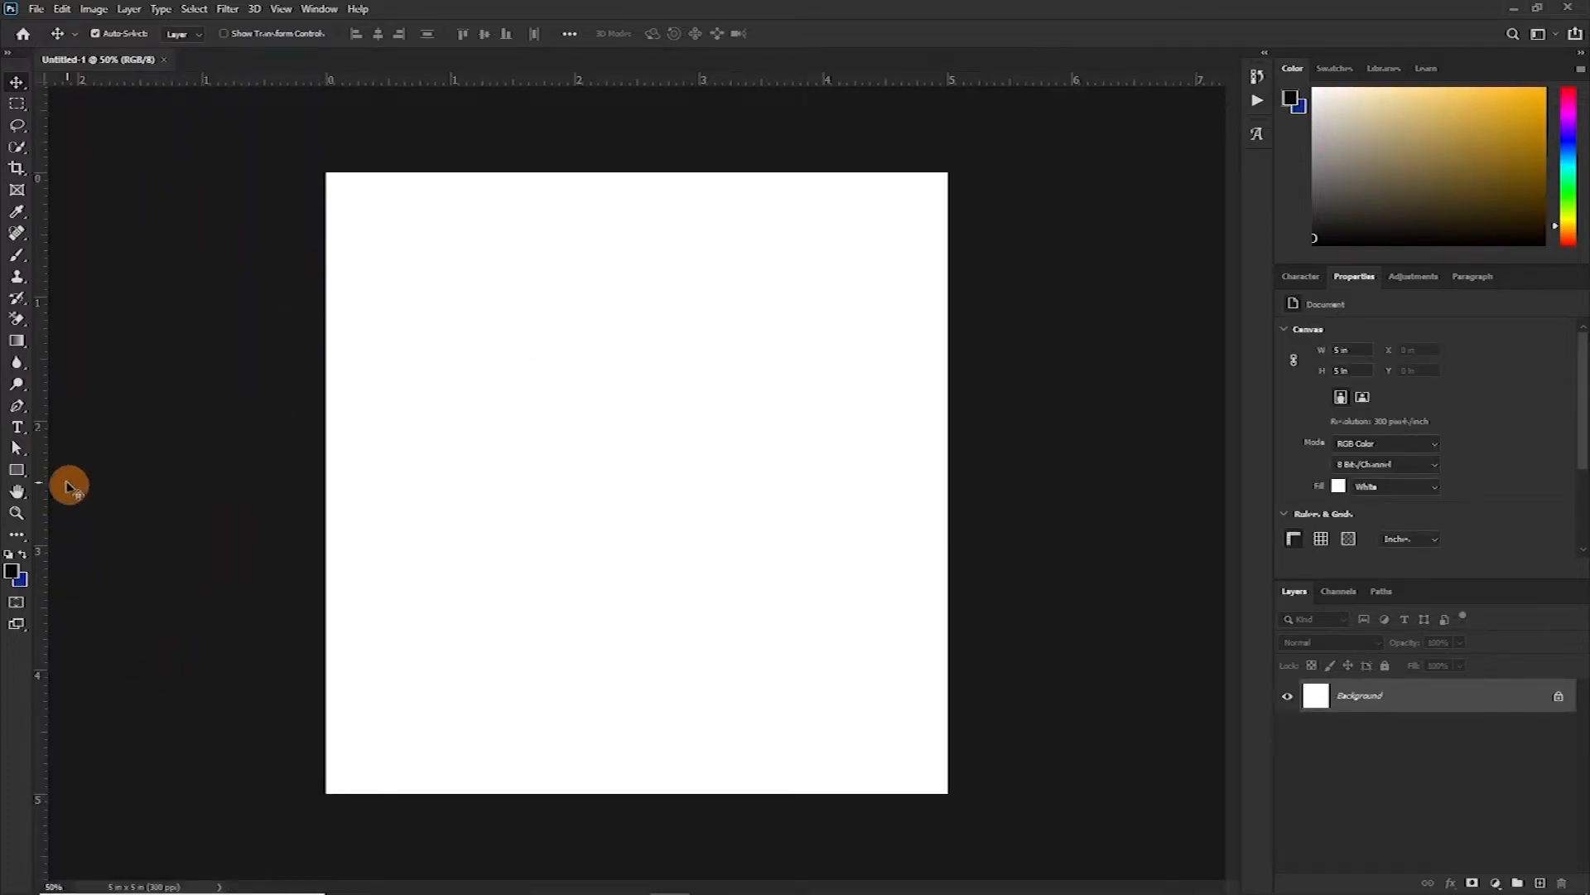
Step: Cover the whole canvas with a black rectangle shape of about 1524 × 1528 px
{"action": "left_click", "coordinate": [18, 471]}
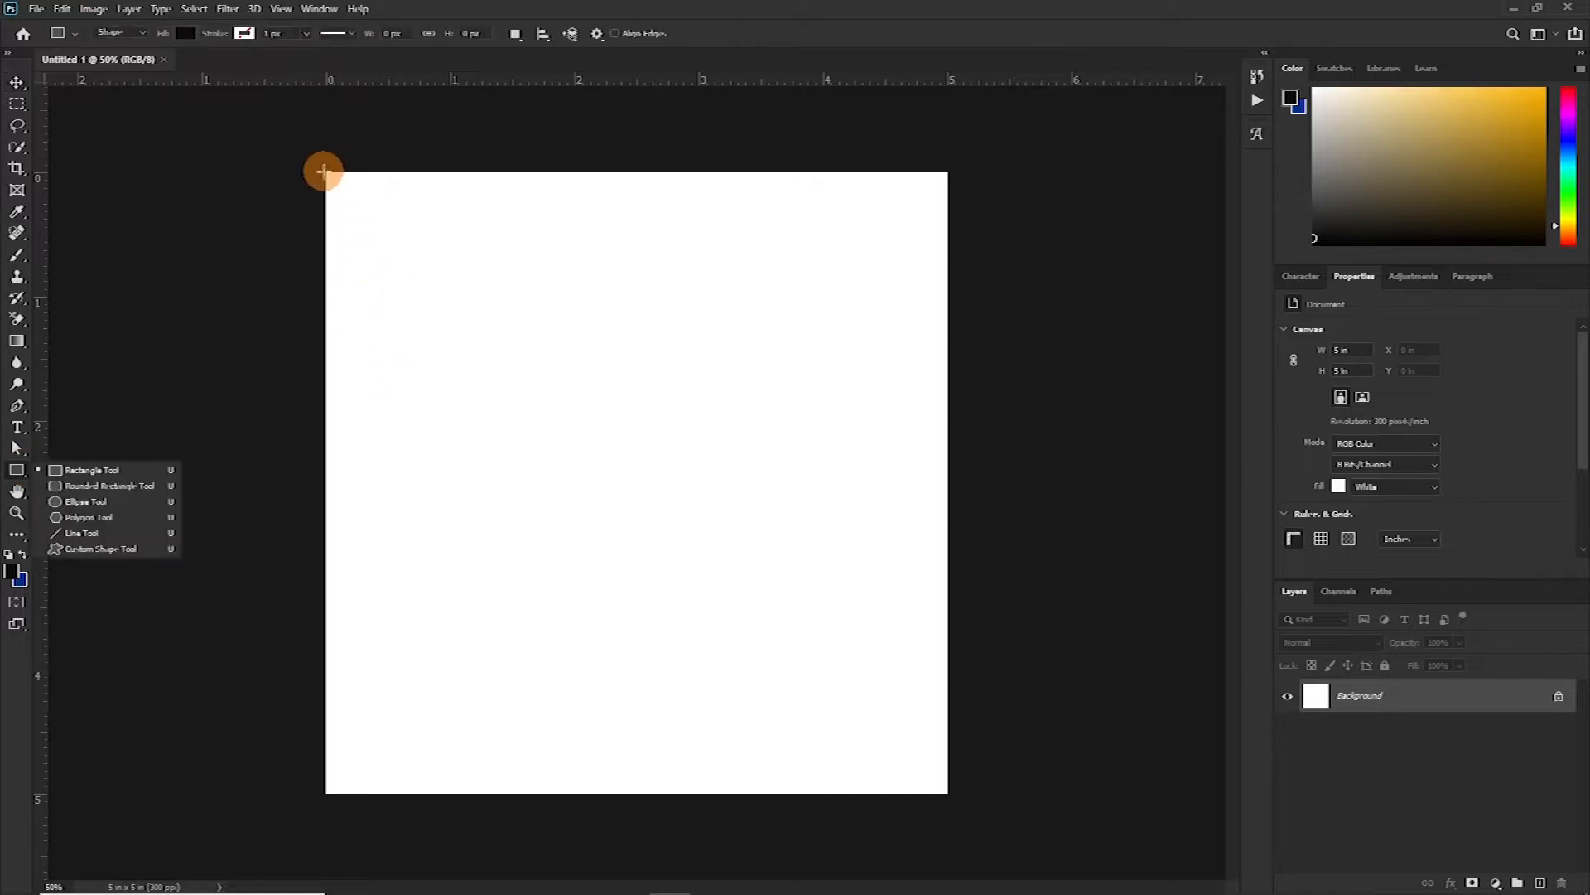
{"action": "left_click_drag", "start_coordinate": [322, 168], "coordinate": [953, 800]}
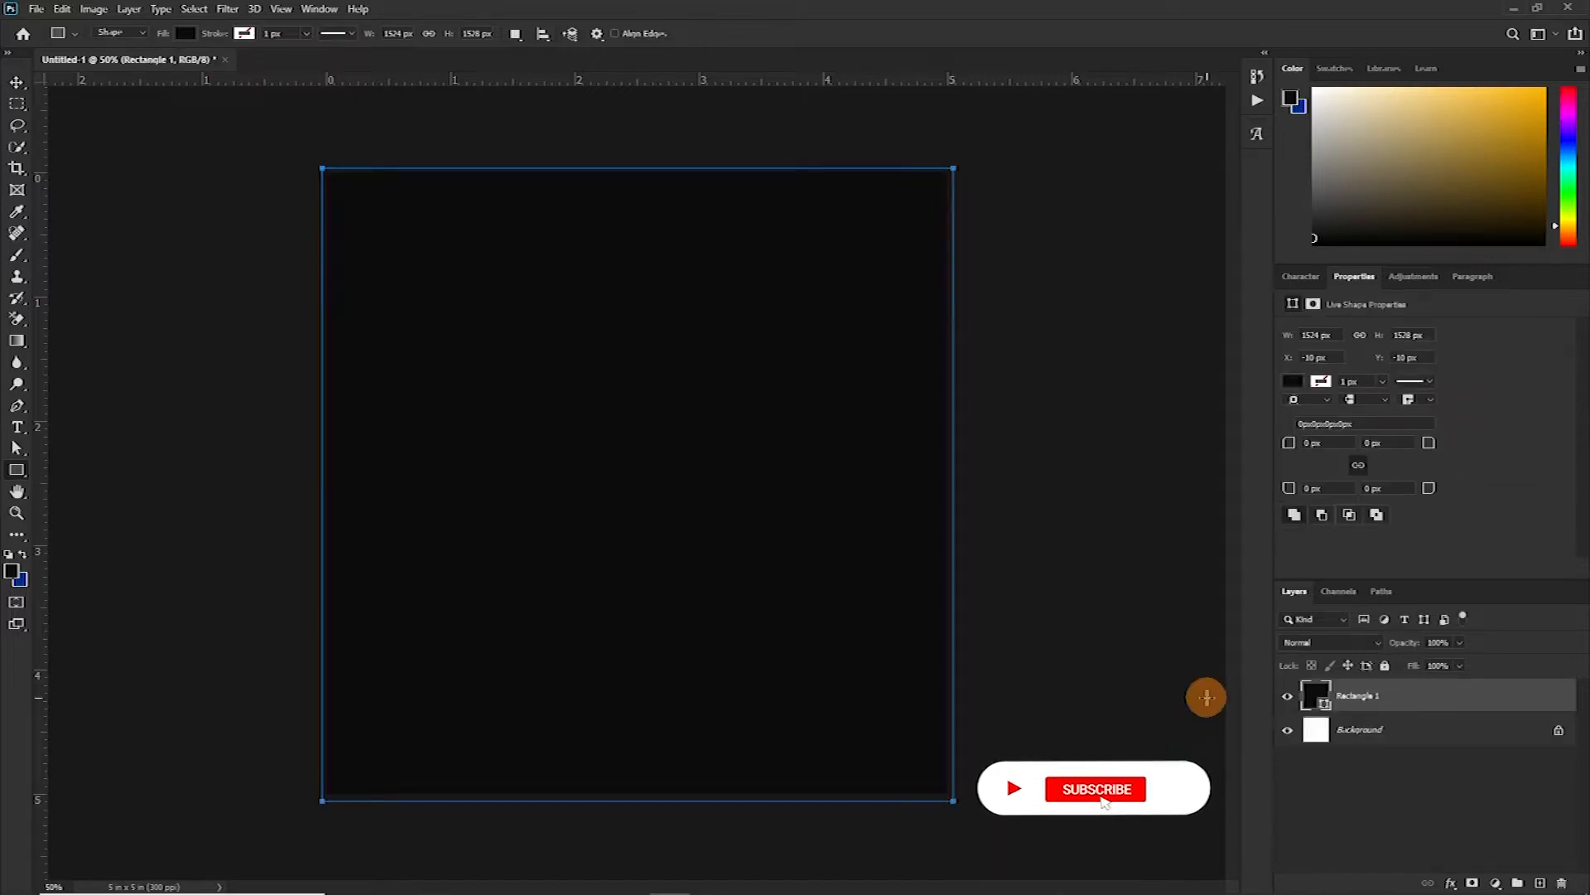
{"action": "key", "text": "v"}
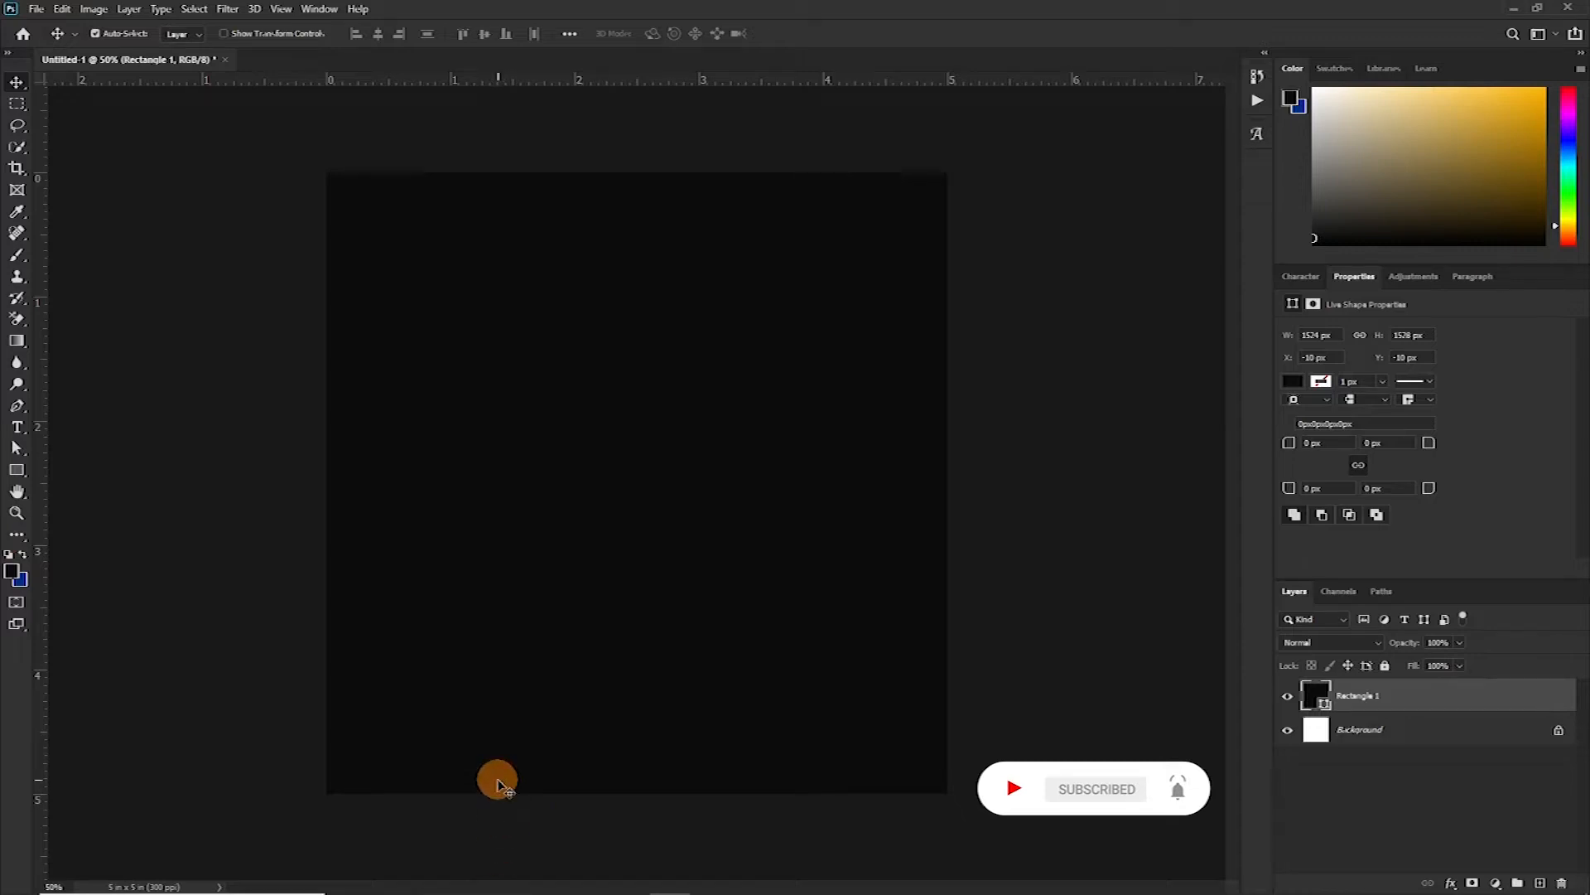
Step: Switch to the church flyer folder and place the cut-out photo of the man in the purple suit on the canvas's left half
{"action": "key", "text": "alt+Tab"}
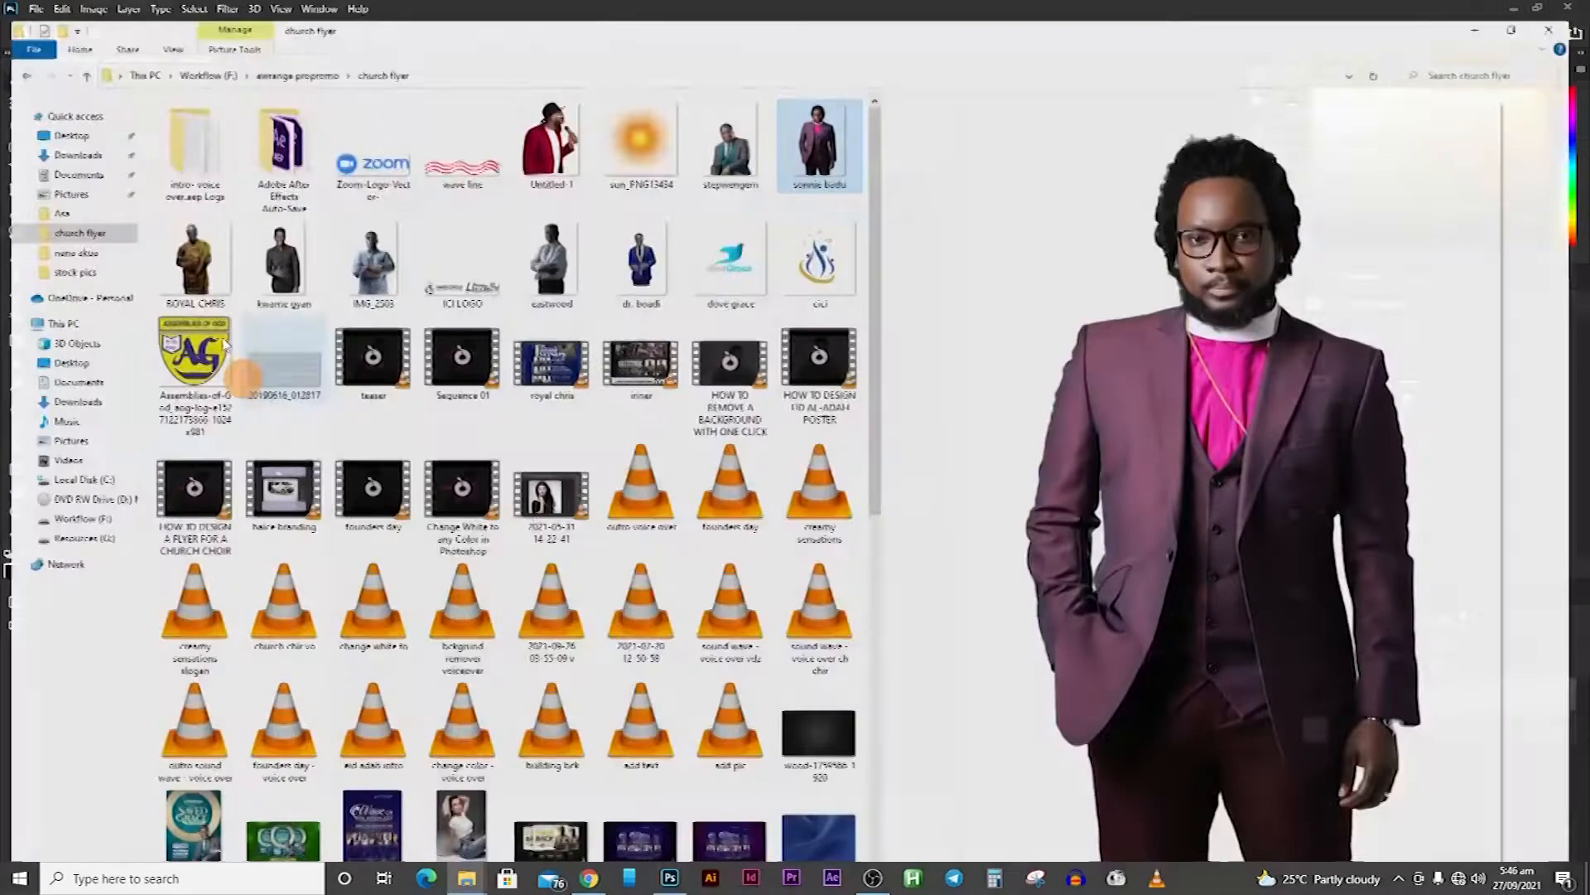
{"action": "left_click", "coordinate": [544, 124]}
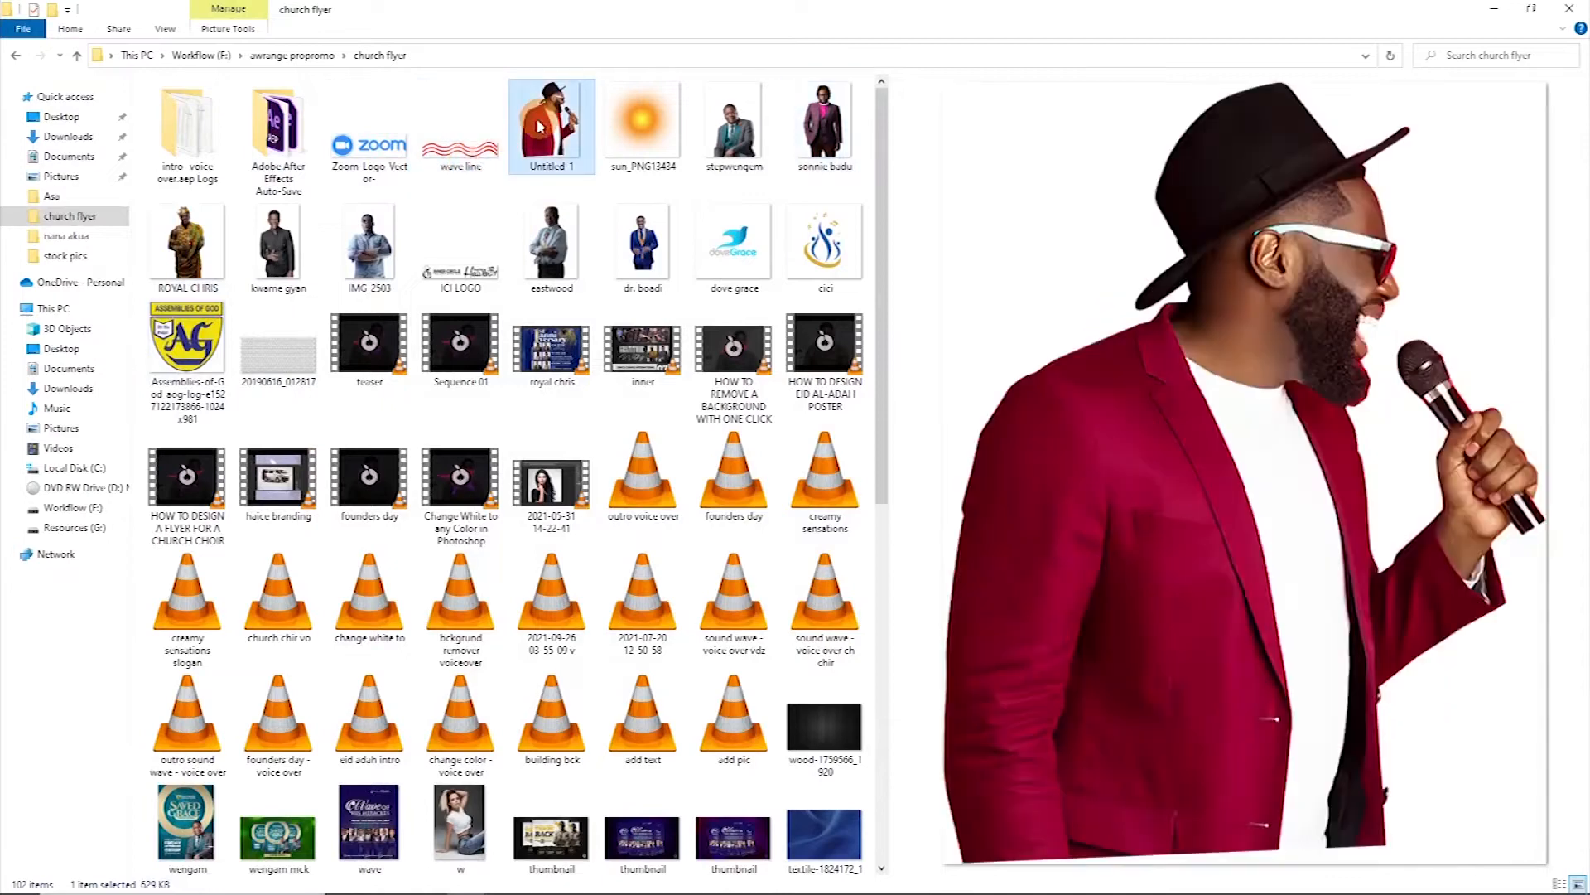
{"action": "left_click", "coordinate": [840, 137]}
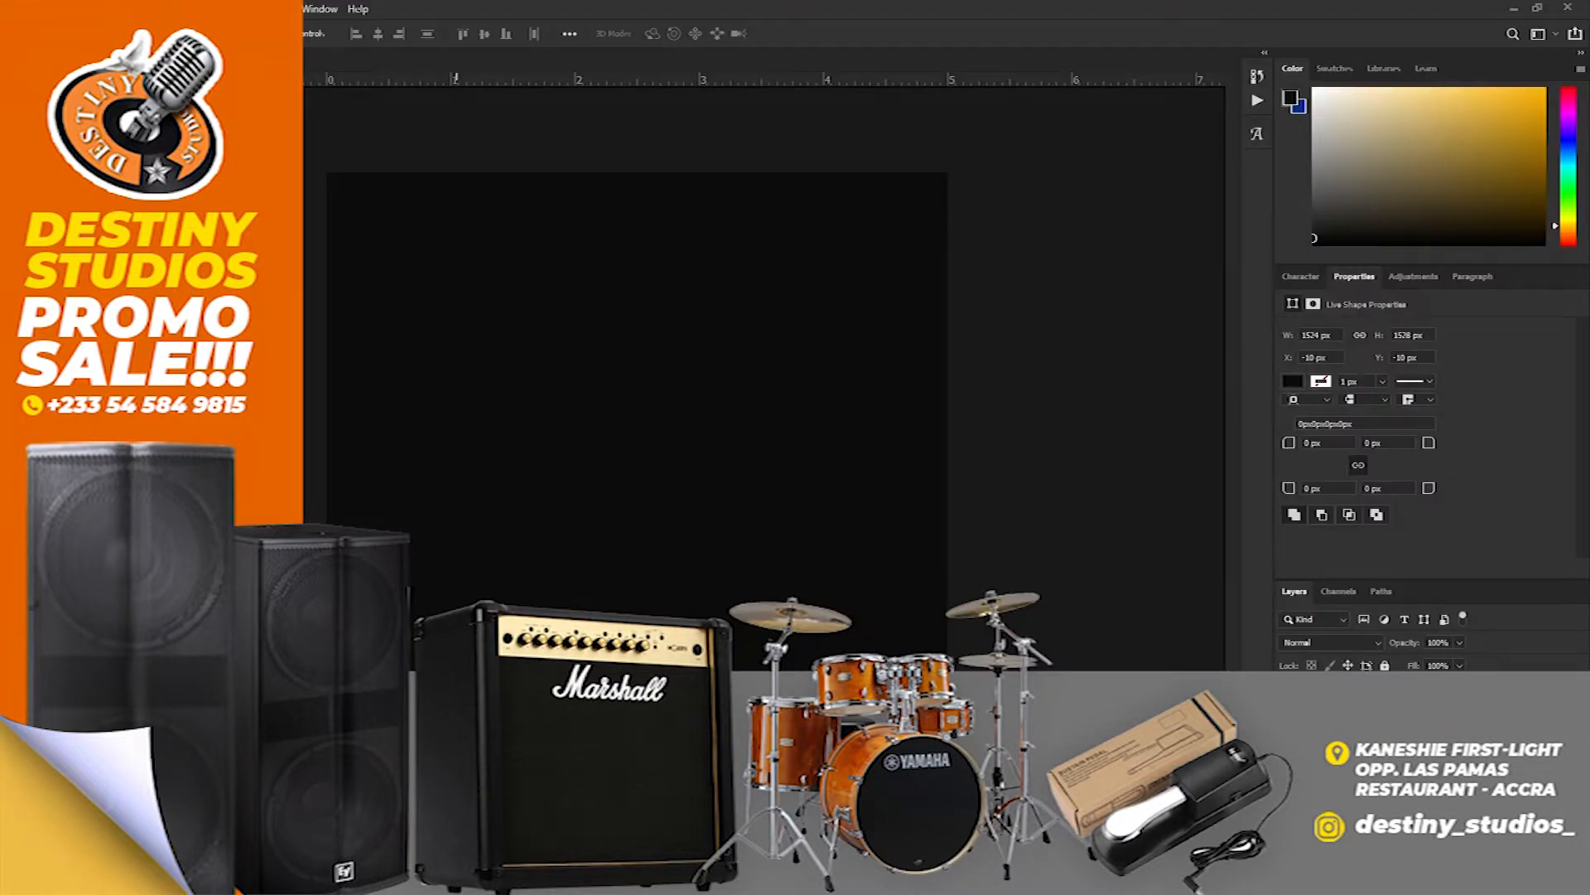
{"action": "left_click_drag", "start_coordinate": [597, 522], "coordinate": [418, 455]}
{"action": "key", "text": "Return"}
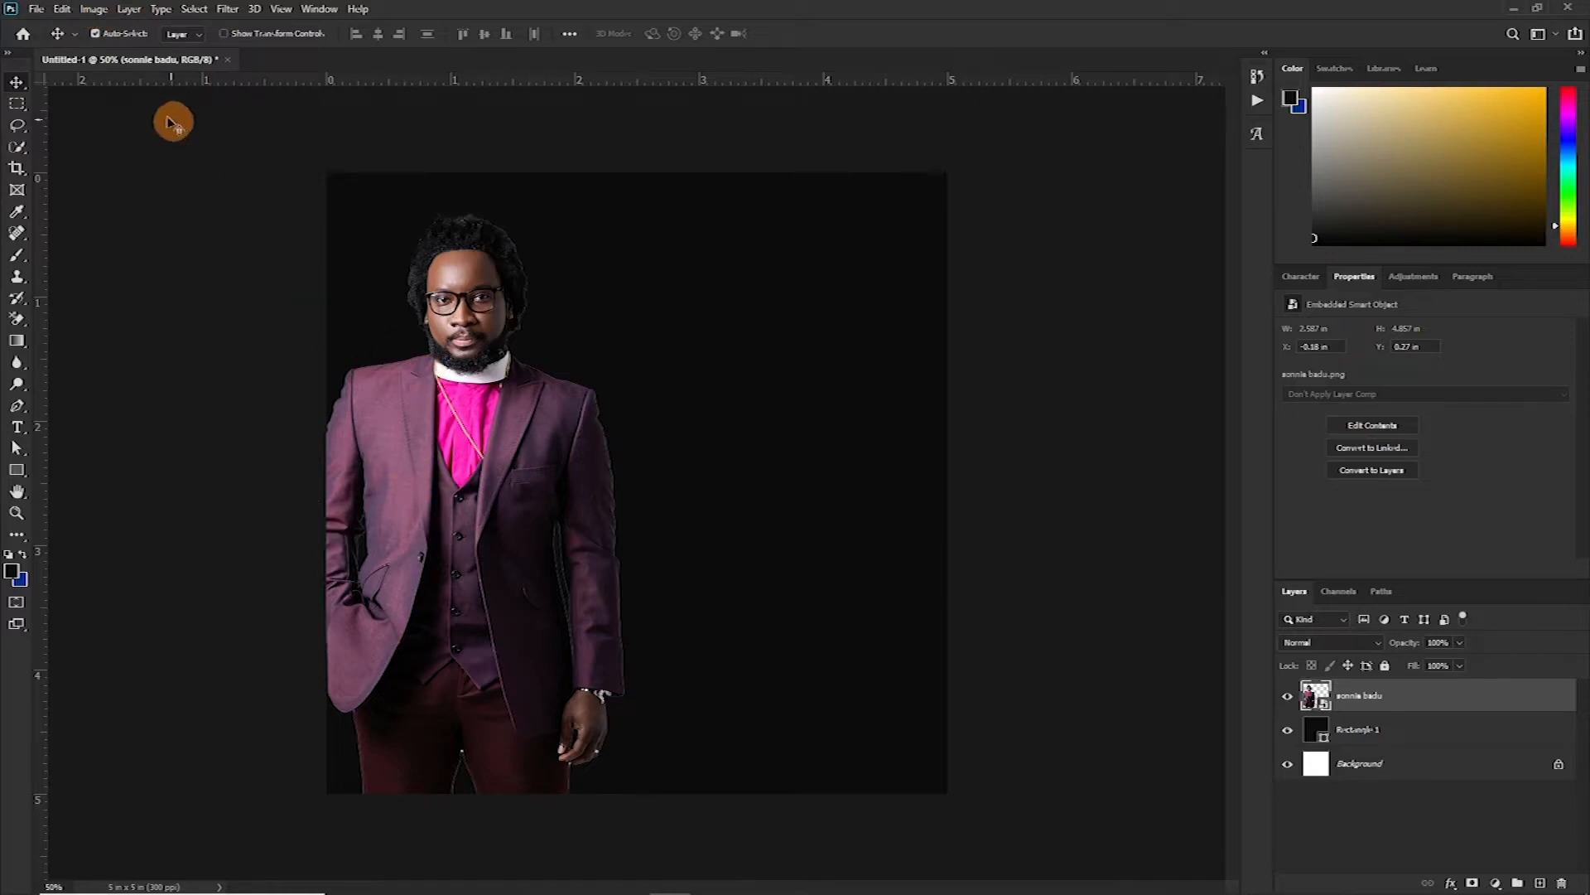
Step: Open the Black & White adjustment for the man's photo layer and keep the photo in view beside it
{"action": "left_click", "coordinate": [95, 11]}
{"action": "mouse_move", "coordinate": [183, 53]}
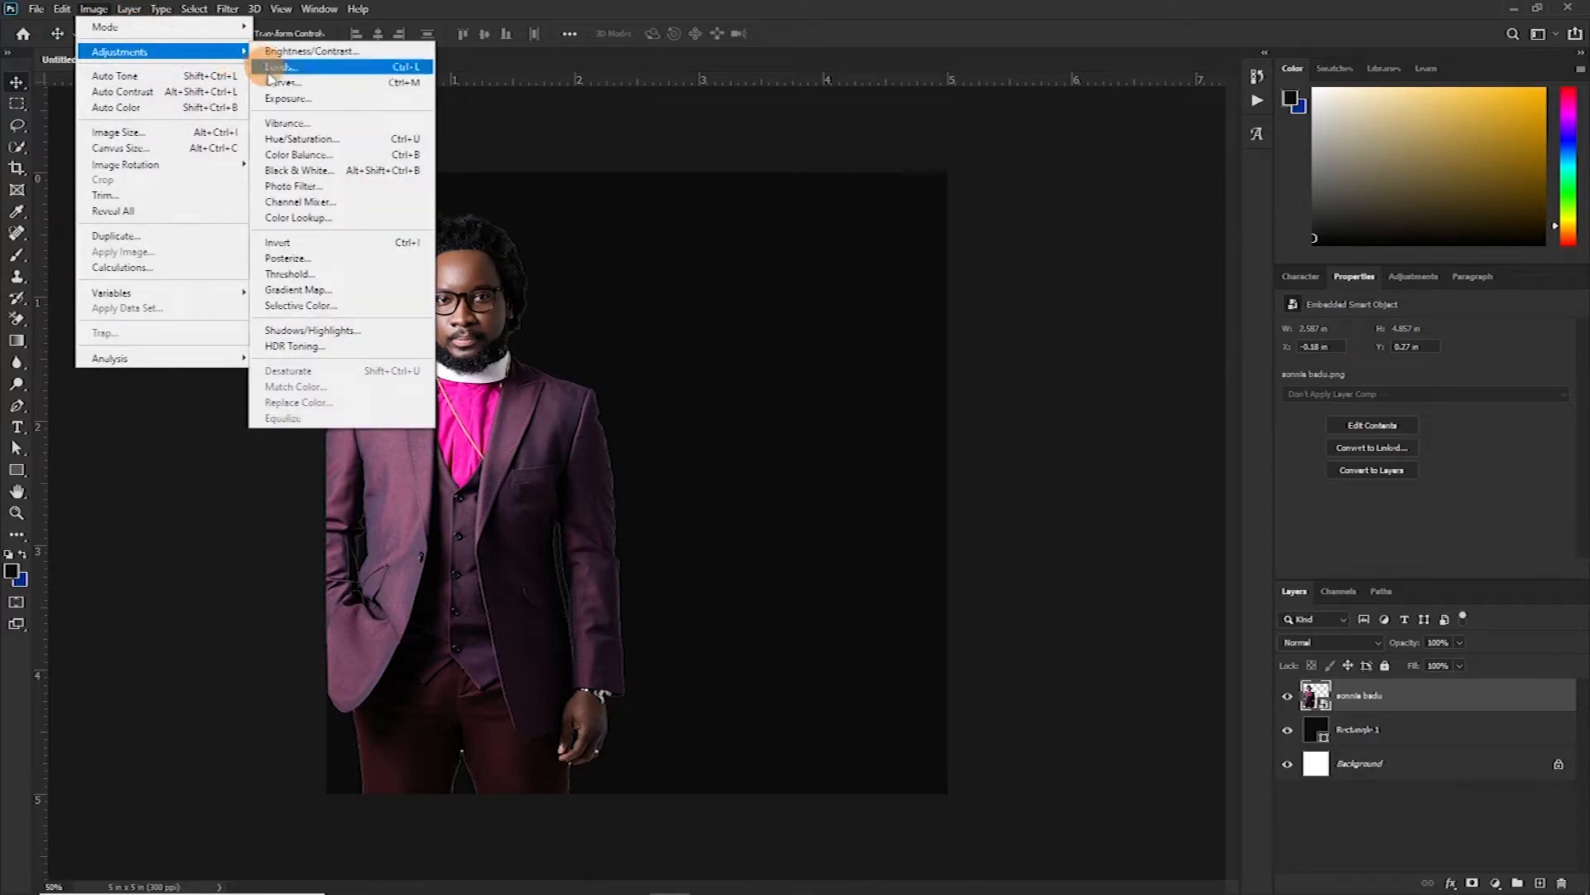
{"action": "left_click", "coordinate": [298, 170]}
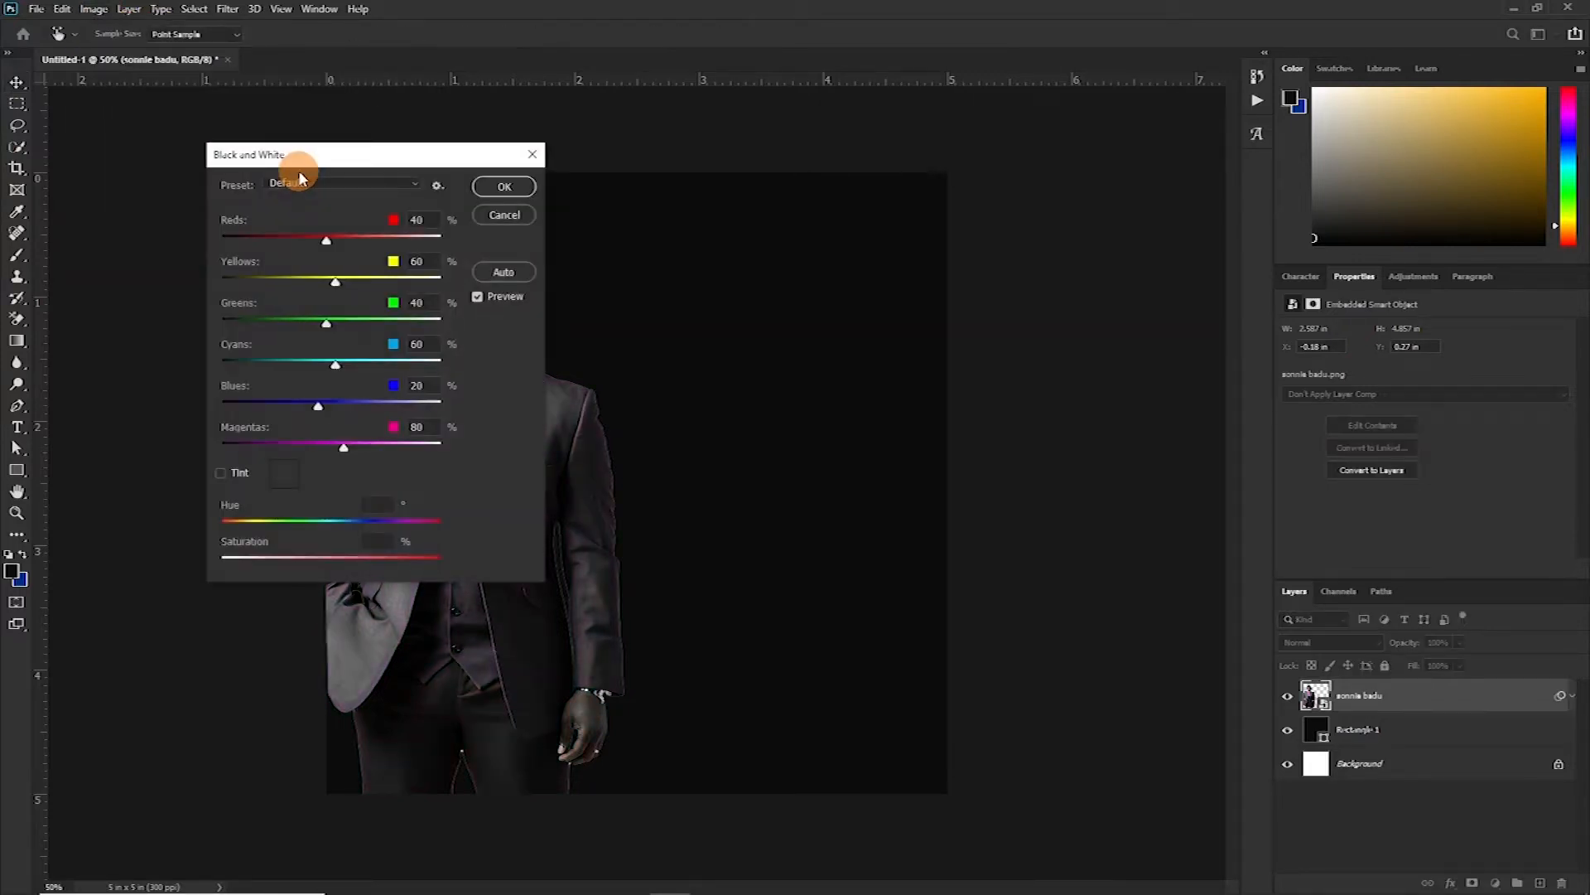
{"action": "left_click_drag", "start_coordinate": [344, 164], "coordinate": [1033, 175]}
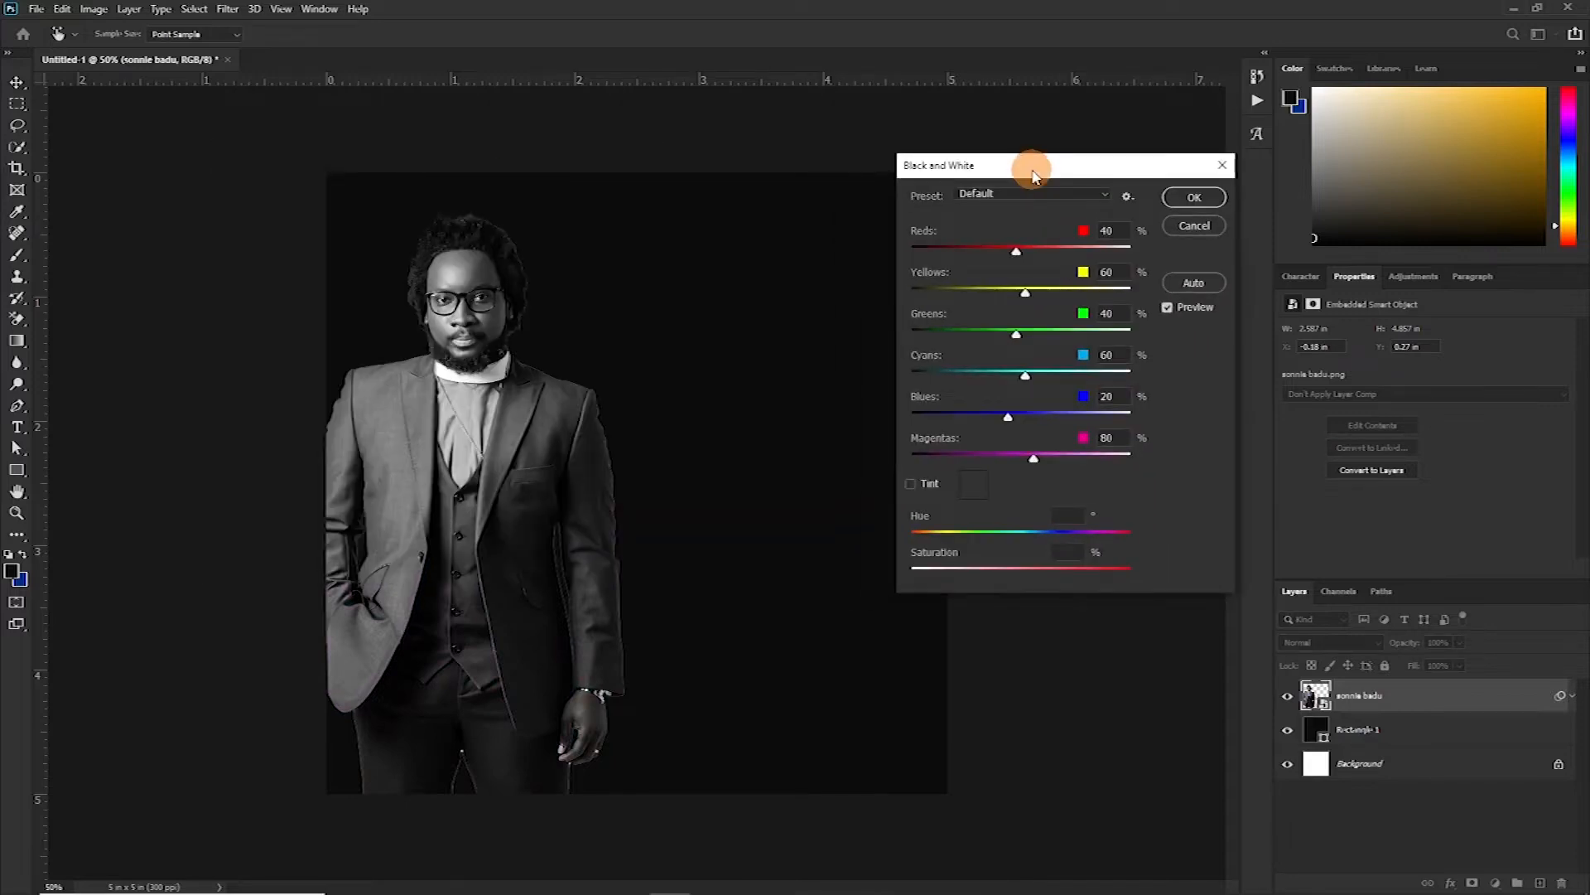
Step: Try different Black & White presets on the photo, including Maximum Black, Infrared and Darker
{"action": "left_click", "coordinate": [1043, 196]}
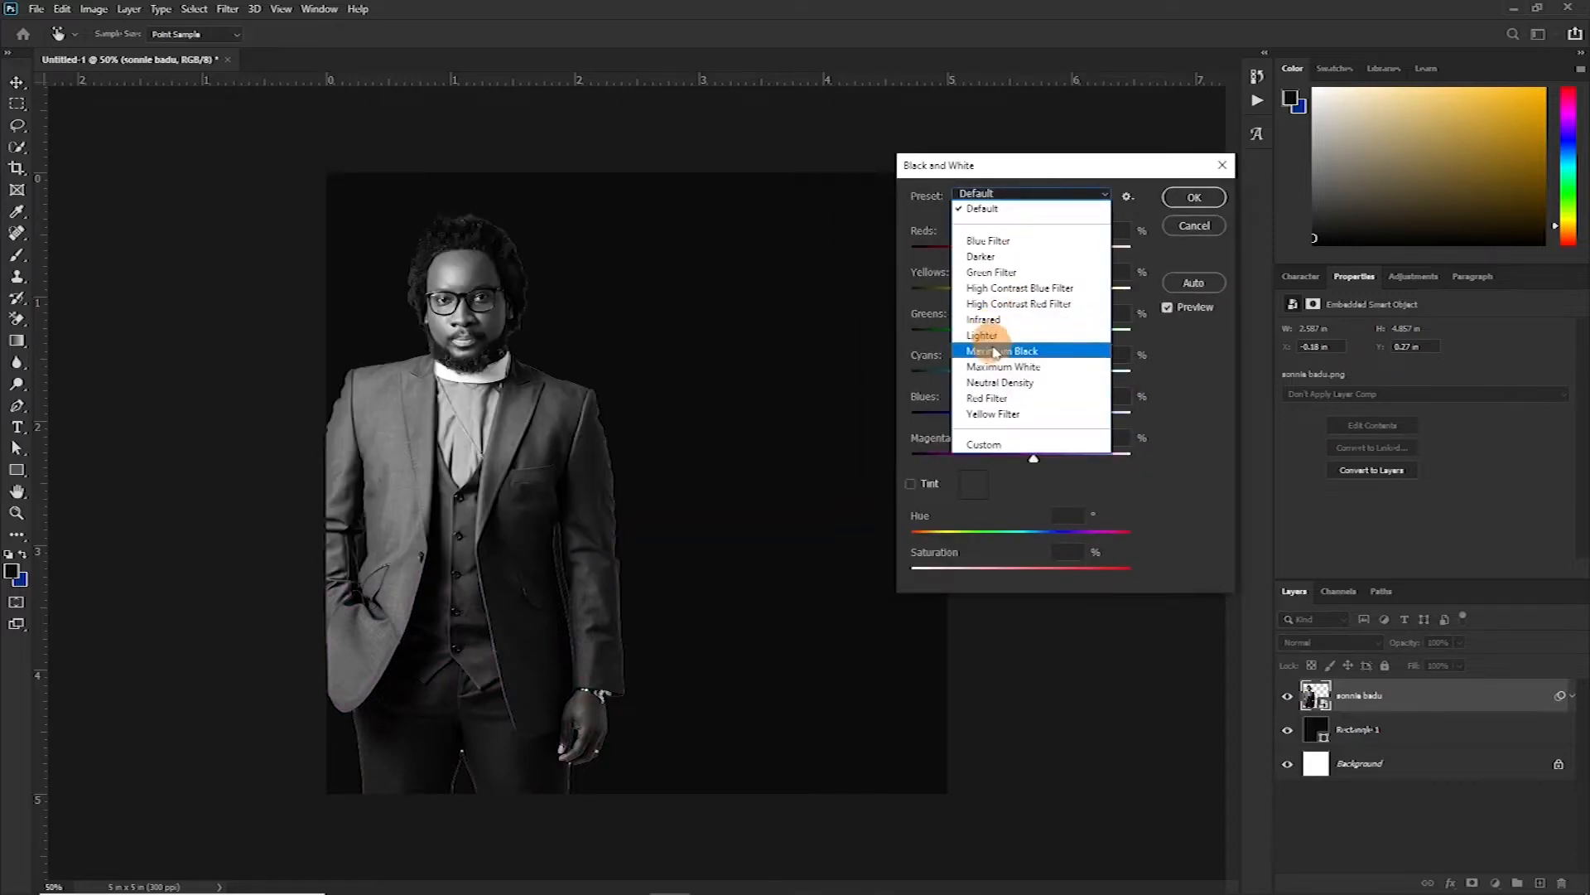
{"action": "left_click", "coordinate": [1000, 353]}
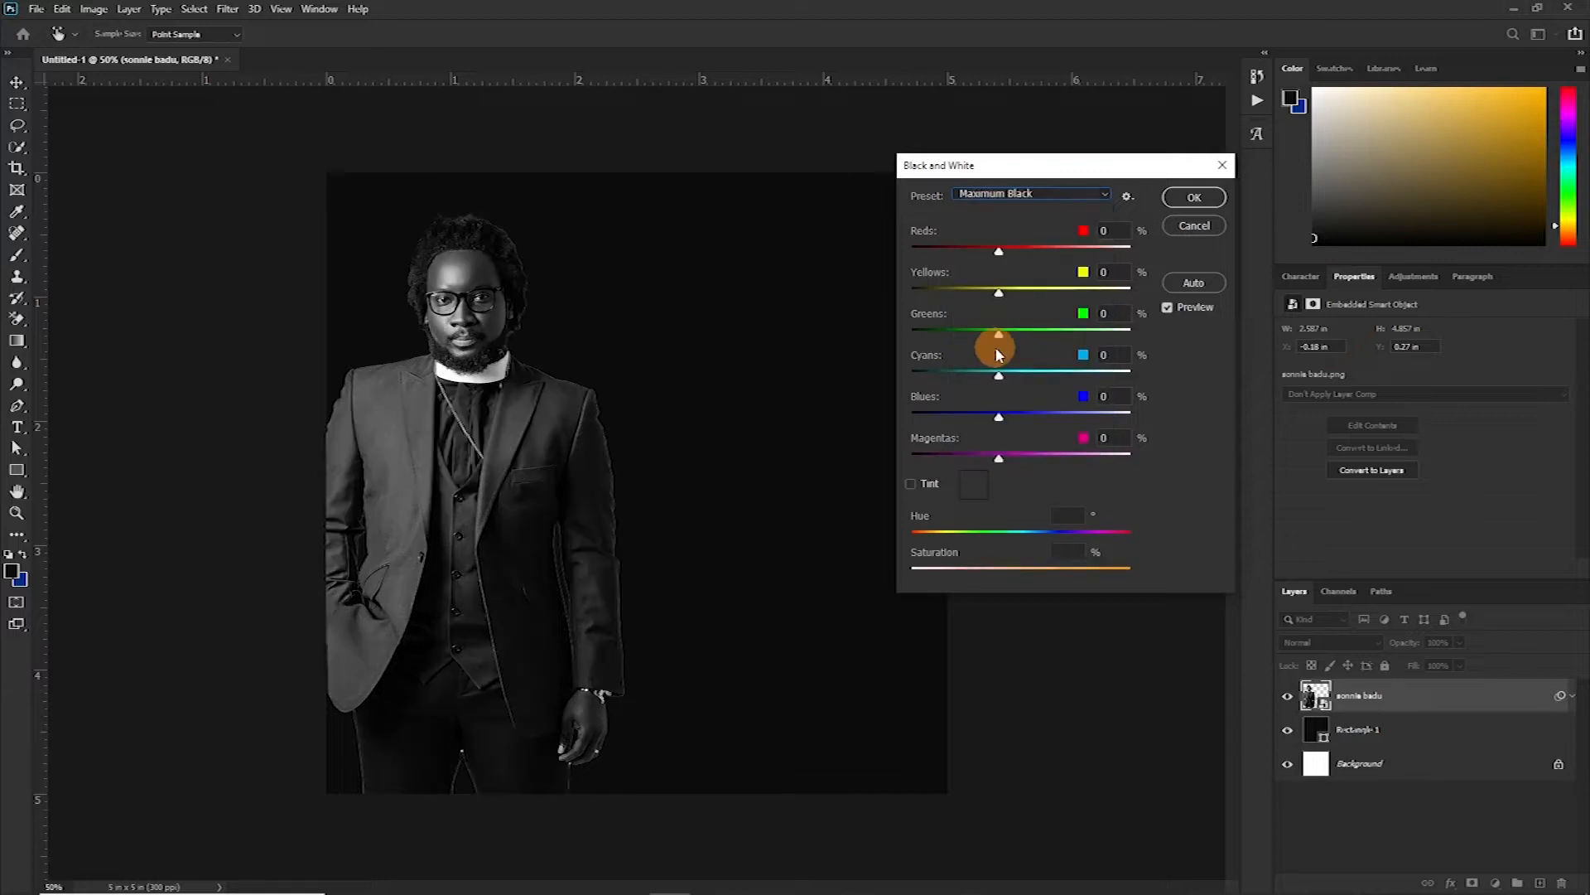
{"action": "key", "text": "Down"}
{"action": "key", "text": "Down"}
{"action": "key", "text": "Up"}
{"action": "key", "text": "Up"}
{"action": "key", "text": "Up"}
{"action": "key", "text": "Up"}
{"action": "key", "text": "Up"}
{"action": "key", "text": "Down"}
{"action": "key", "text": "Down"}
{"action": "key", "text": "Down"}
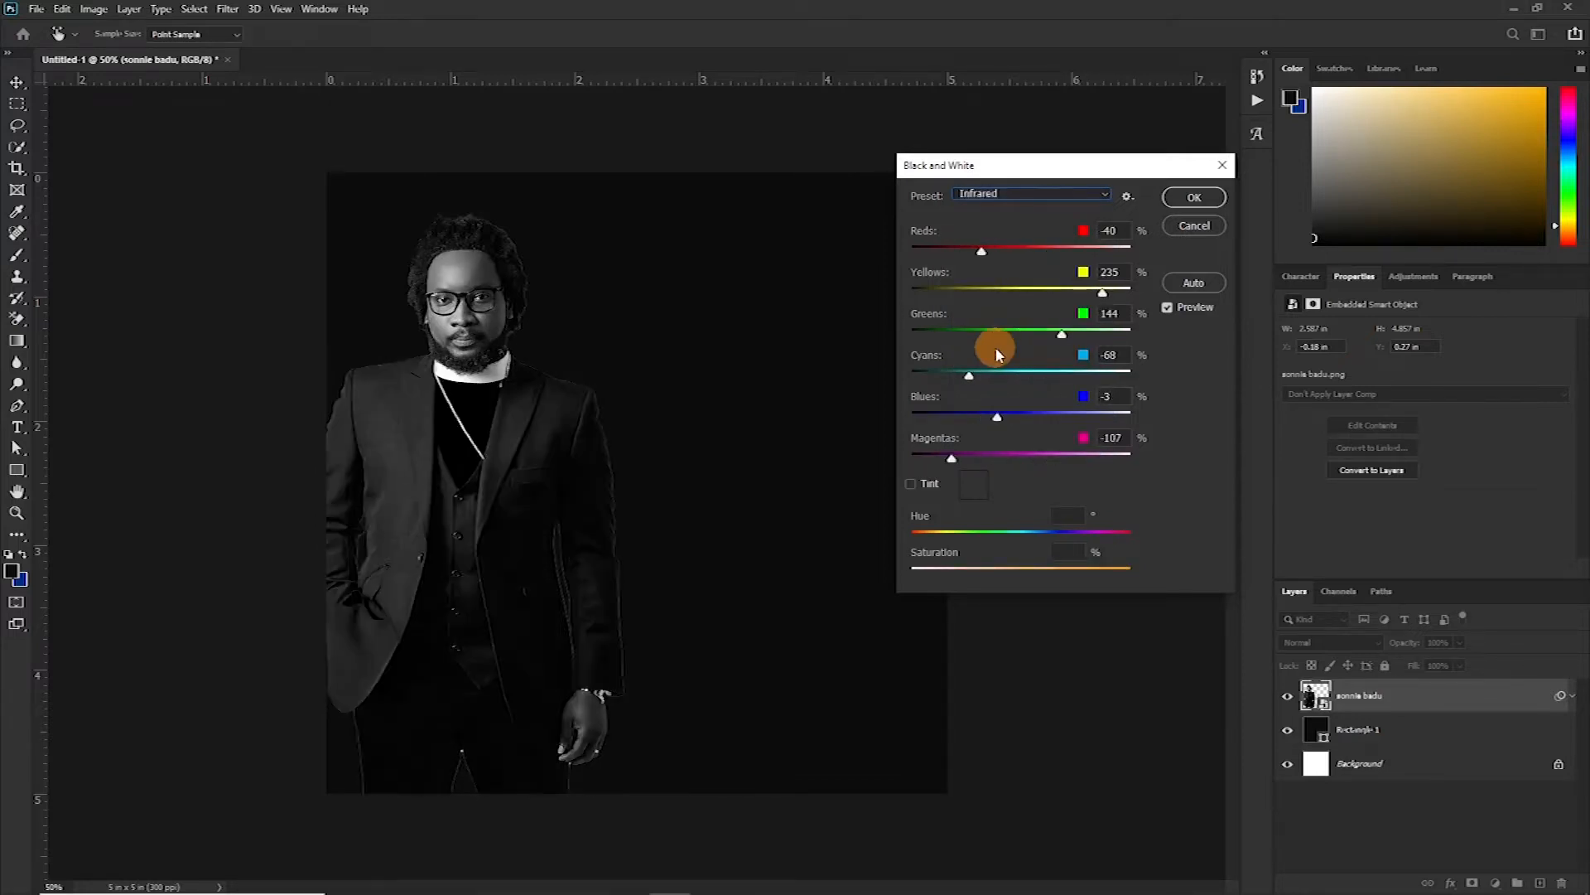
{"action": "key", "text": "Down"}
{"action": "key", "text": "Up"}
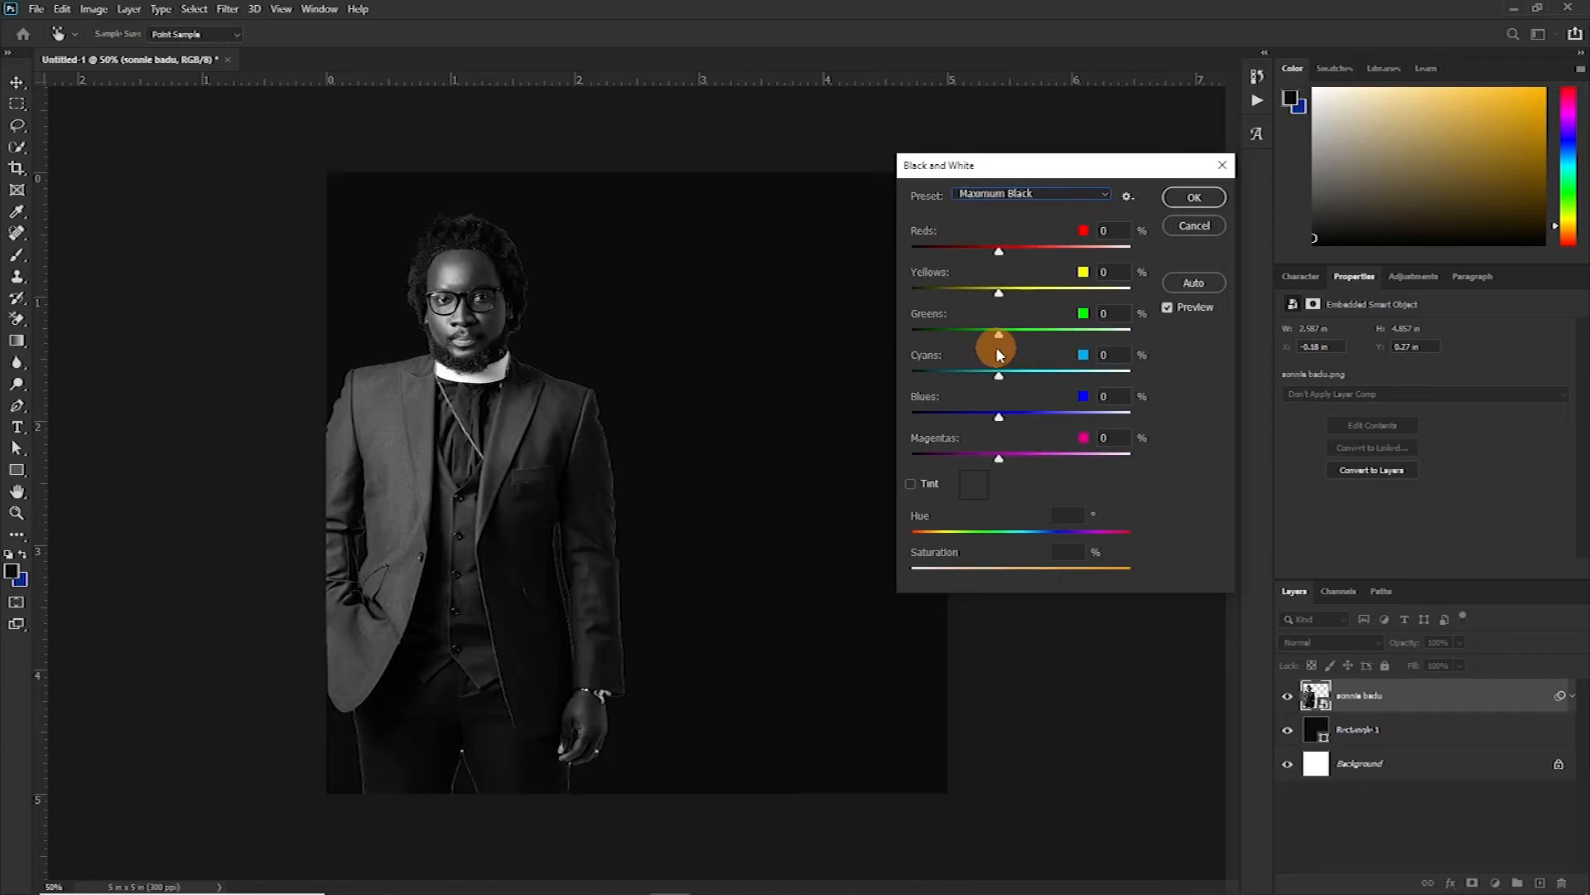
{"action": "key", "text": "Up"}
{"action": "key", "text": "Up"}
{"action": "key", "text": "Up"}
{"action": "key", "text": "Up"}
{"action": "key", "text": "Up"}
{"action": "key", "text": "Up"}
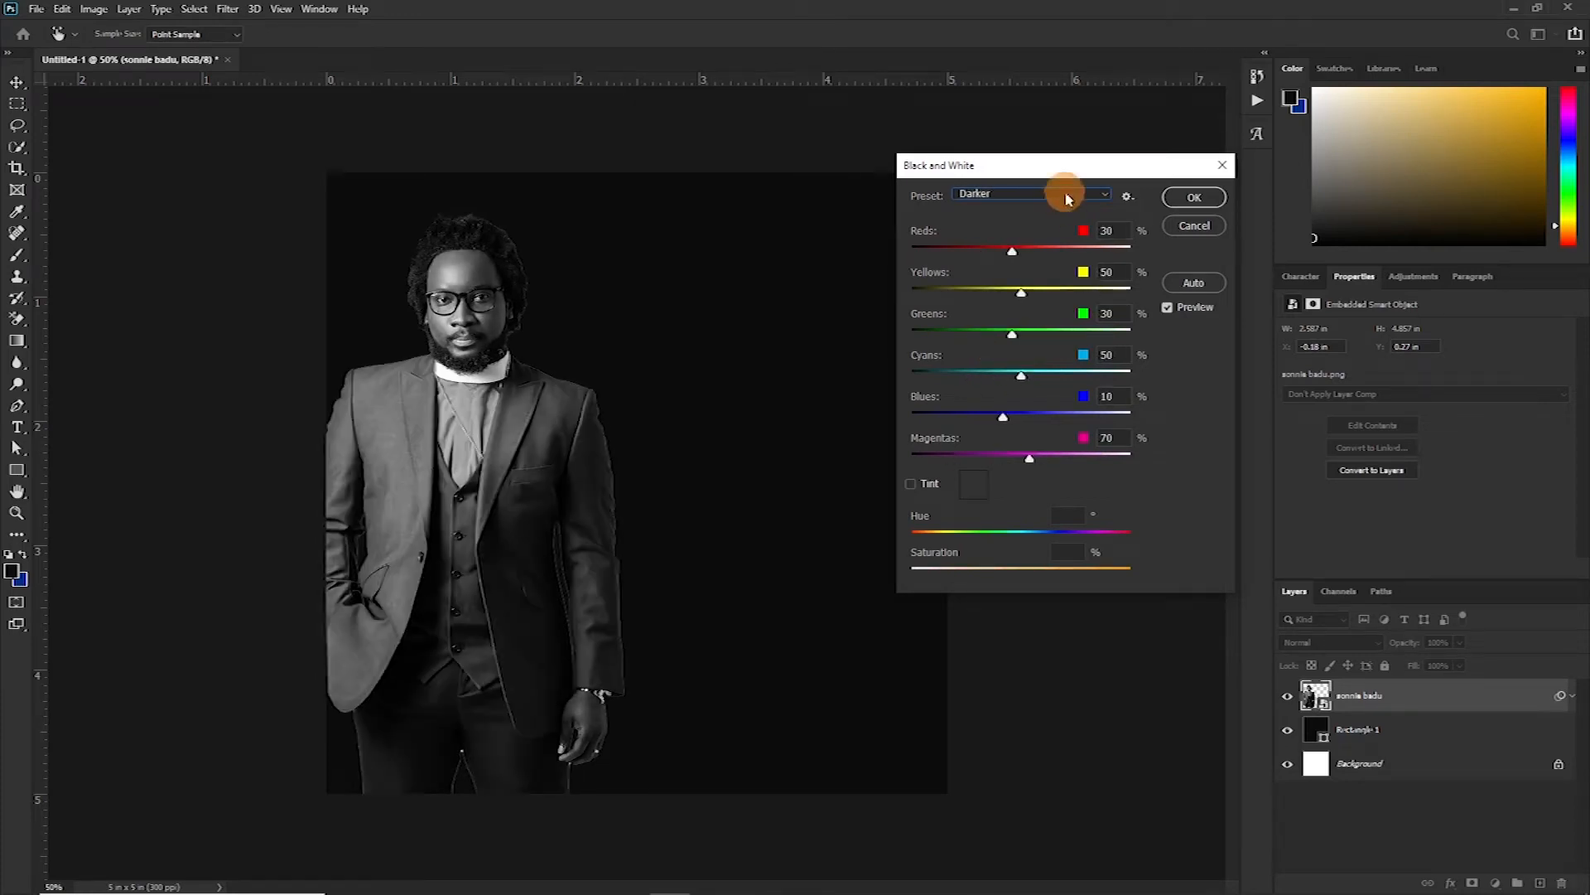
Step: Apply the Black & White adjustment to the photo with the Default preset
{"action": "left_click", "coordinate": [1067, 197]}
{"action": "left_click", "coordinate": [998, 209]}
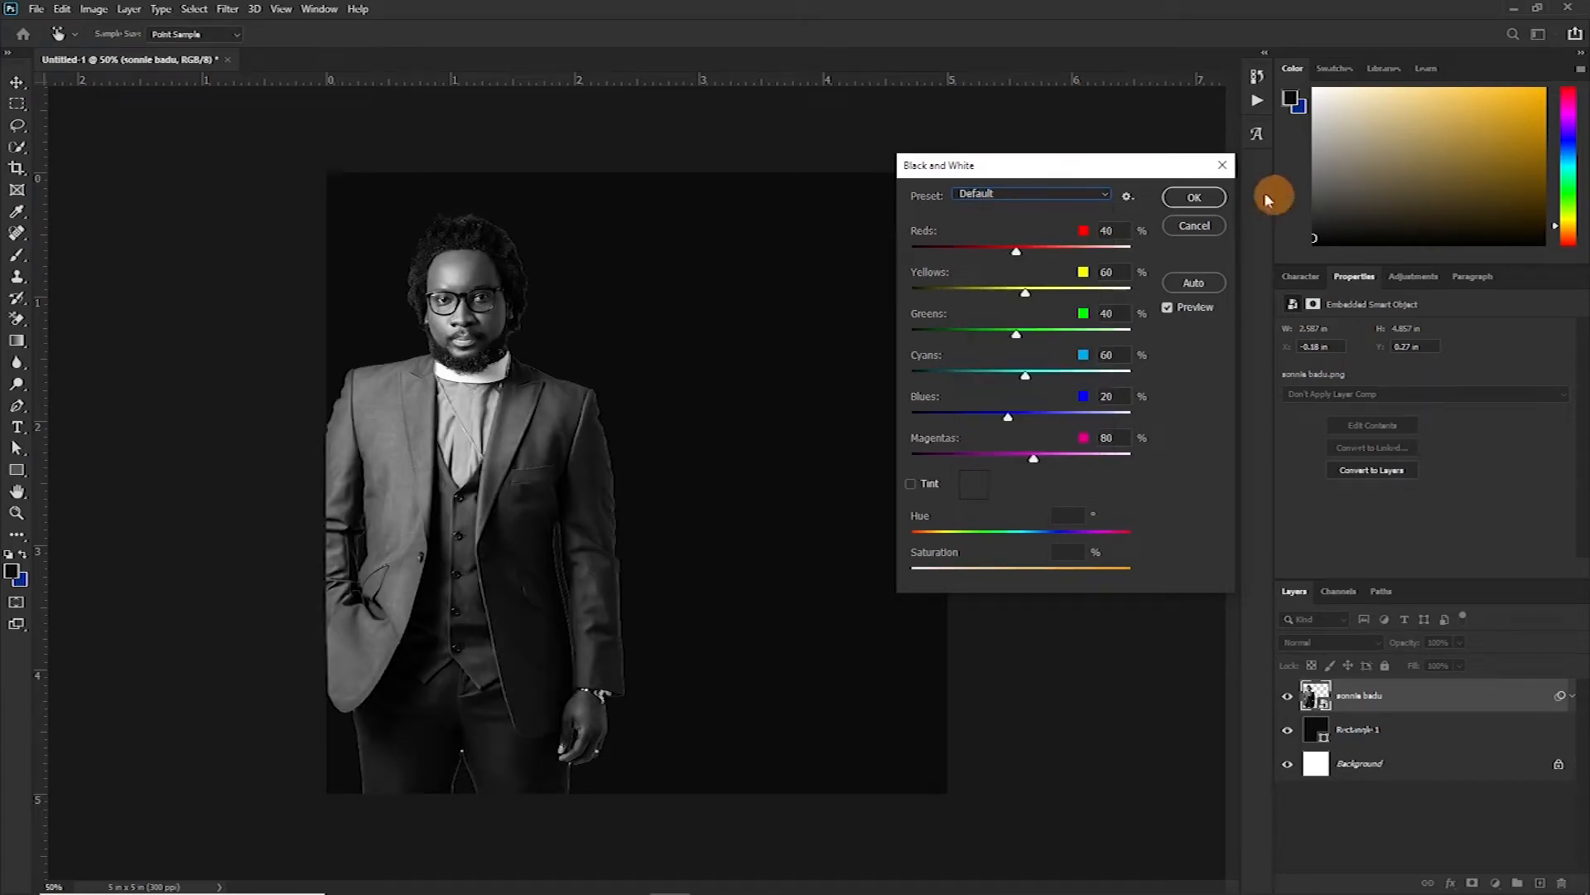
{"action": "left_click", "coordinate": [1177, 193]}
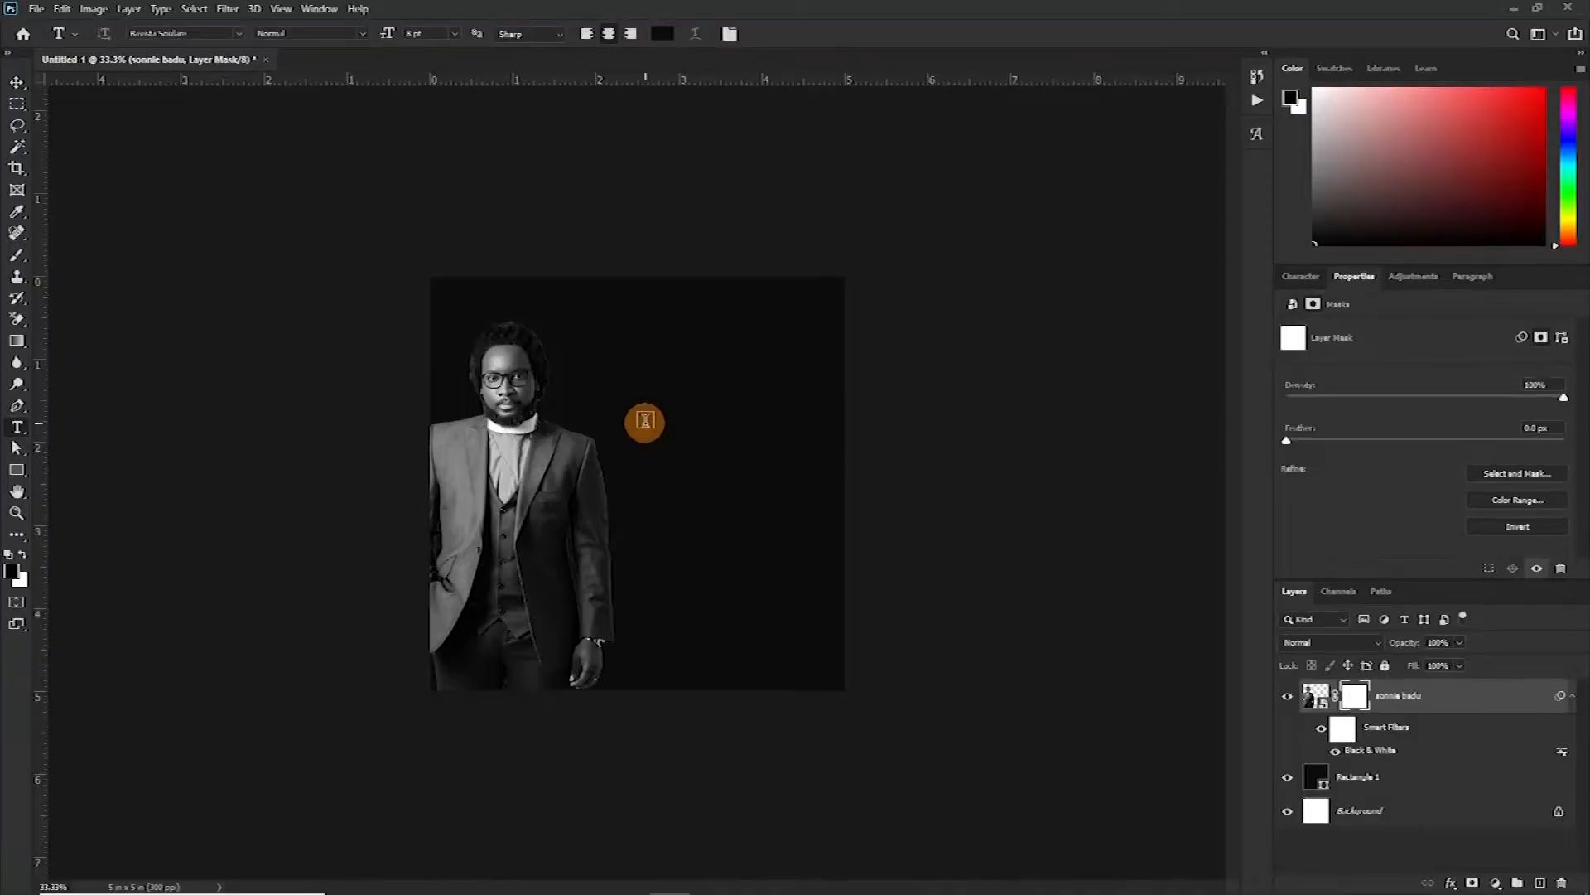
Step: Add the text "Bro" on the black area beside the man and set its font to Metronic Slab Pro Black
{"action": "left_click", "coordinate": [687, 532]}
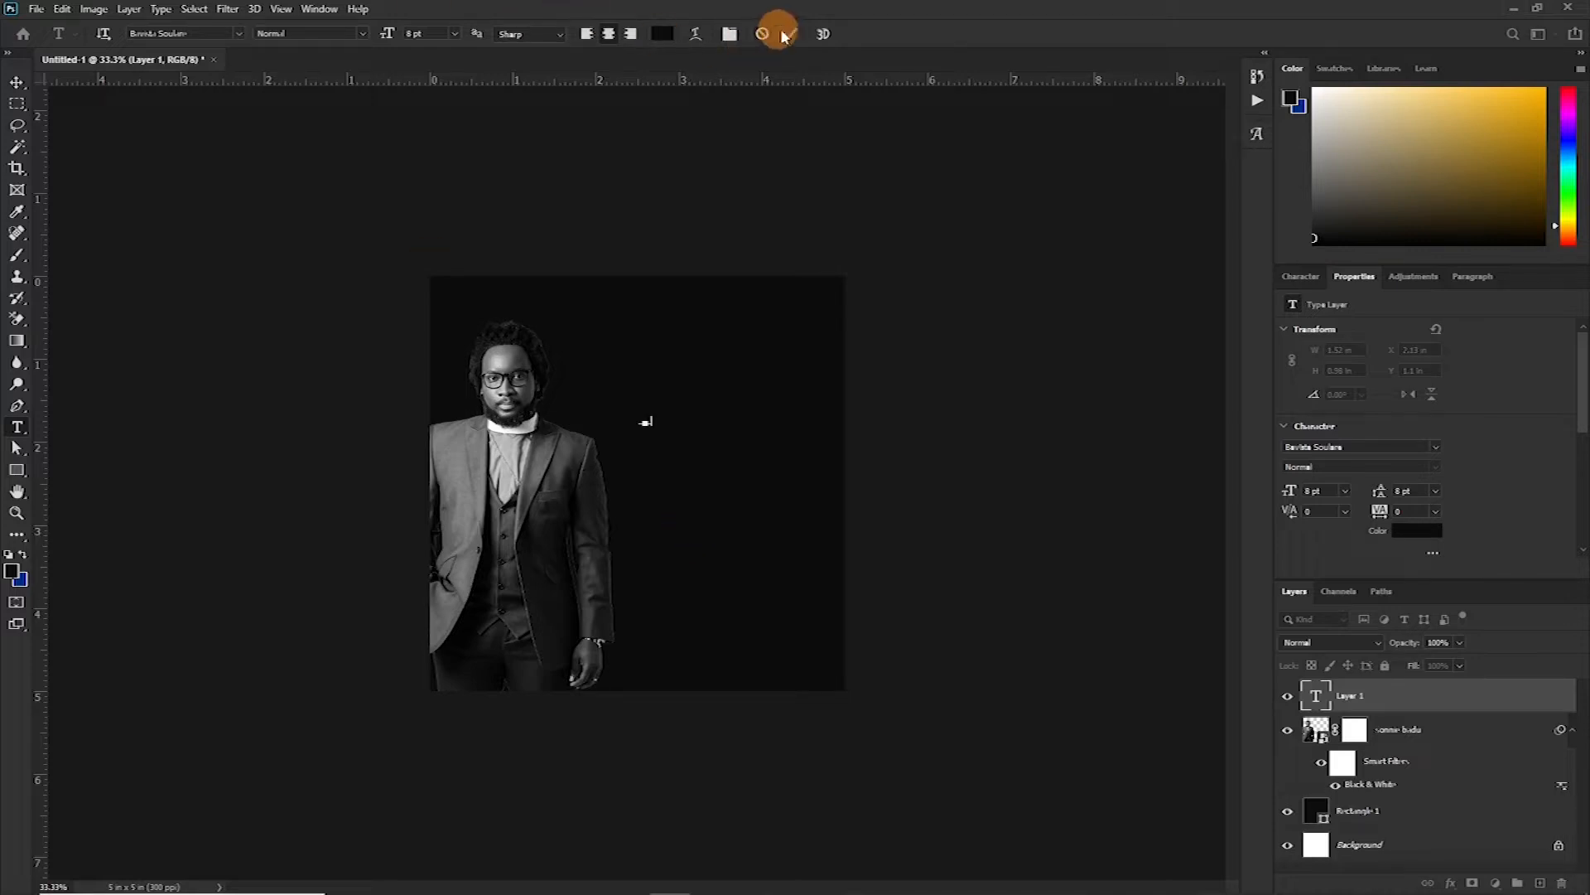
{"action": "left_click", "coordinate": [1300, 276]}
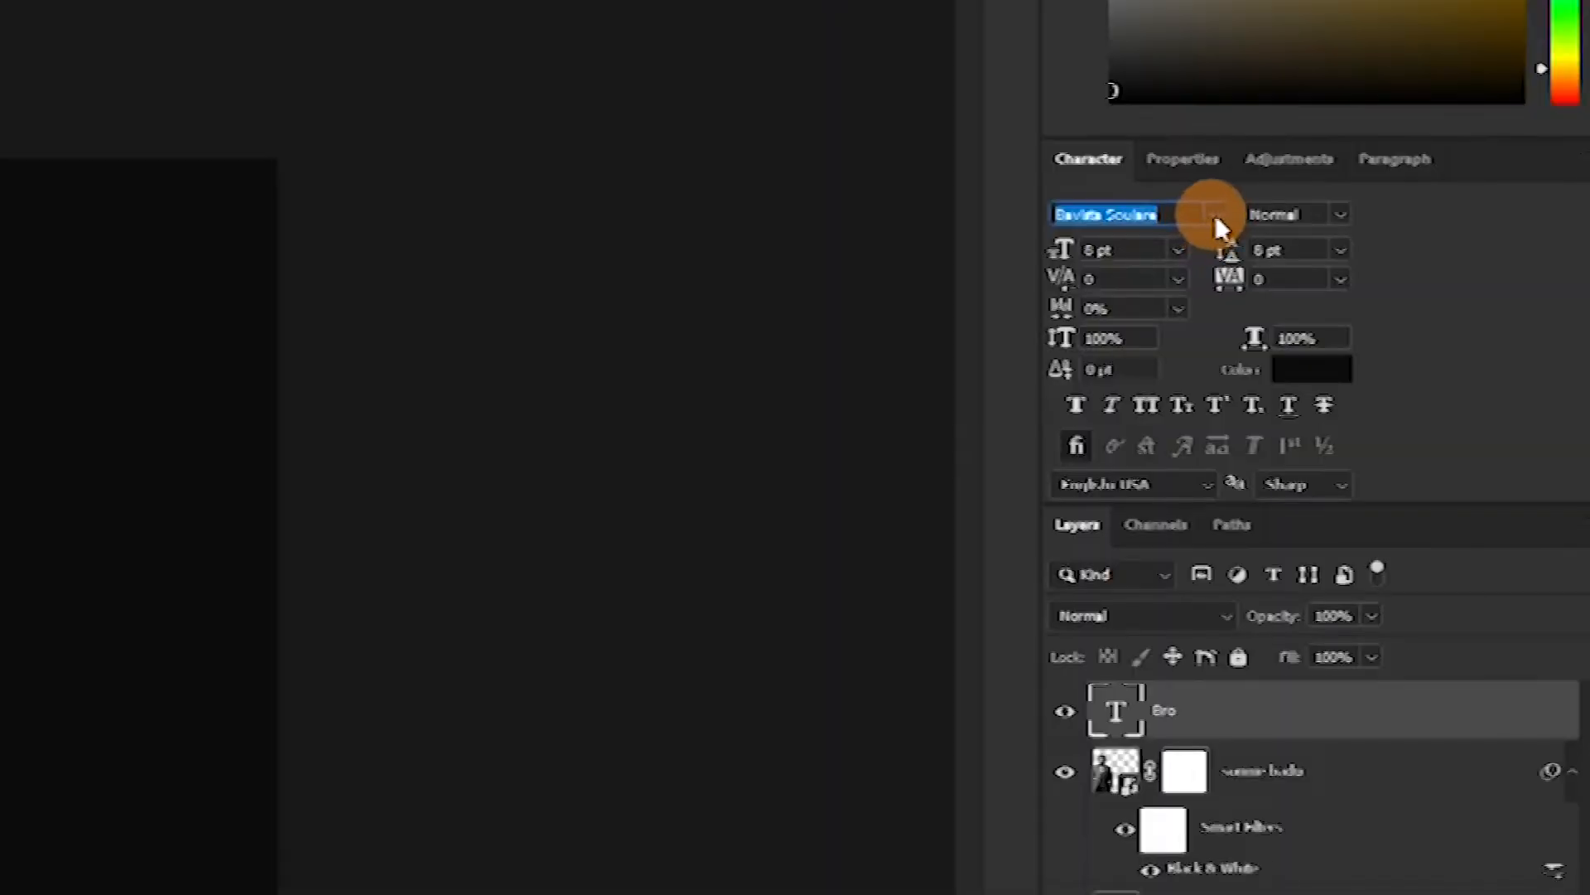
{"action": "left_click", "coordinate": [1371, 309]}
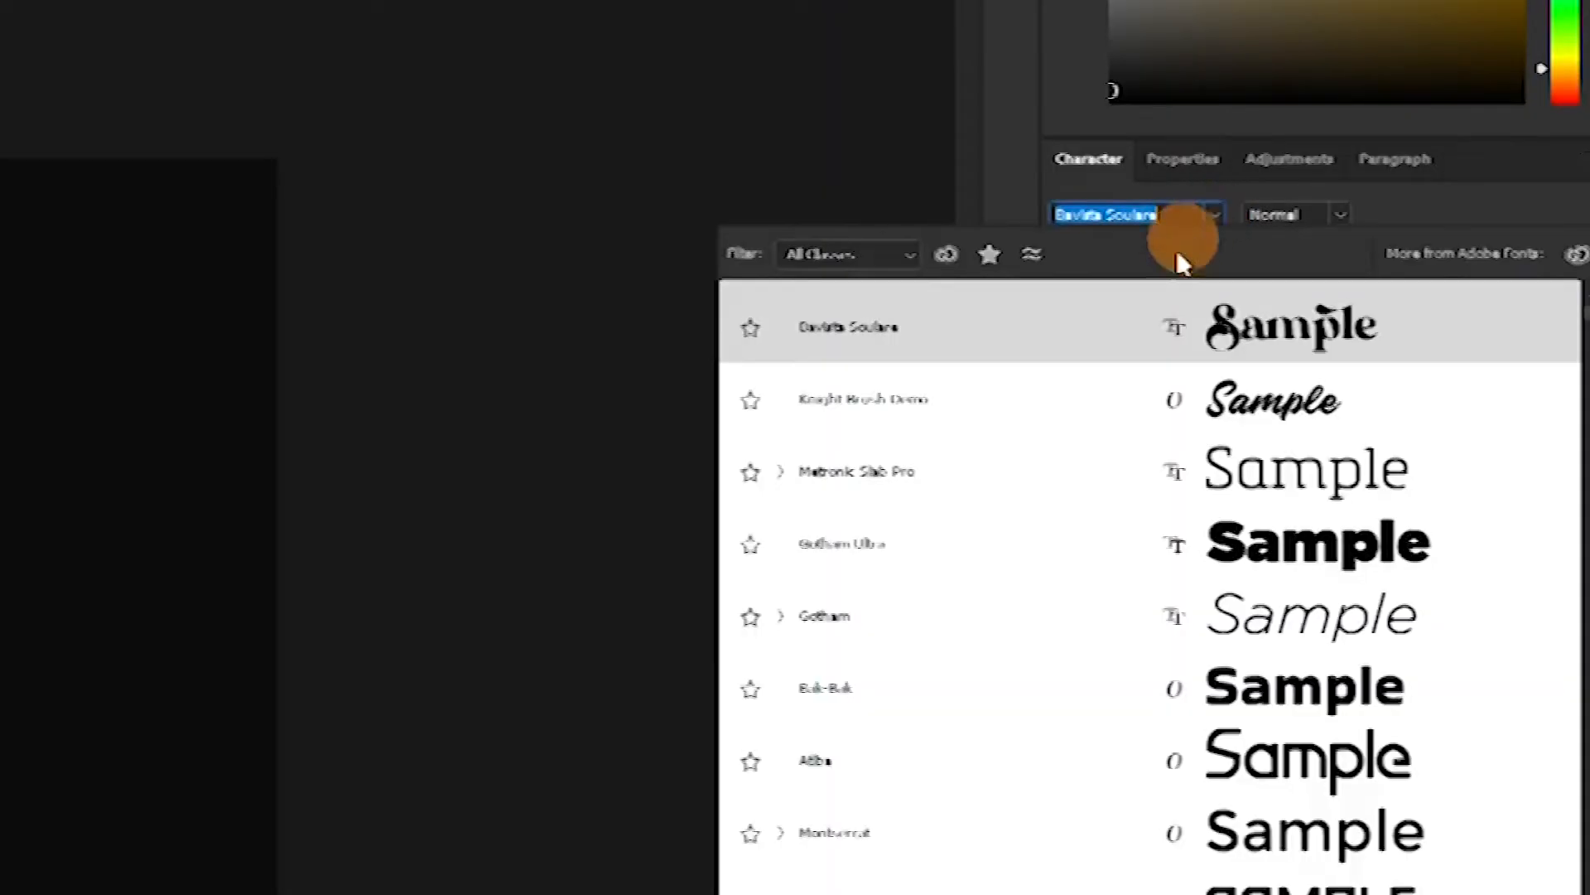
{"action": "left_click", "coordinate": [1264, 544]}
{"action": "key", "text": "Up"}
{"action": "key", "text": "Return"}
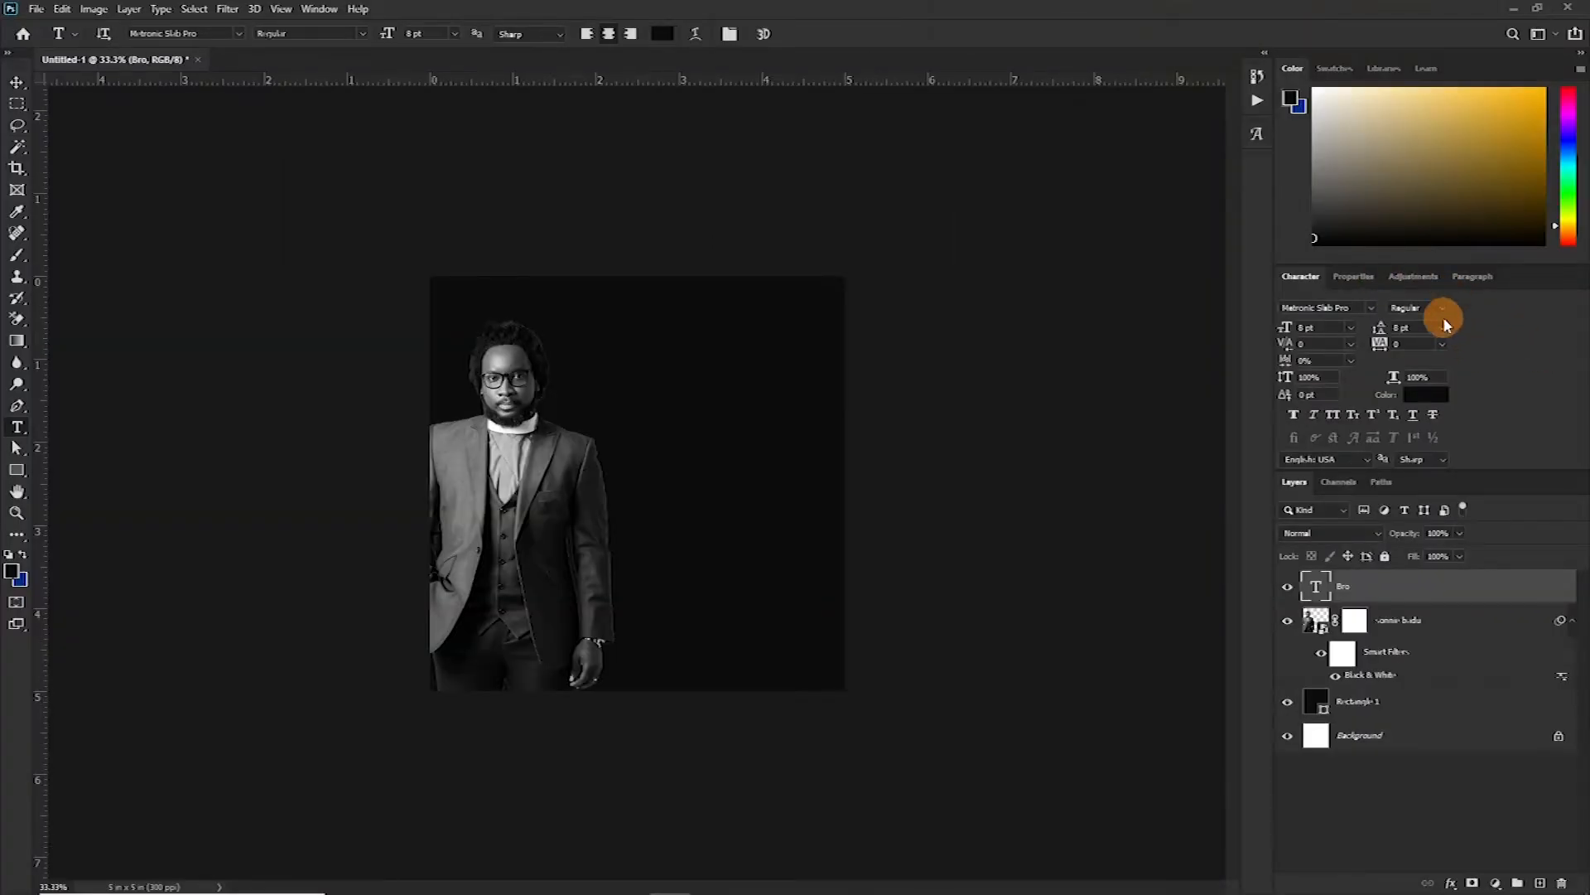
{"action": "left_click", "coordinate": [1443, 309]}
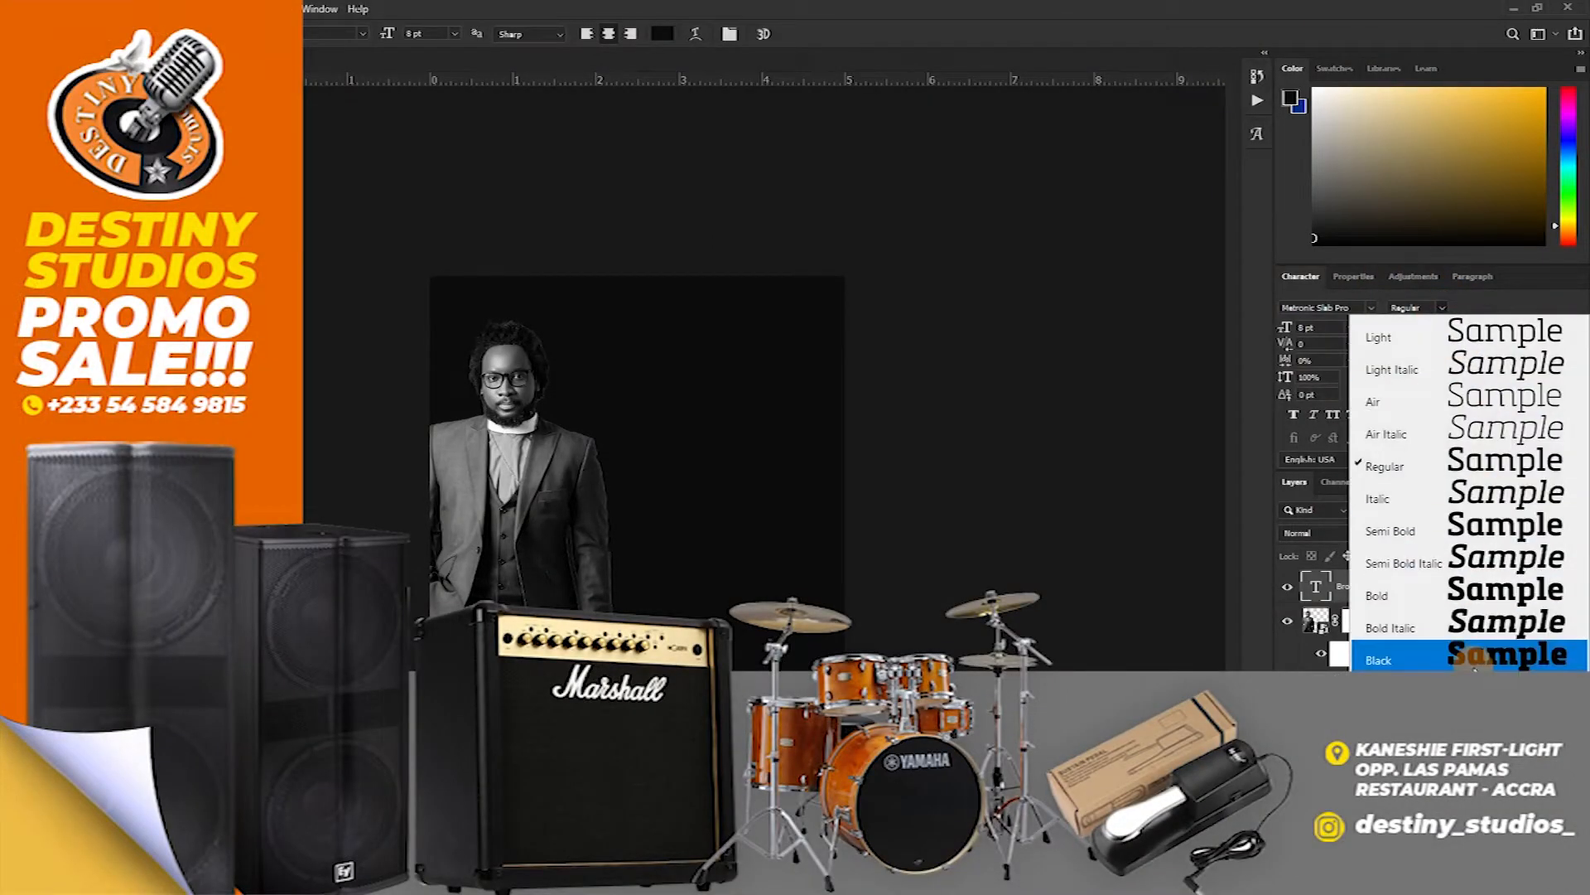
{"action": "left_click", "coordinate": [1480, 662]}
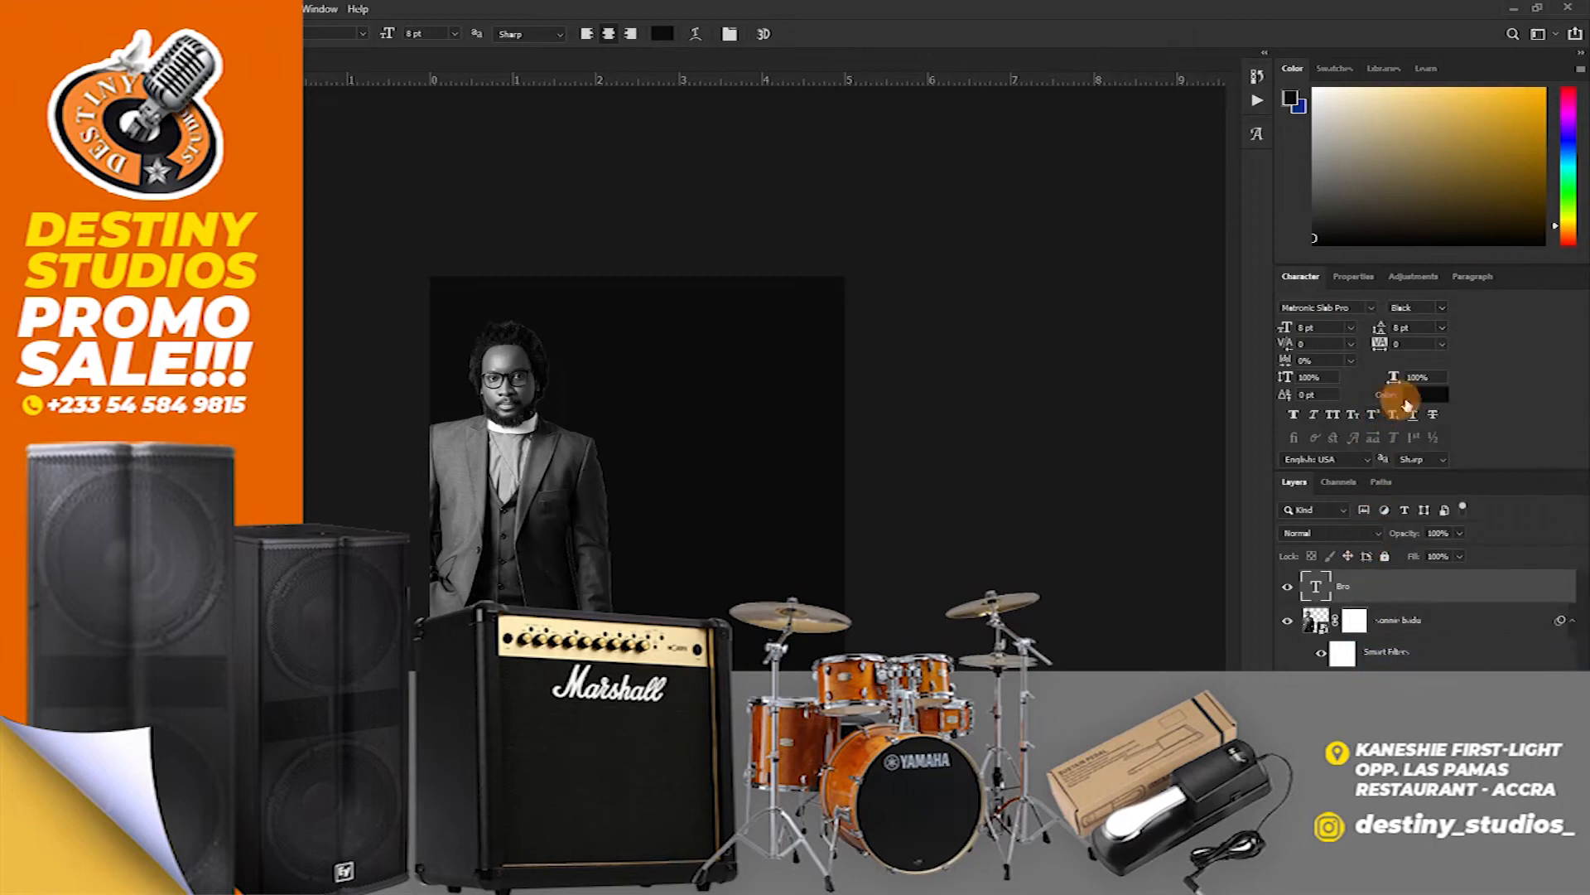
Step: Set the color of the "Bro" text to white (ffffff)
{"action": "left_click", "coordinate": [1430, 400]}
{"action": "type", "text": "ffffff"}
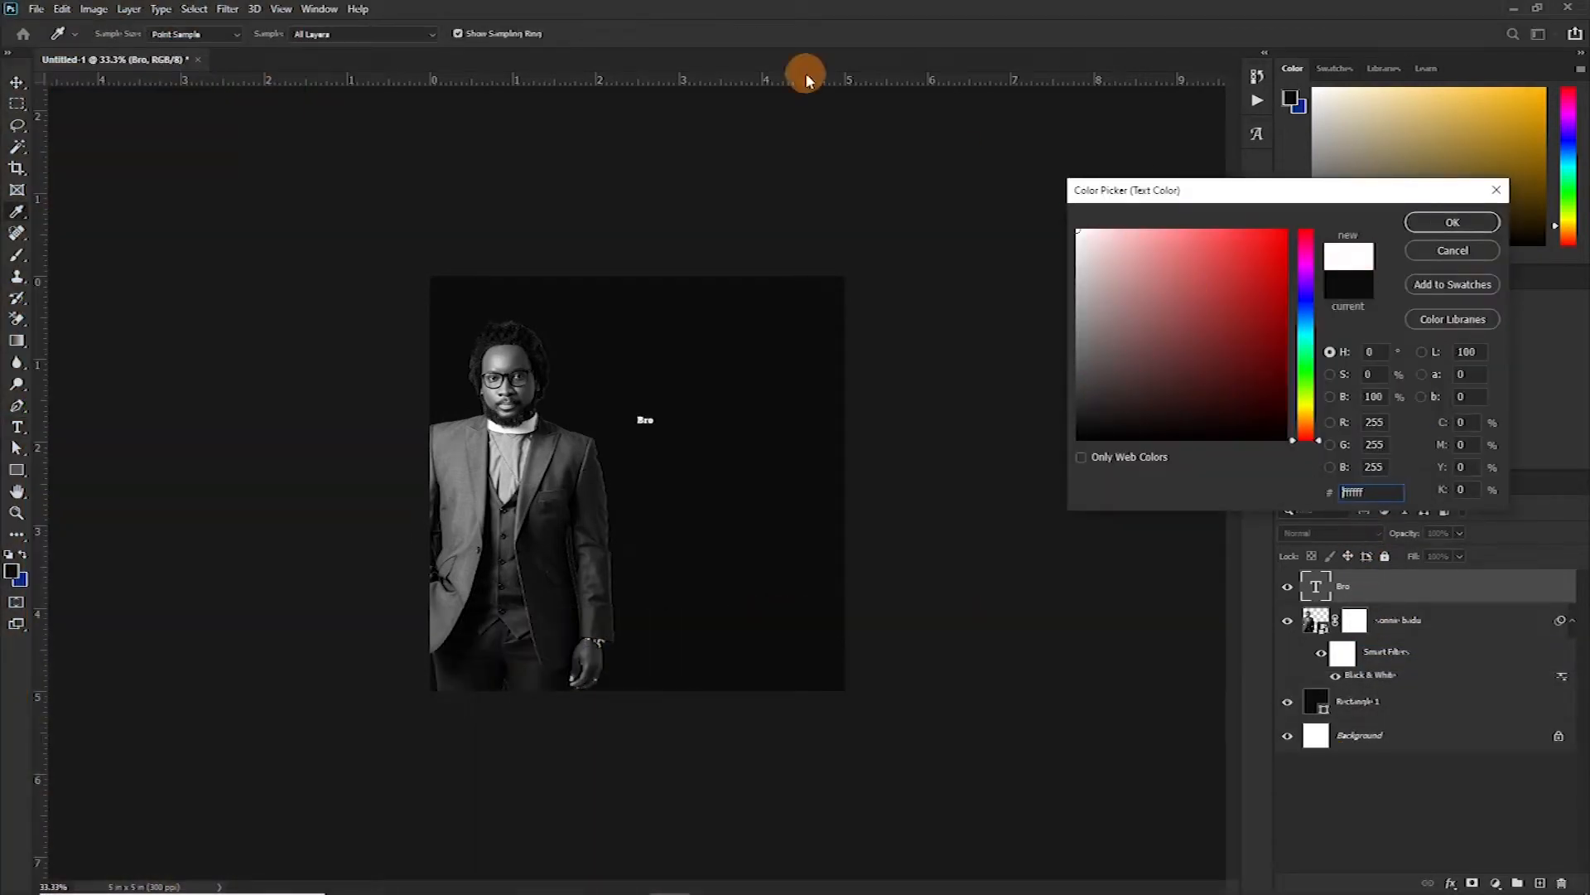
{"action": "left_click", "coordinate": [1441, 222]}
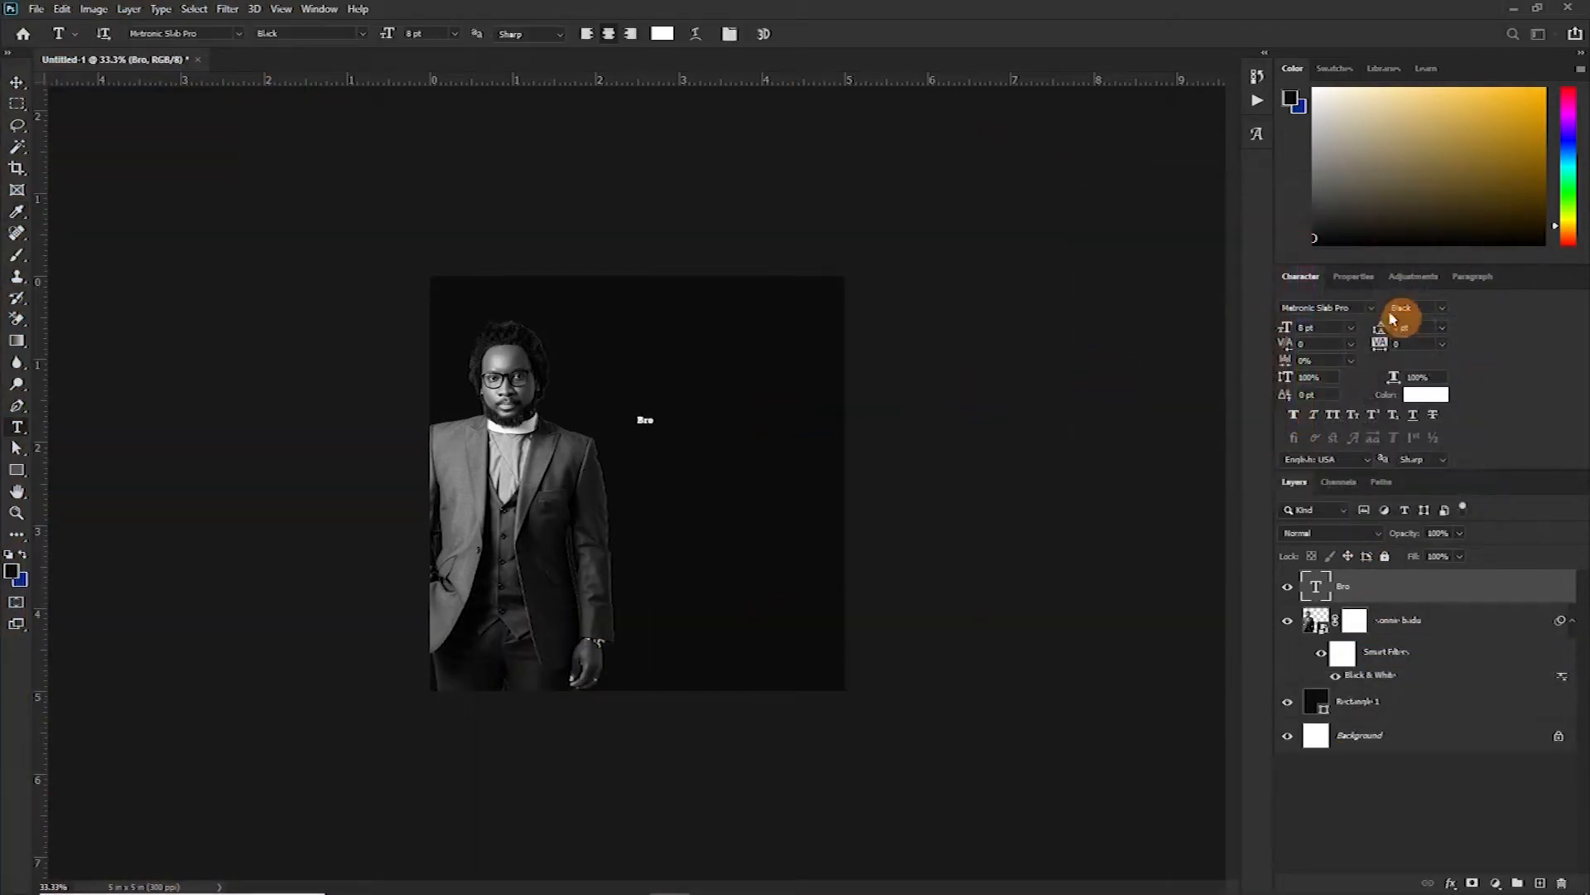
Step: Enlarge the "Bro" text to 61 pt and move it into the empty area beside the man's head
{"action": "left_click_drag", "start_coordinate": [1325, 349], "coordinate": [1327, 351]}
{"action": "key", "text": "Return"}
{"action": "key", "text": "v"}
{"action": "left_click_drag", "start_coordinate": [648, 402], "coordinate": [725, 403]}
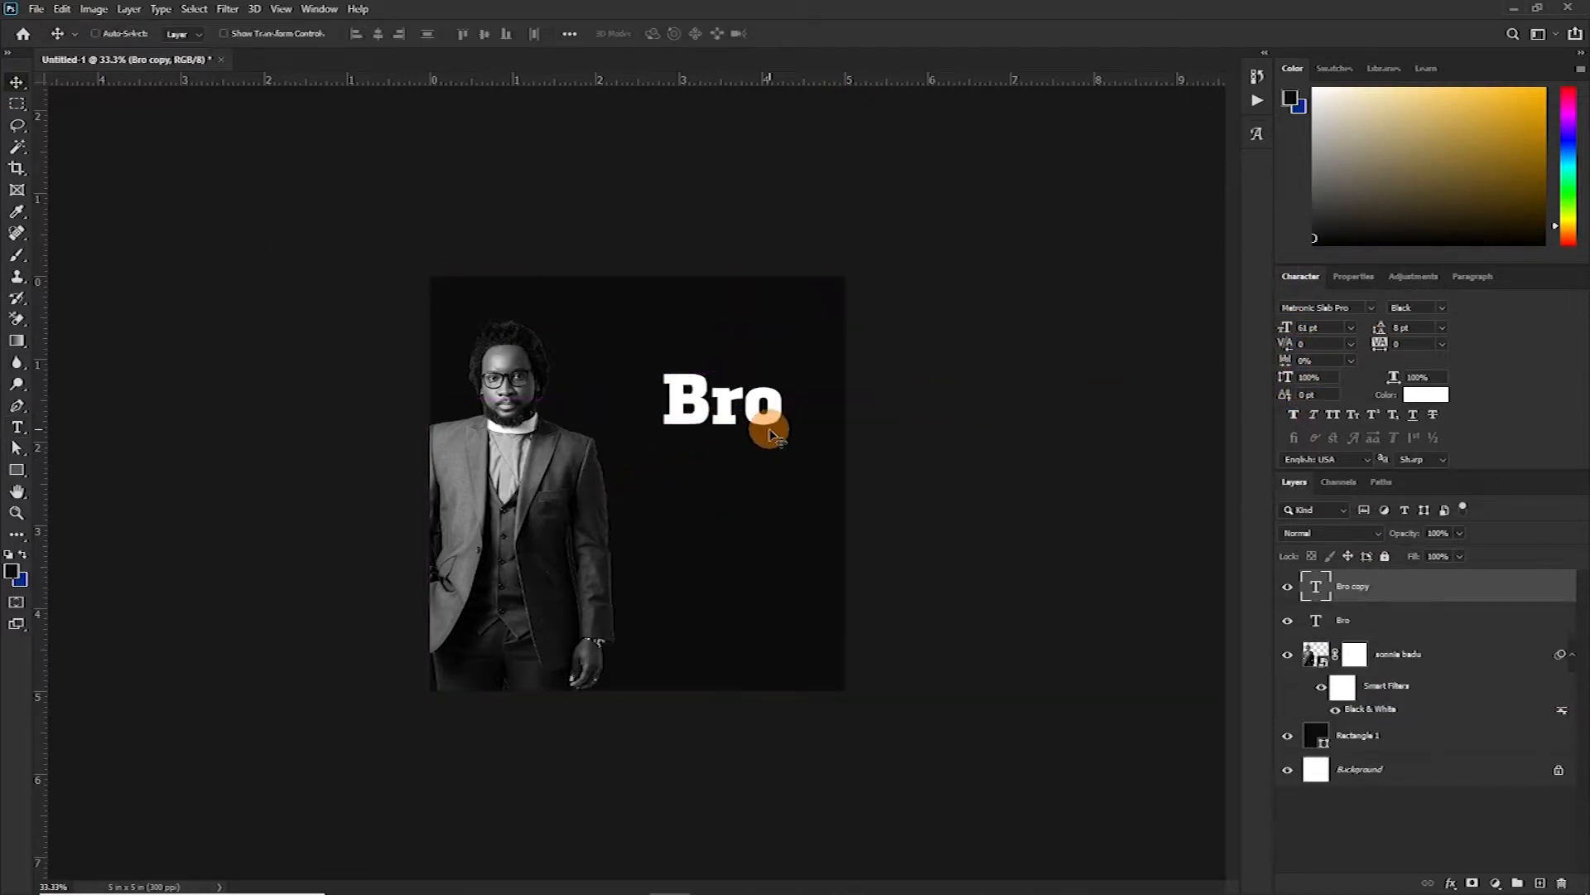
Step: Duplicate the "Bro" text layer below the original, shifted slightly left, and change the copy's text to "ken"
{"action": "key", "text": "ctrl+j"}
{"action": "key", "text": "ctrl+plus"}
{"action": "key", "text": "ctrl+plus"}
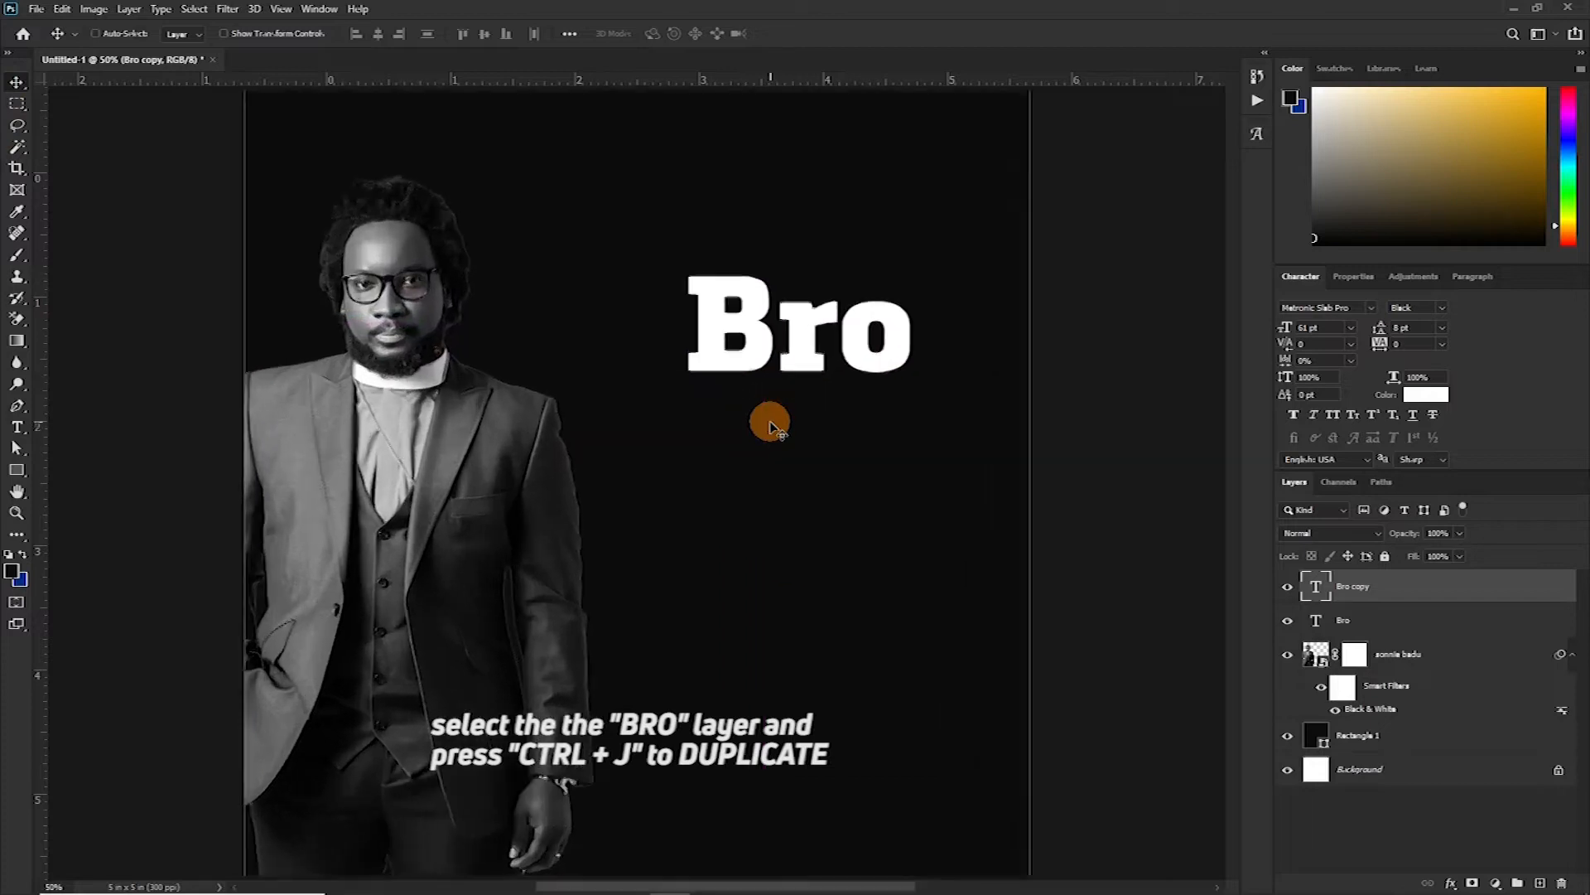
{"action": "key", "text": "ctrl+plus"}
{"action": "left_click_drag", "start_coordinate": [882, 332], "coordinate": [776, 388]}
{"action": "left_click", "coordinate": [820, 304]}
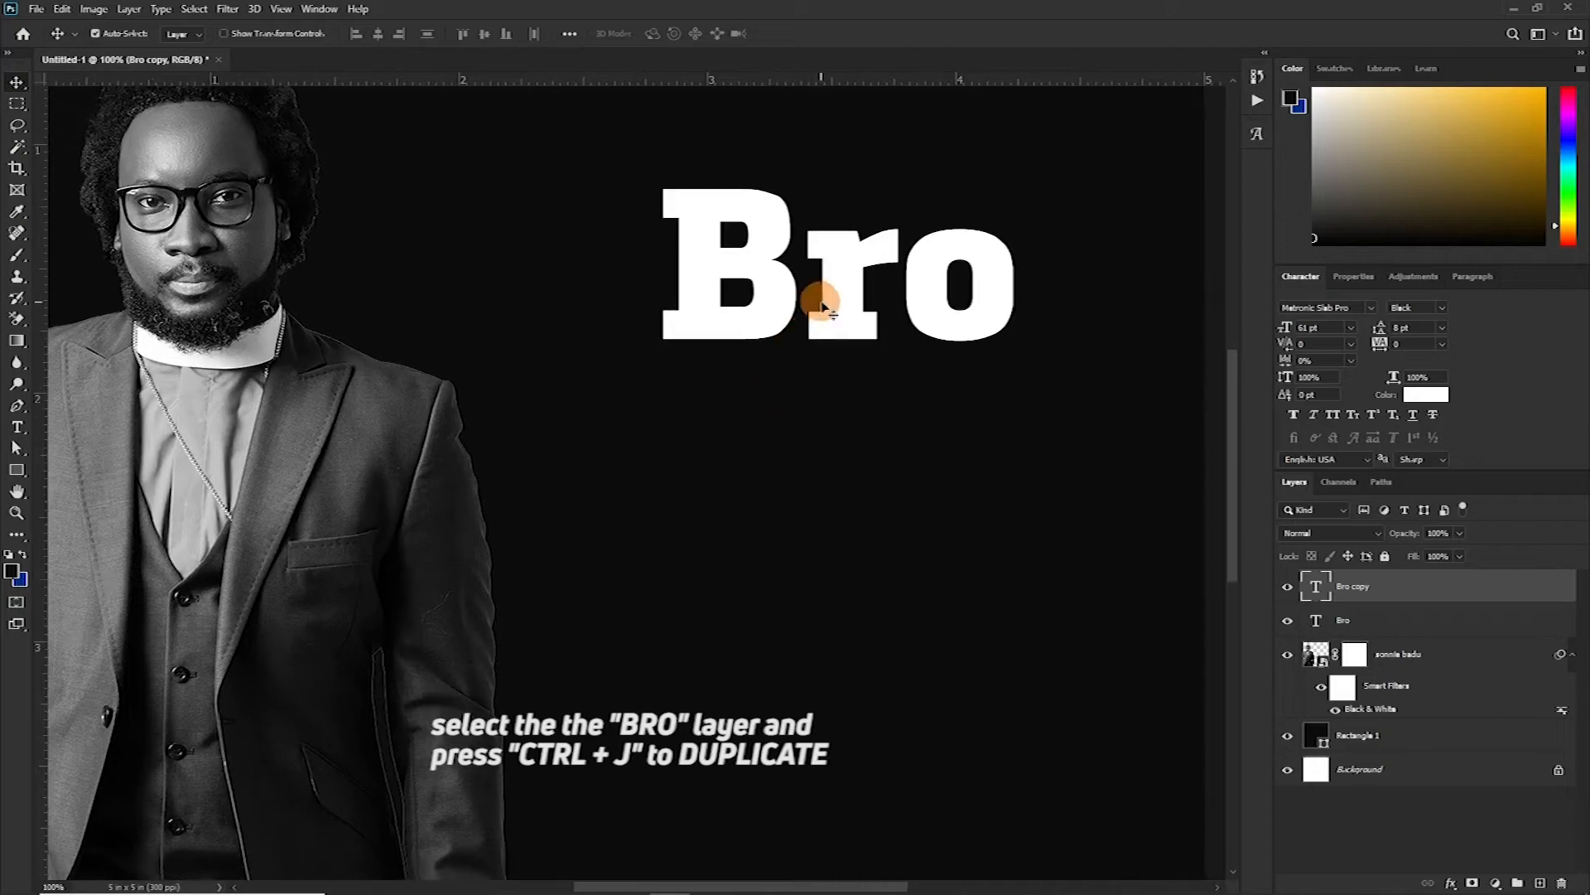
{"action": "left_click_drag", "start_coordinate": [837, 305], "coordinate": [745, 458]}
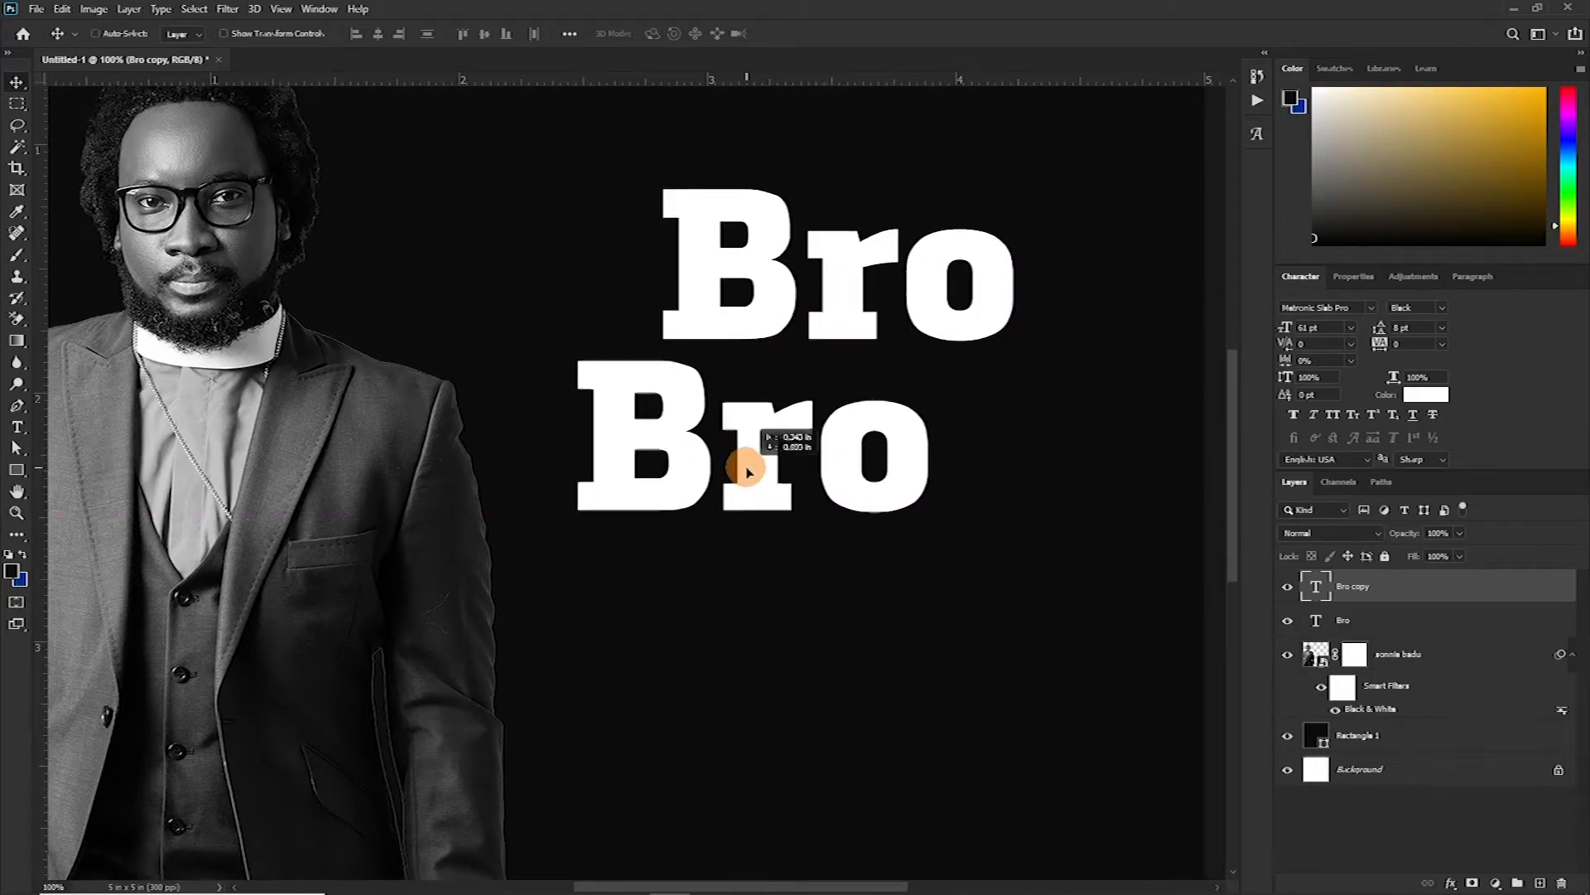
{"action": "key", "text": "t"}
{"action": "left_click", "coordinate": [762, 451]}
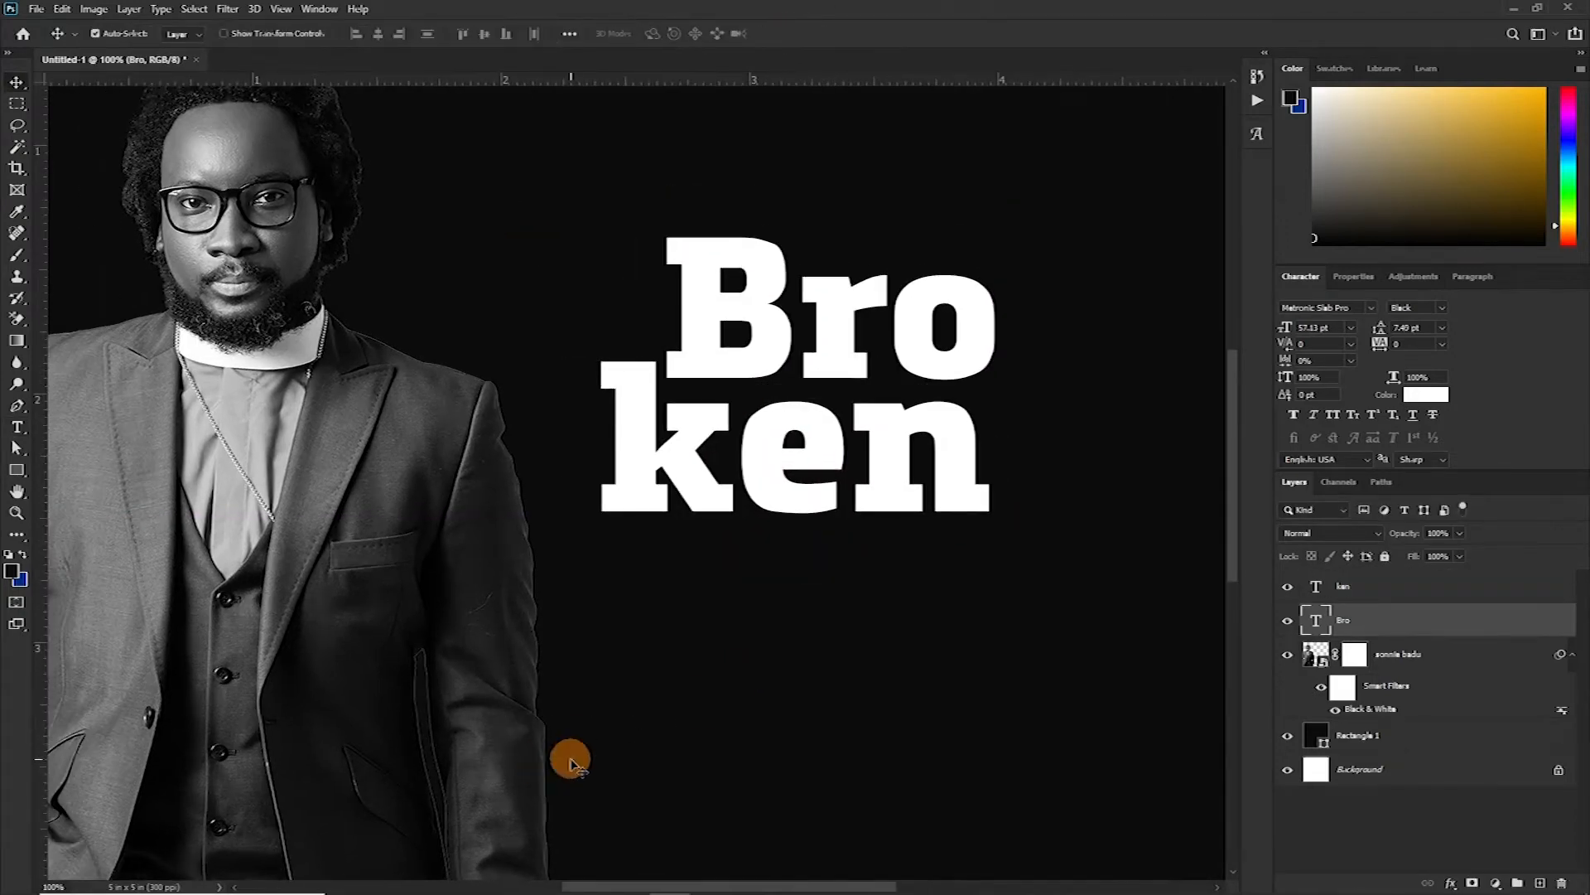
Step: Add the white text "Session" below "ken" in 16 pt Bavista Soulare
{"action": "key", "text": "t"}
{"action": "left_click", "coordinate": [717, 580]}
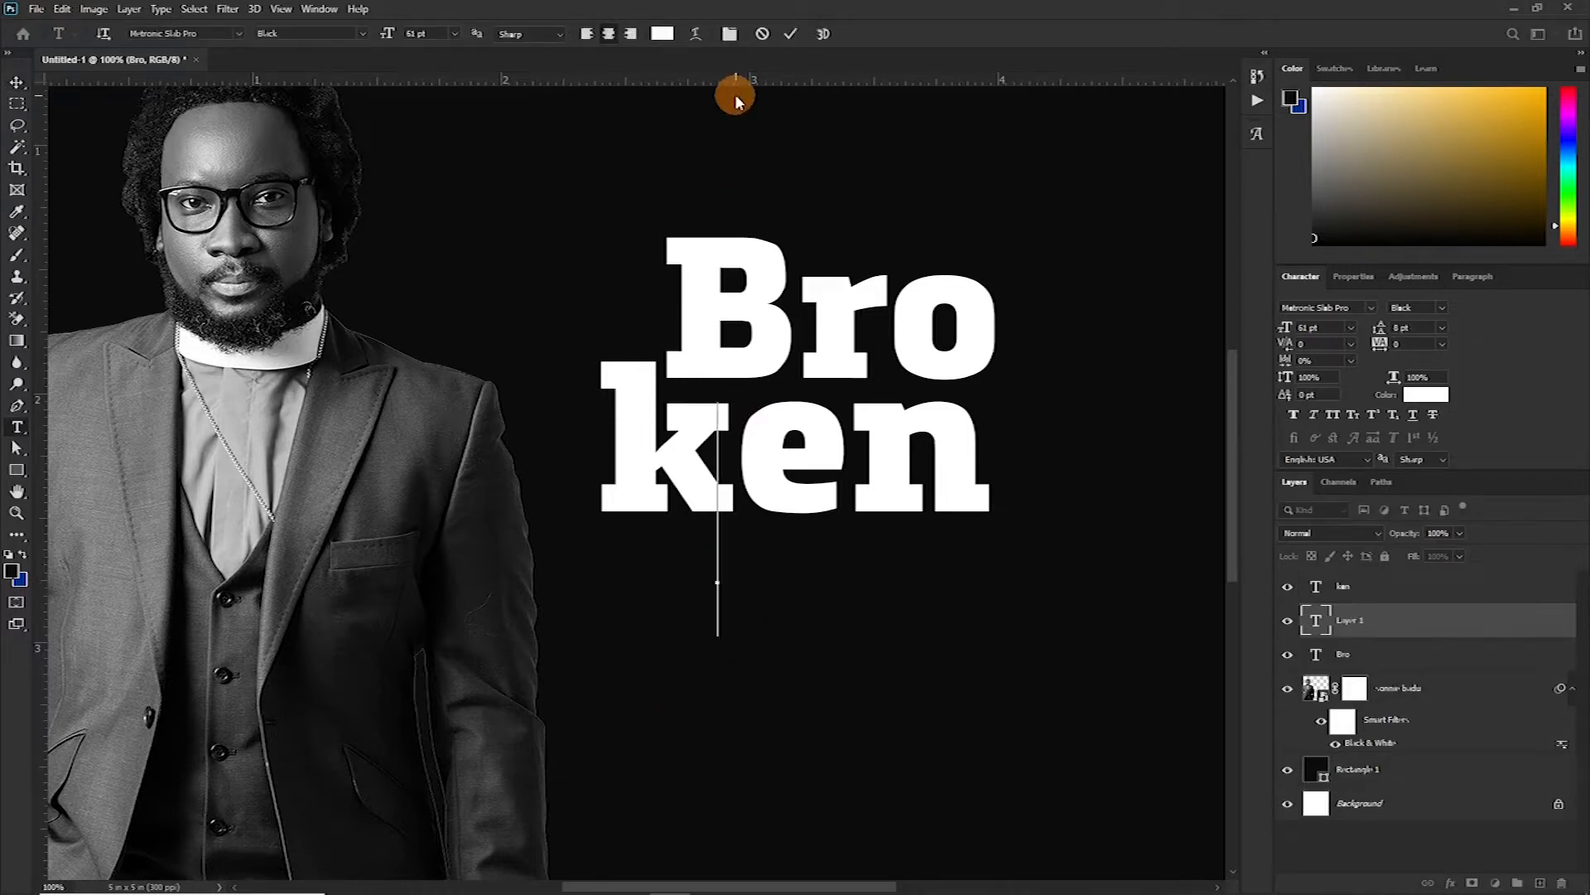
{"action": "type", "text": "Session"}
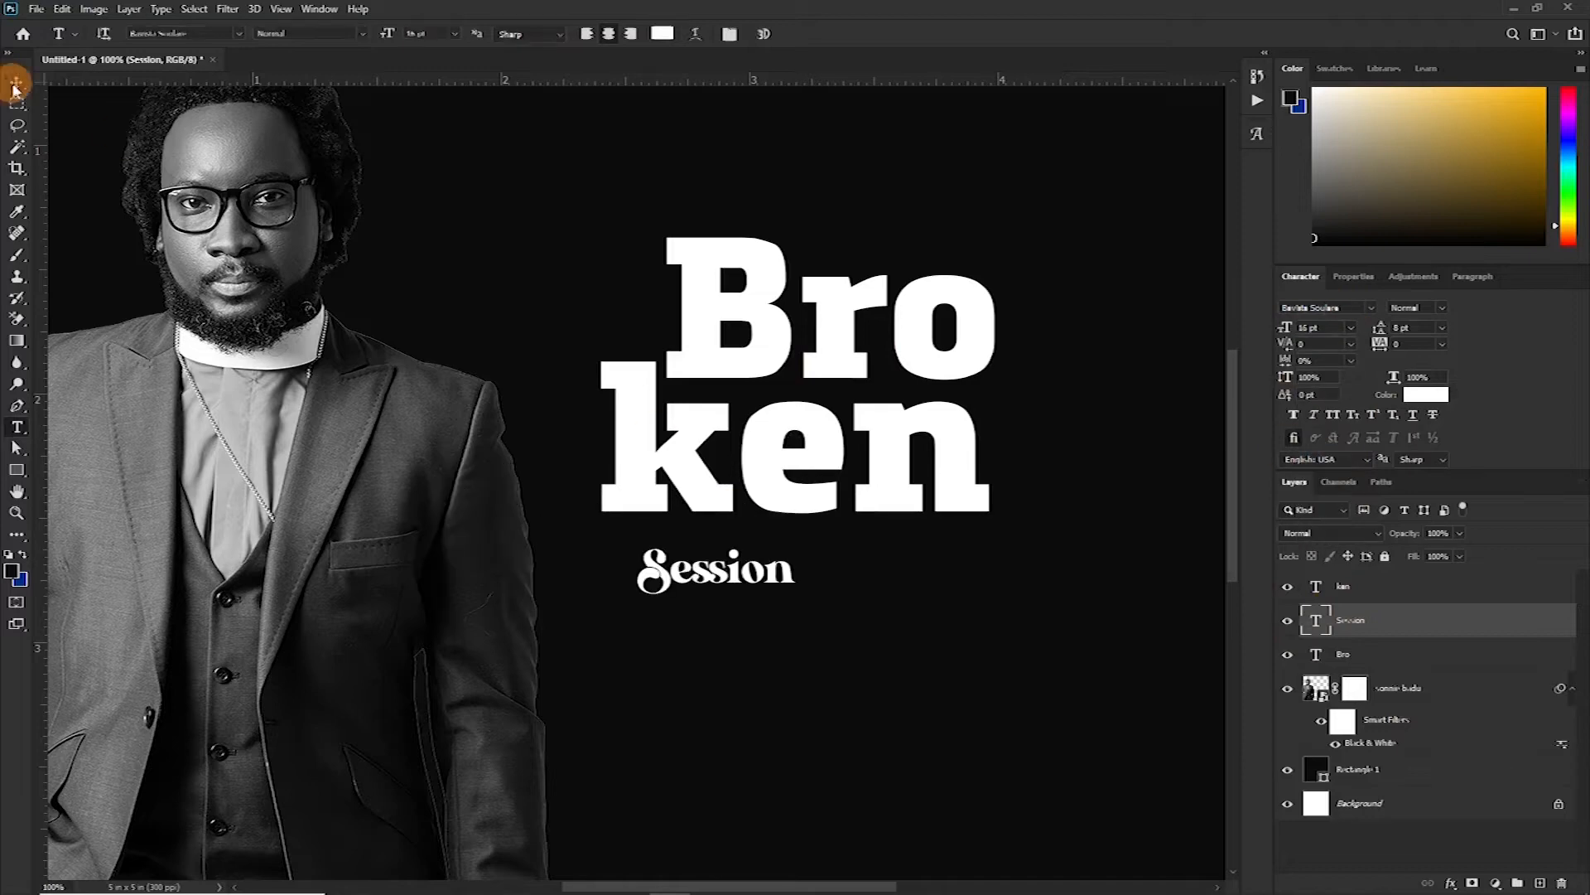
Step: Scale the "Session" text up to about 26.5 pt and tuck it directly beneath "ken"
{"action": "key", "text": "ctrl+t"}
{"action": "left_click_drag", "start_coordinate": [876, 578], "coordinate": [851, 558]}
{"action": "key", "text": "Return"}
{"action": "left_click_drag", "start_coordinate": [550, 519], "coordinate": [607, 434]}
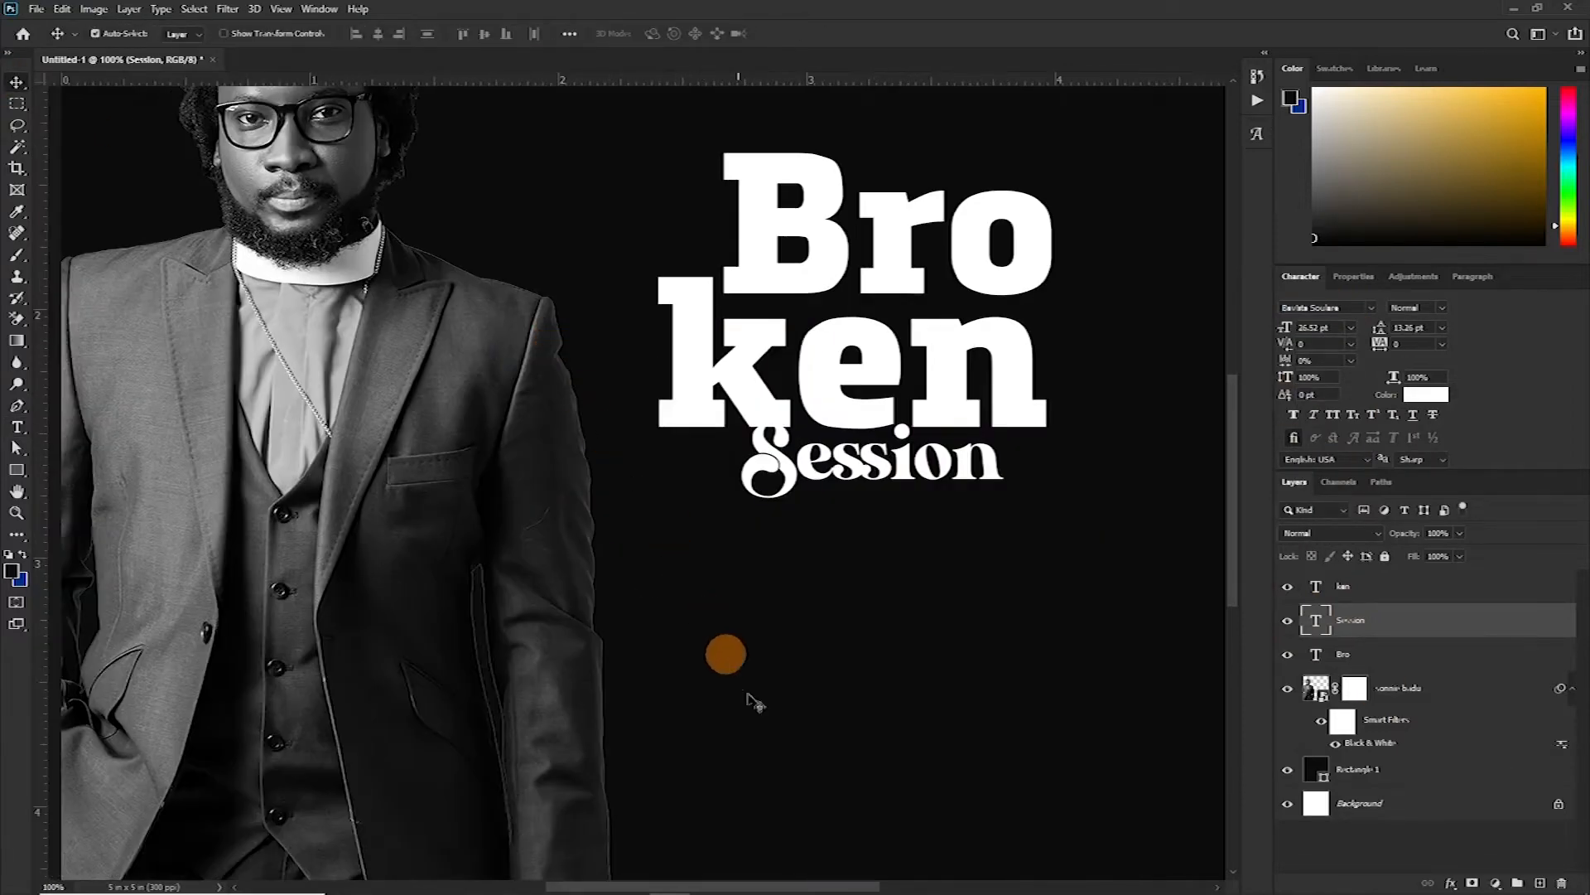
Step: Add the white text "the" below "Session" and change its font to Metronic Slab Pro
{"action": "key", "text": "t"}
{"action": "left_click", "coordinate": [739, 611]}
{"action": "type", "text": "the"}
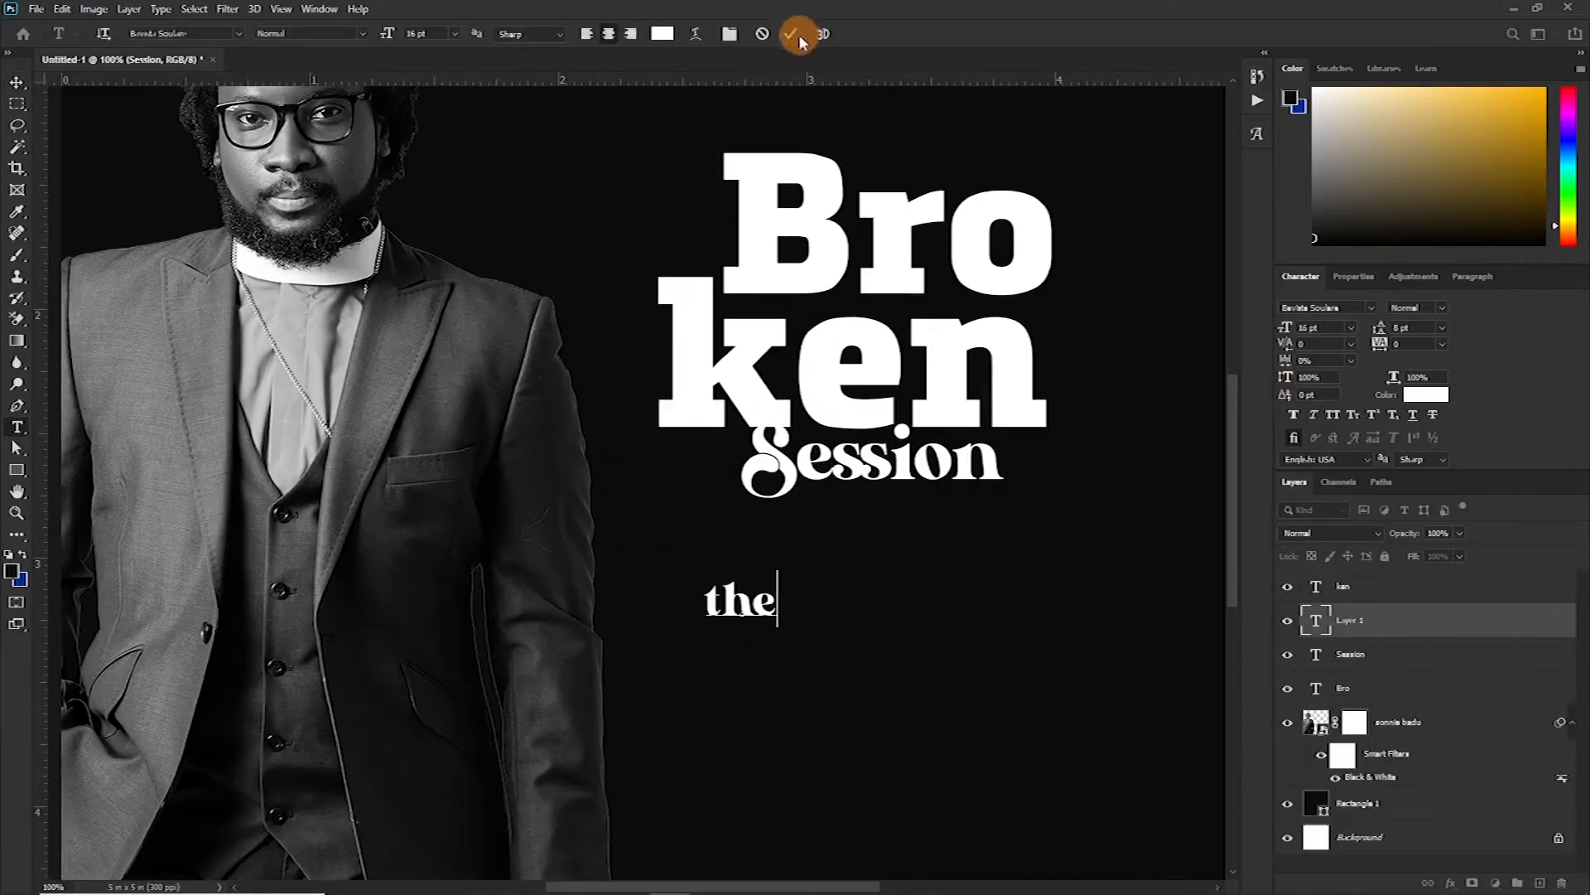
{"action": "left_click", "coordinate": [823, 33]}
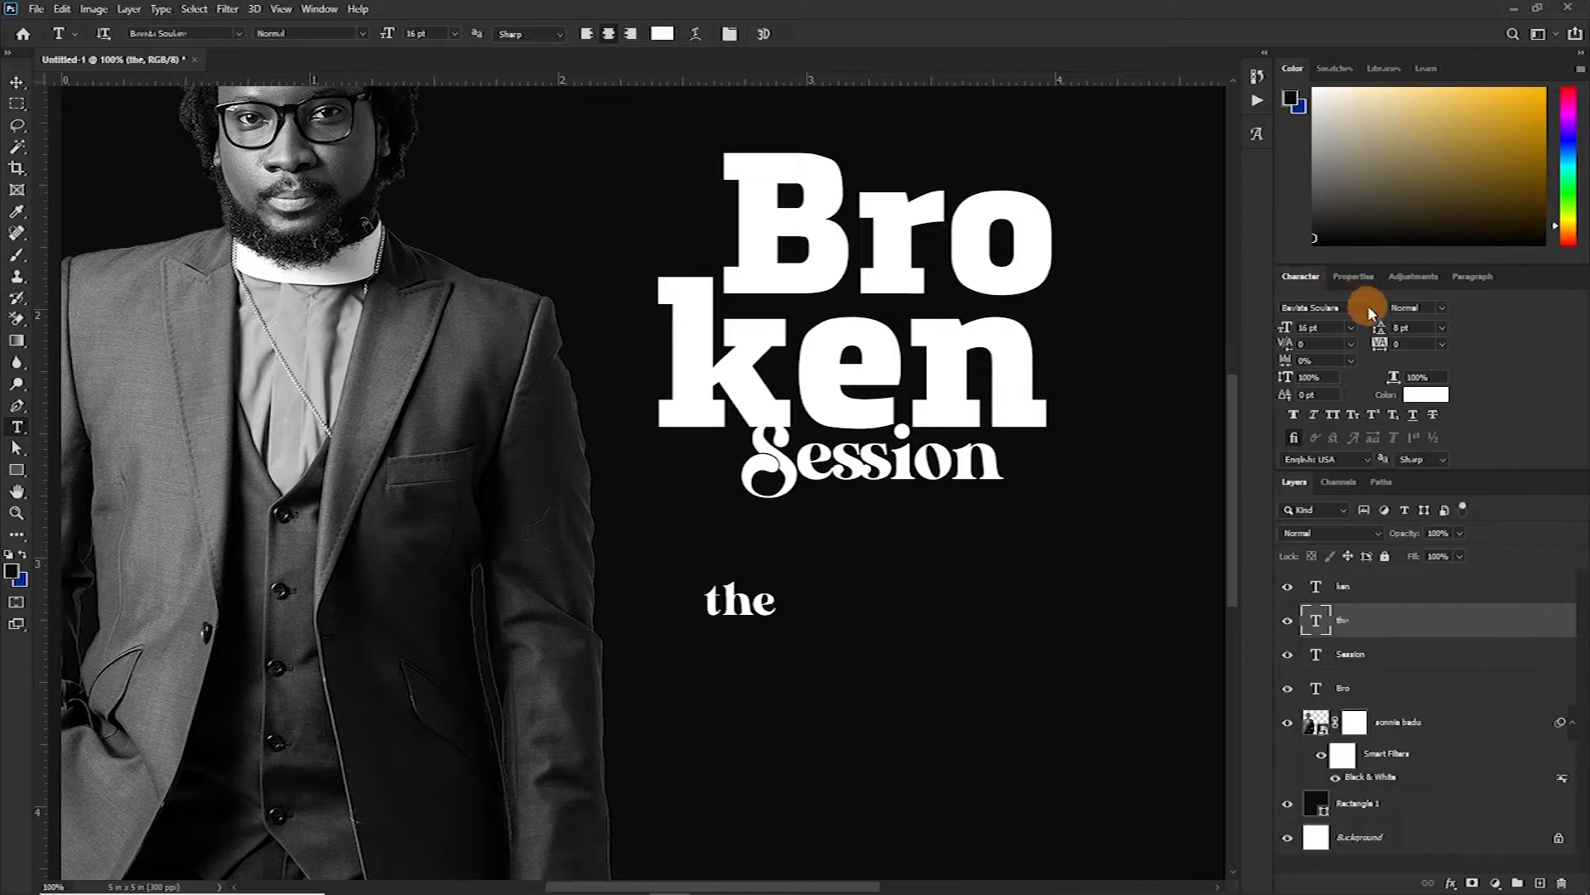
{"action": "left_click", "coordinate": [1368, 311]}
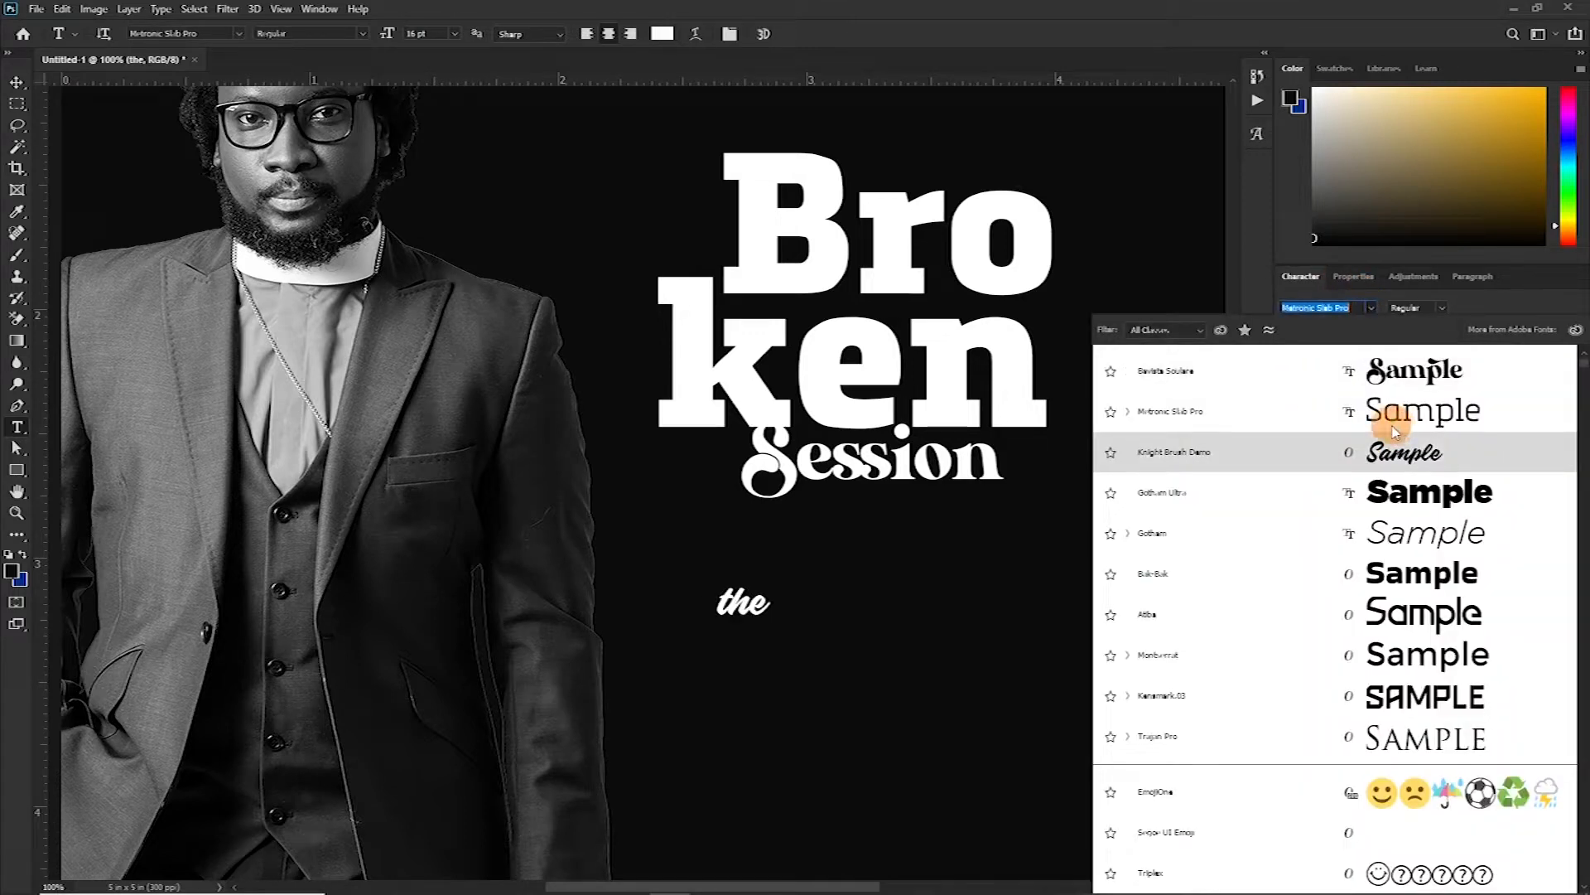
{"action": "left_click", "coordinate": [1392, 419]}
Step: Make "the" all caps, resize it to about 8.64 pt and fit it into the gap beside "Bro" above "ken"
{"action": "left_click", "coordinate": [1333, 415]}
{"action": "left_click_drag", "start_coordinate": [1285, 328], "coordinate": [1111, 468]}
{"action": "key", "text": "v"}
{"action": "left_click_drag", "start_coordinate": [755, 633], "coordinate": [692, 295]}
{"action": "key", "text": "ctrl+t"}
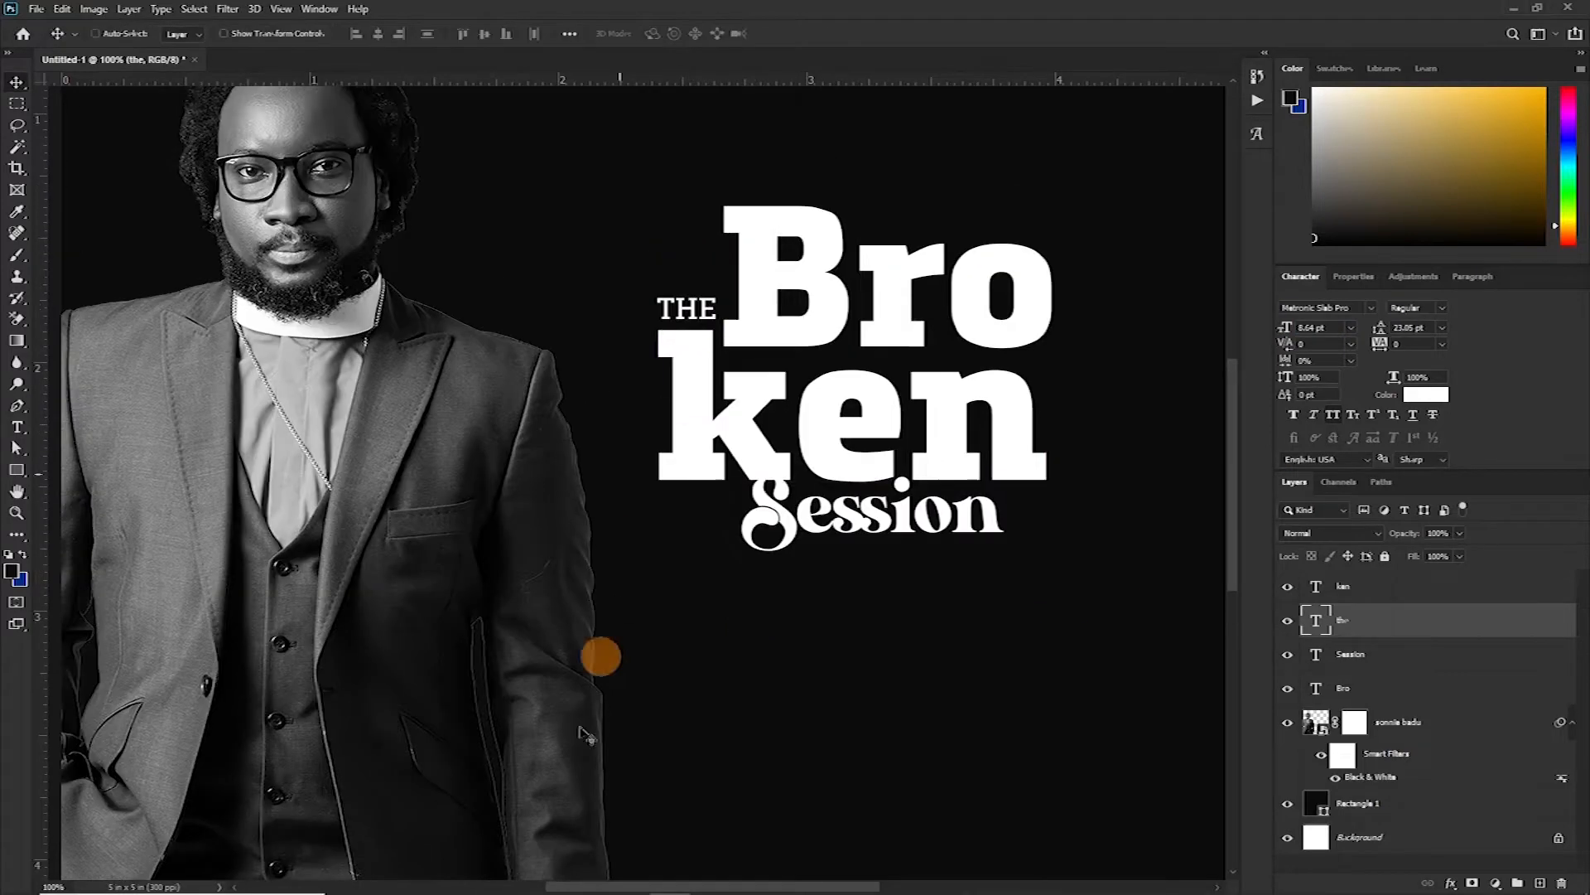
Step: Place the headphones-and-microphone icon from the "social media" folder into the flyer
{"action": "mouse_move", "coordinate": [469, 888]}
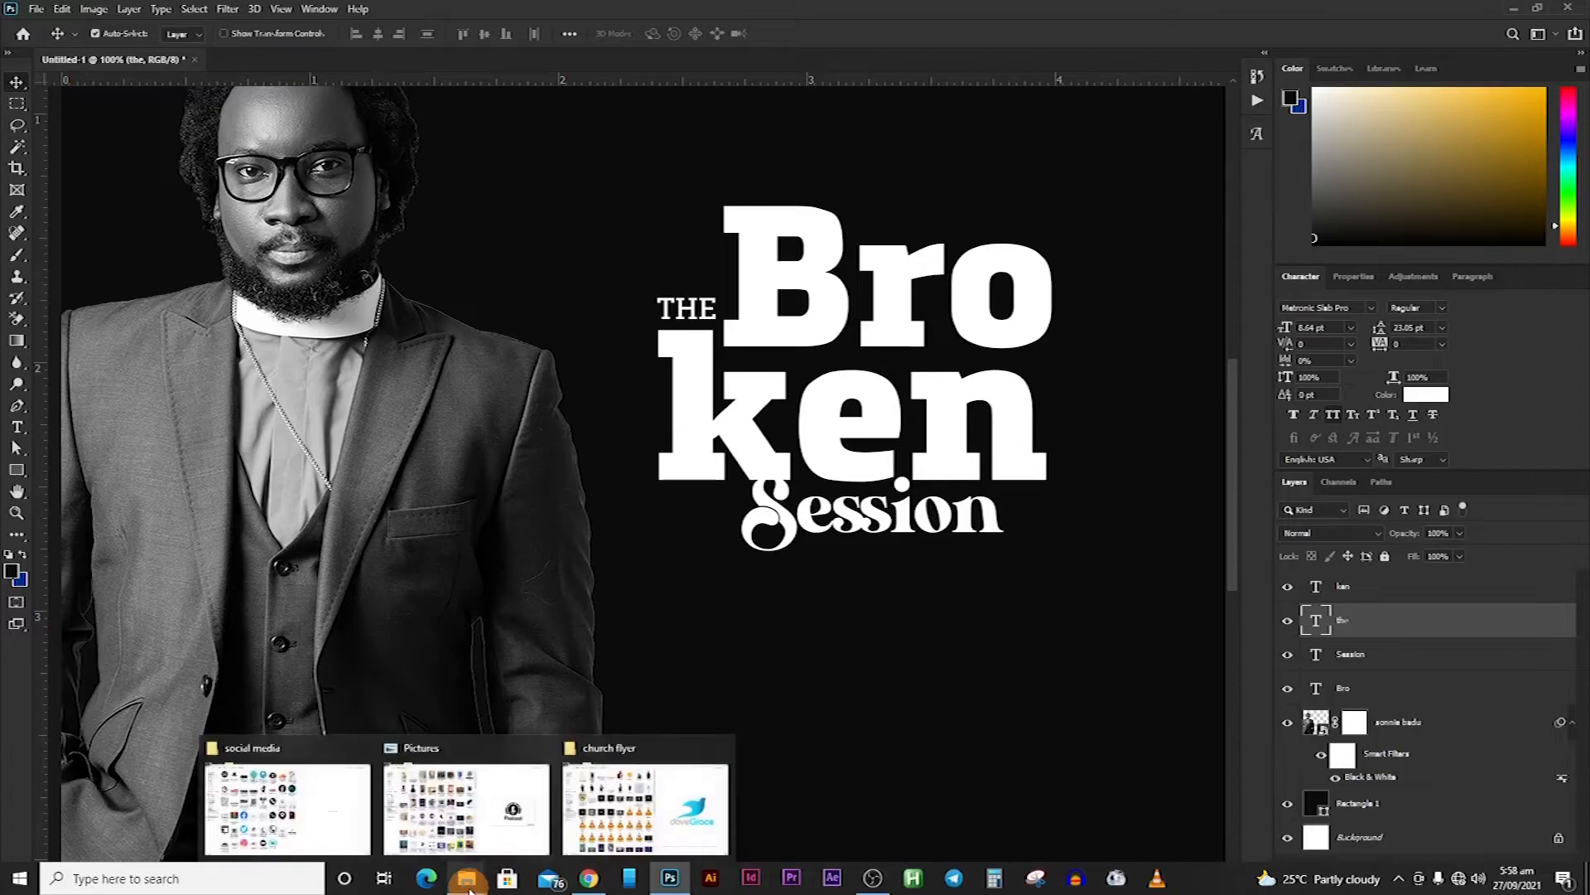
{"action": "left_click", "coordinate": [461, 824]}
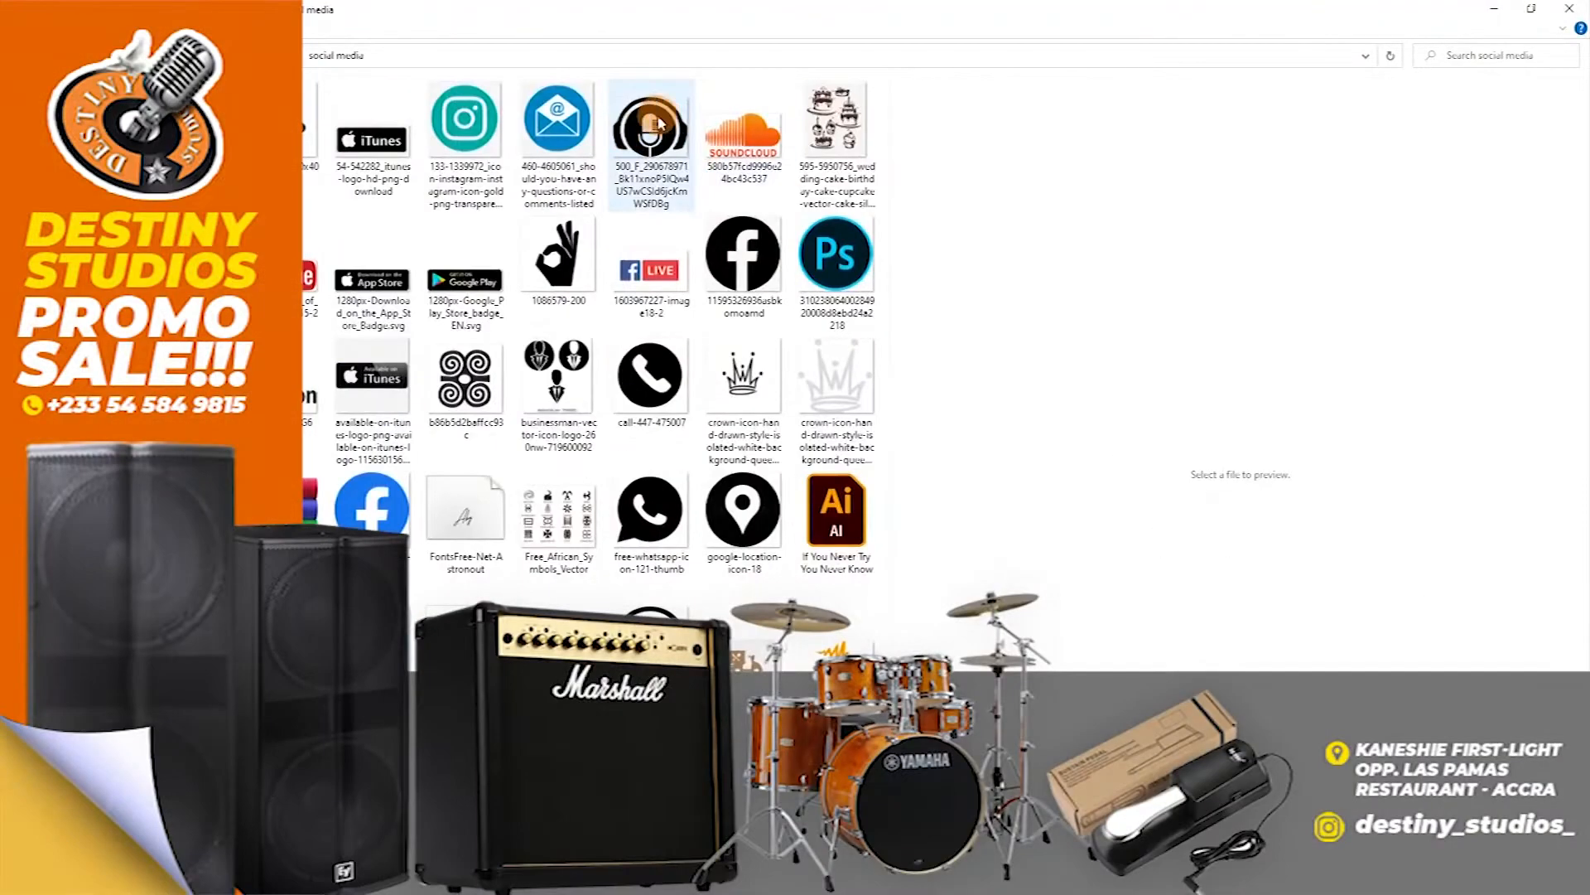
{"action": "left_click", "coordinate": [629, 136]}
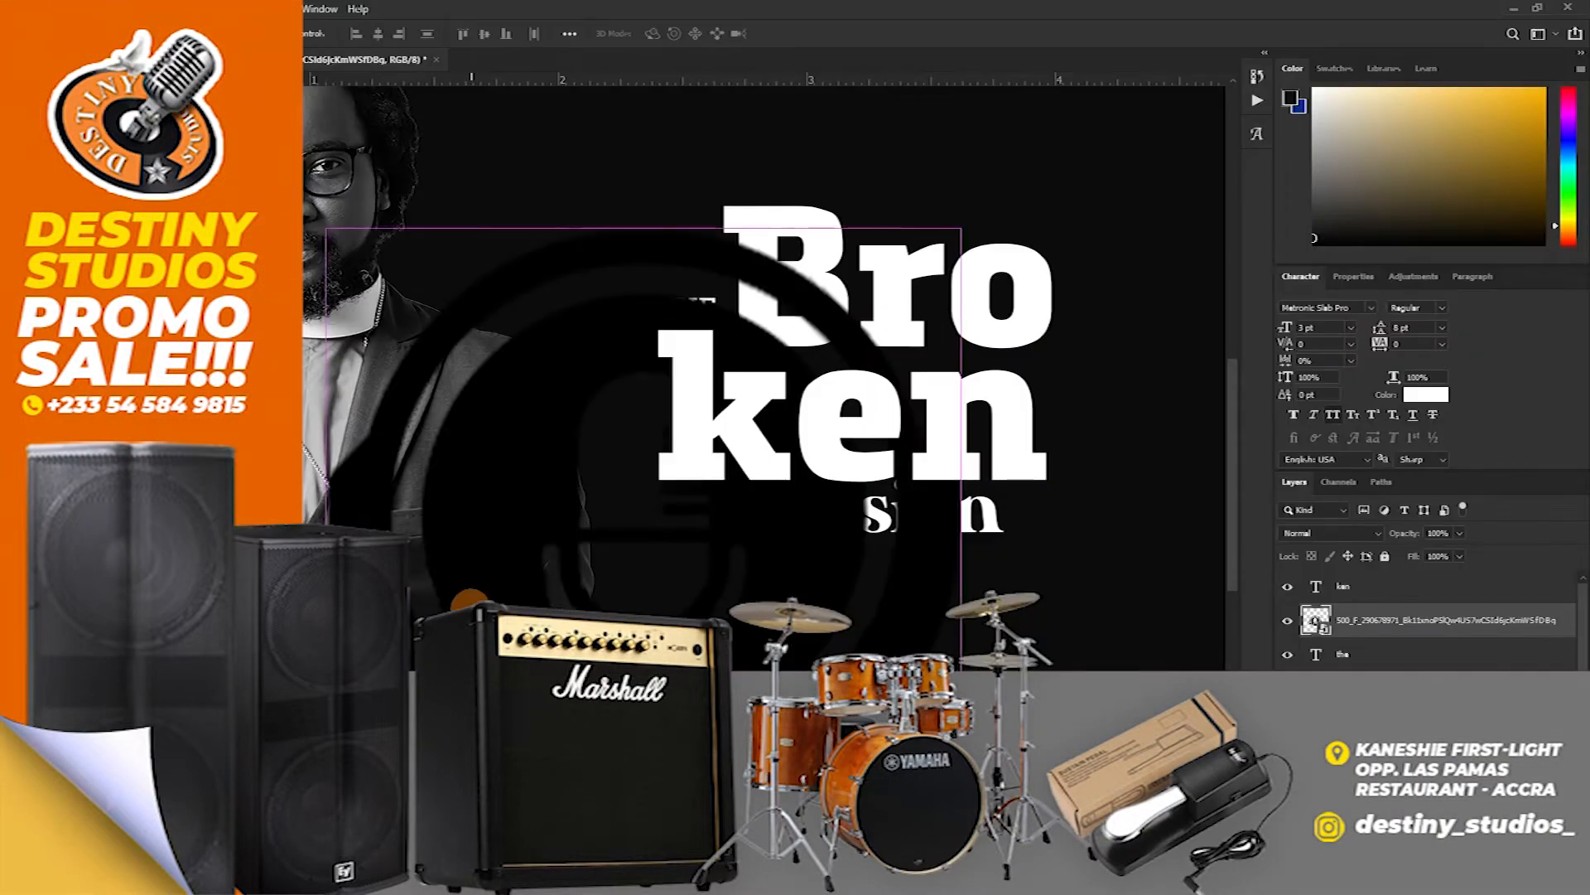
Step: Scale the microphone icon down to about 14.68% and position it directly above "THE"
{"action": "key", "text": "ctrl+t"}
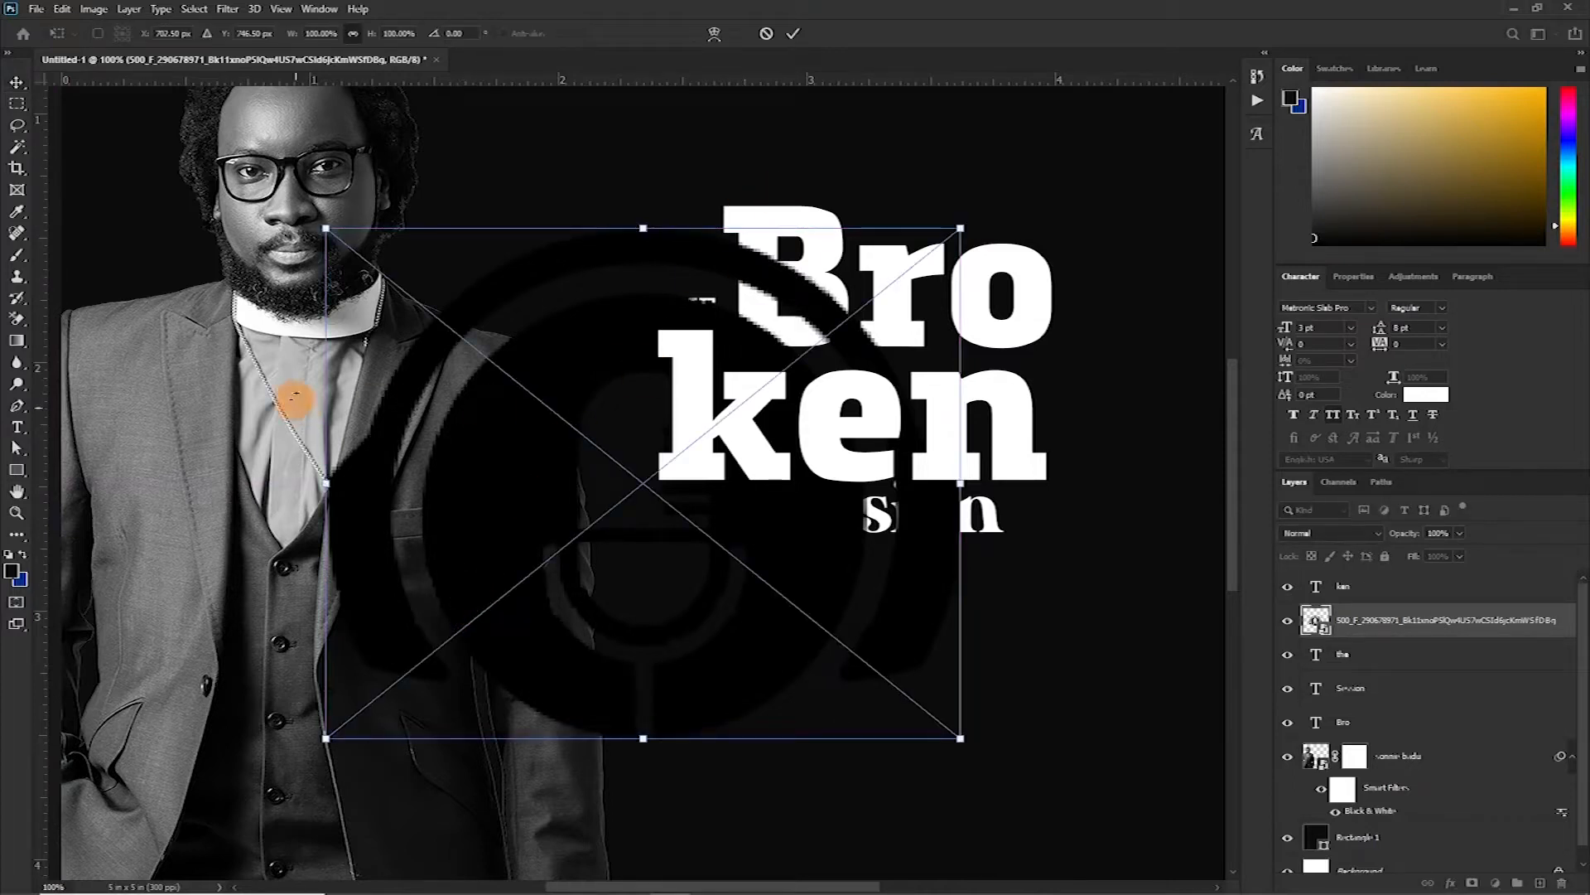
{"action": "left_click_drag", "start_coordinate": [323, 736], "coordinate": [752, 160]}
{"action": "left_click", "coordinate": [816, 364]}
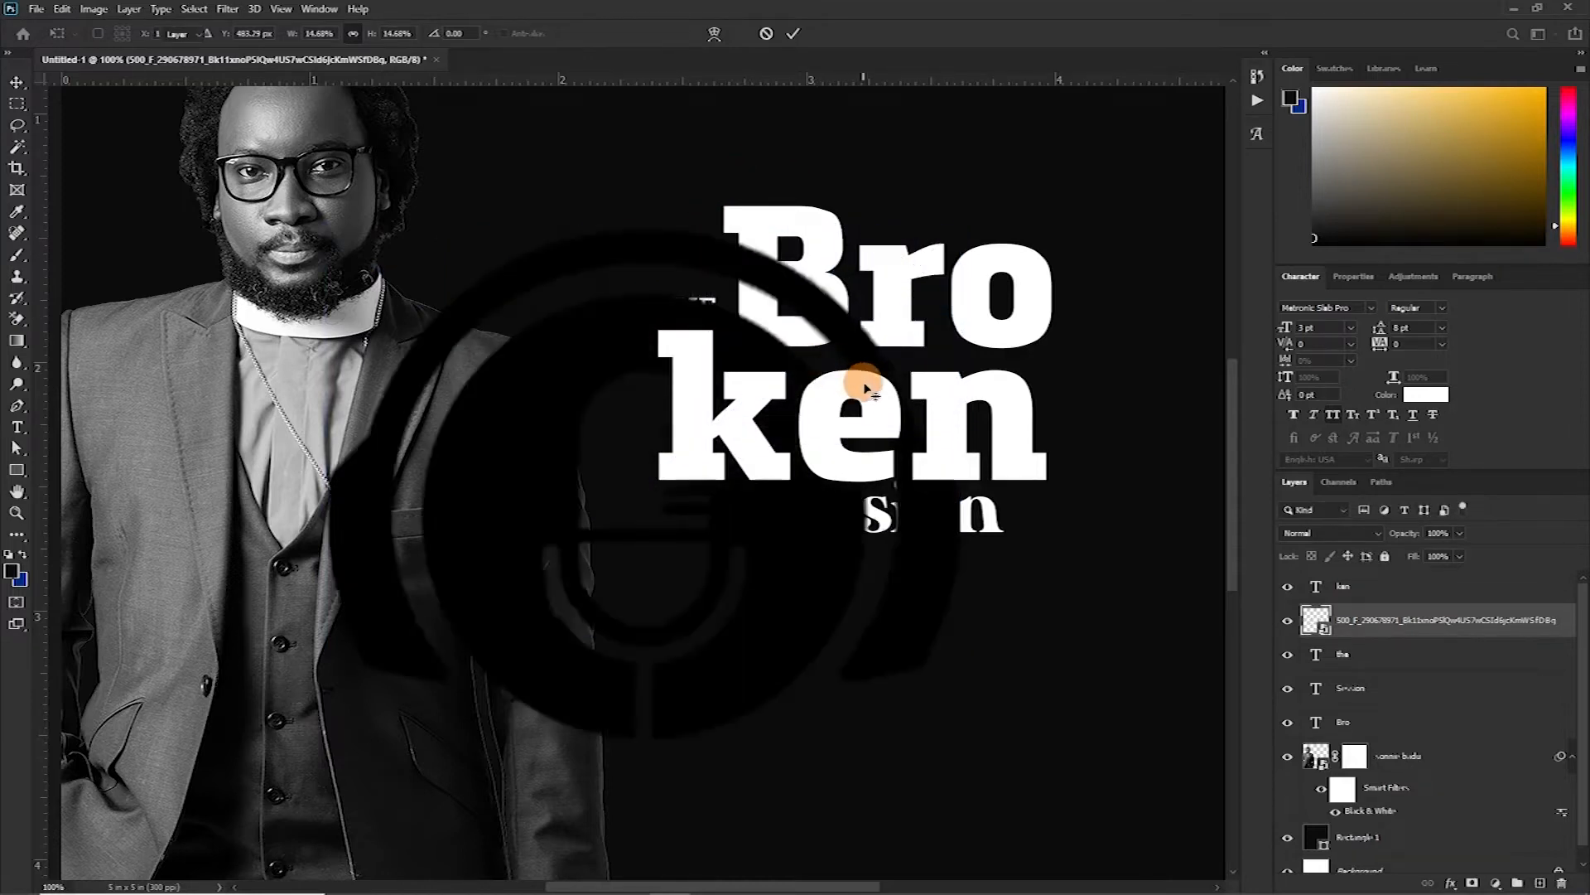
{"action": "left_click_drag", "start_coordinate": [942, 274], "coordinate": [704, 267]}
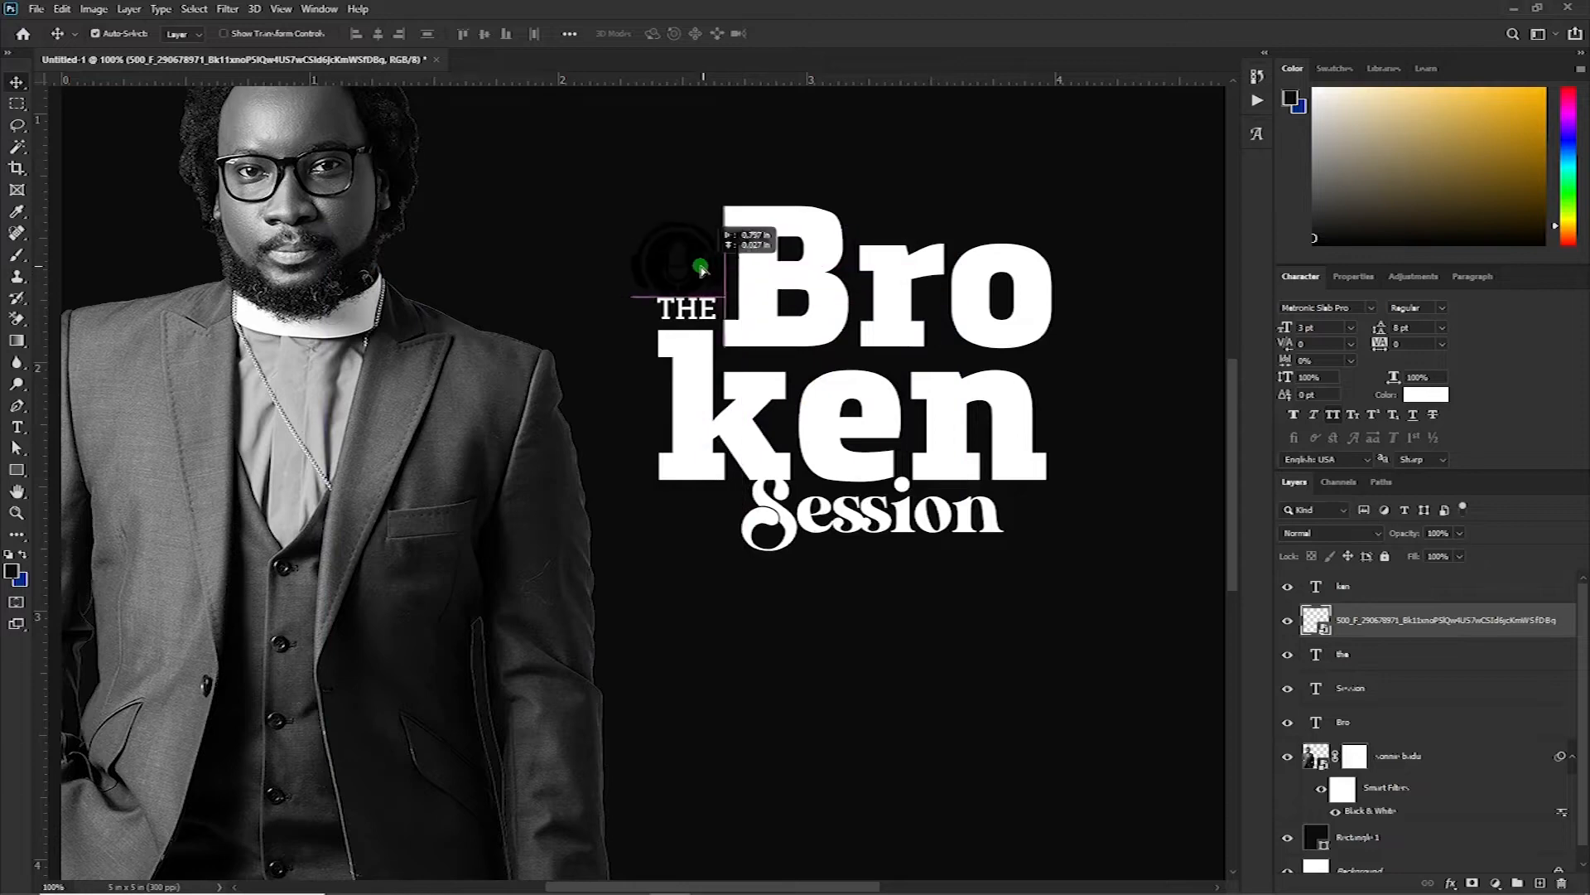
Step: Apply a white (ffffff) Color Overlay to the microphone icon's layer
{"action": "double_click", "coordinate": [1560, 627]}
{"action": "left_click", "coordinate": [1528, 637]}
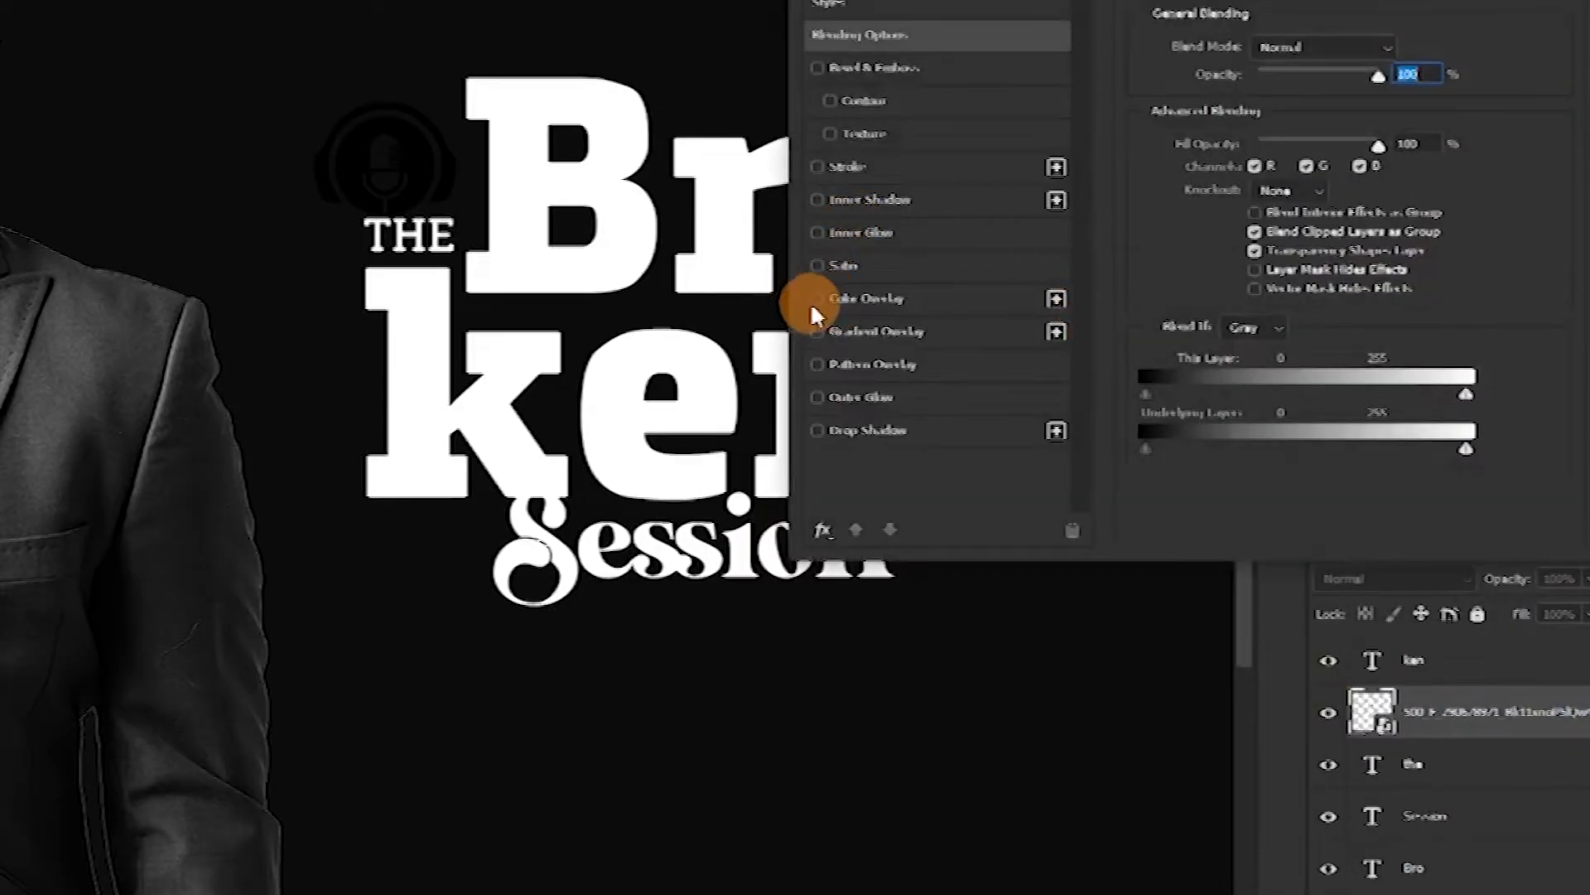
{"action": "left_click", "coordinate": [828, 300]}
{"action": "left_click", "coordinate": [1381, 62]}
{"action": "left_click", "coordinate": [1036, 163]}
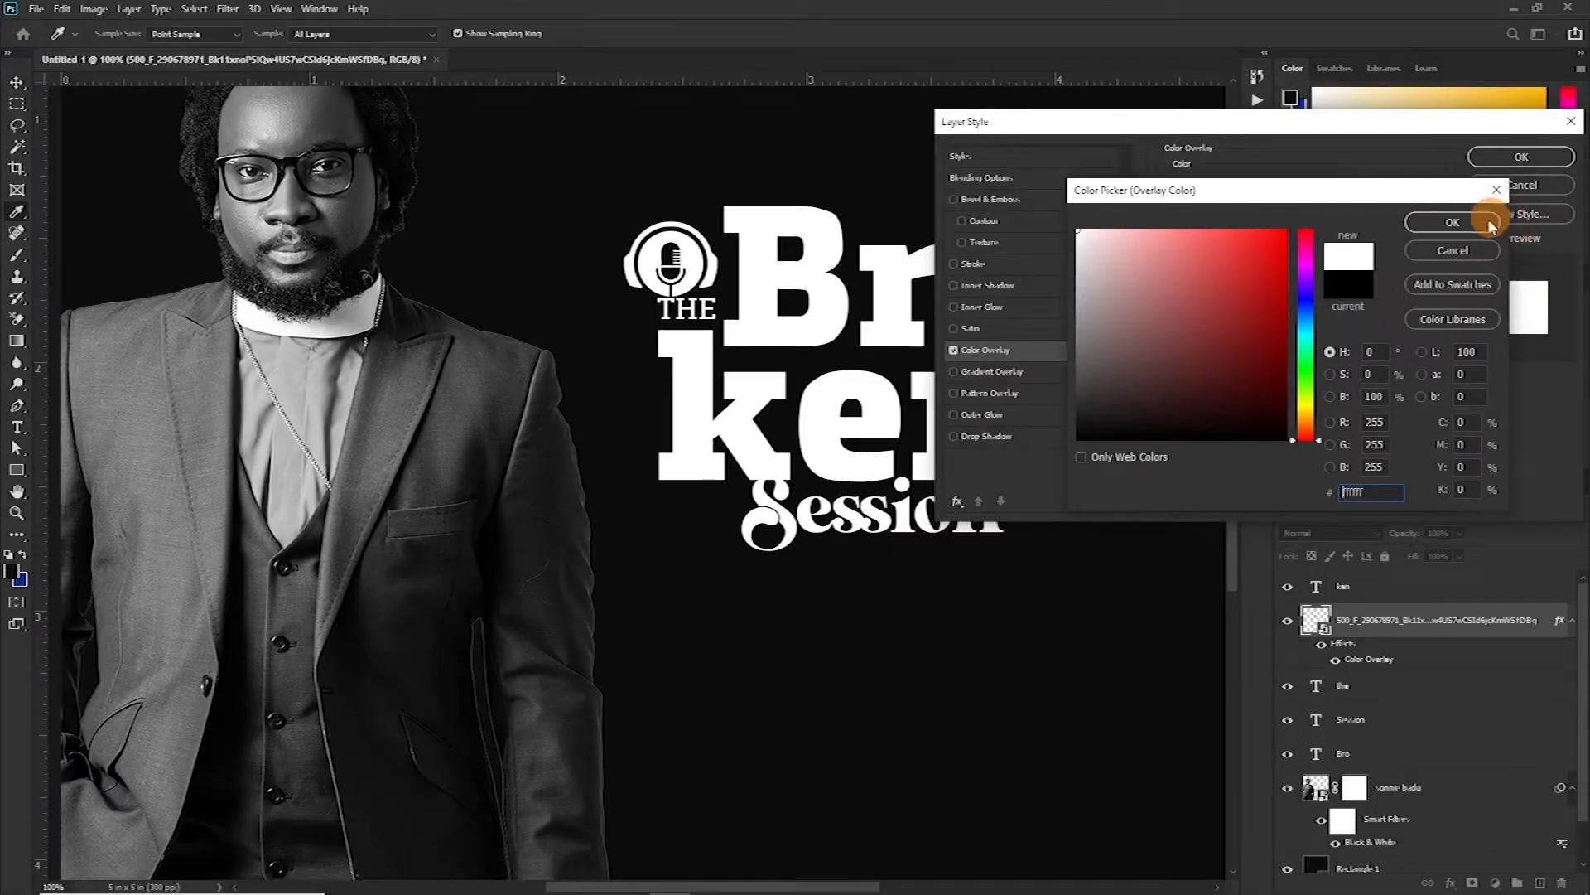
{"action": "left_click", "coordinate": [1455, 222]}
{"action": "left_click", "coordinate": [1491, 157]}
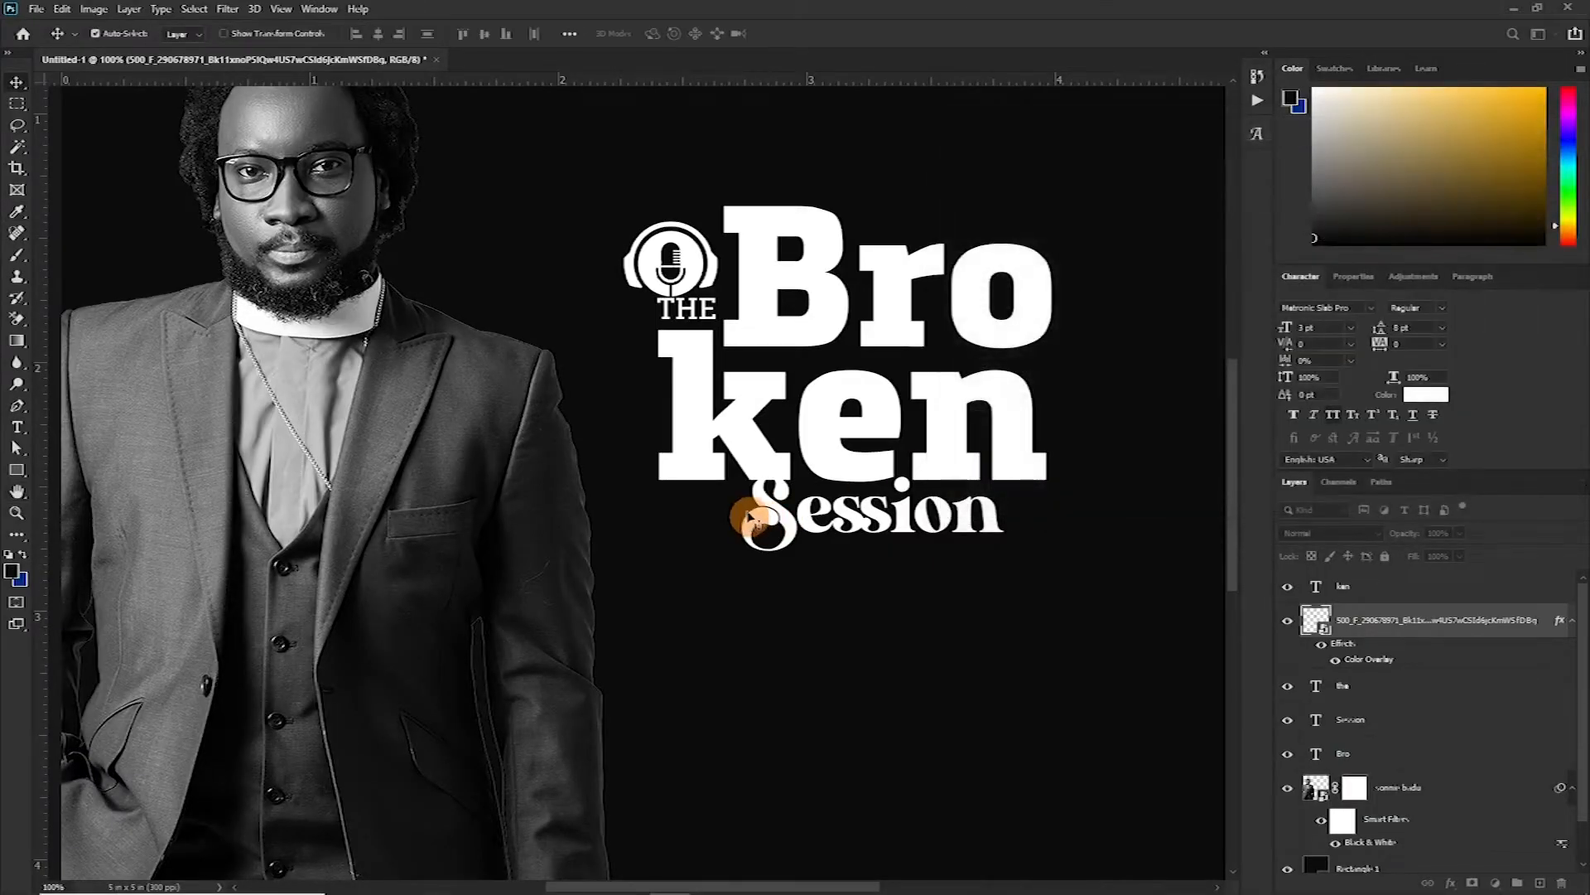
Step: Shrink the microphone icon to the width of "THE", keeping it above the word
{"action": "key", "text": "ctrl+t"}
{"action": "left_click_drag", "start_coordinate": [622, 295], "coordinate": [650, 262]}
{"action": "key", "text": "Return"}
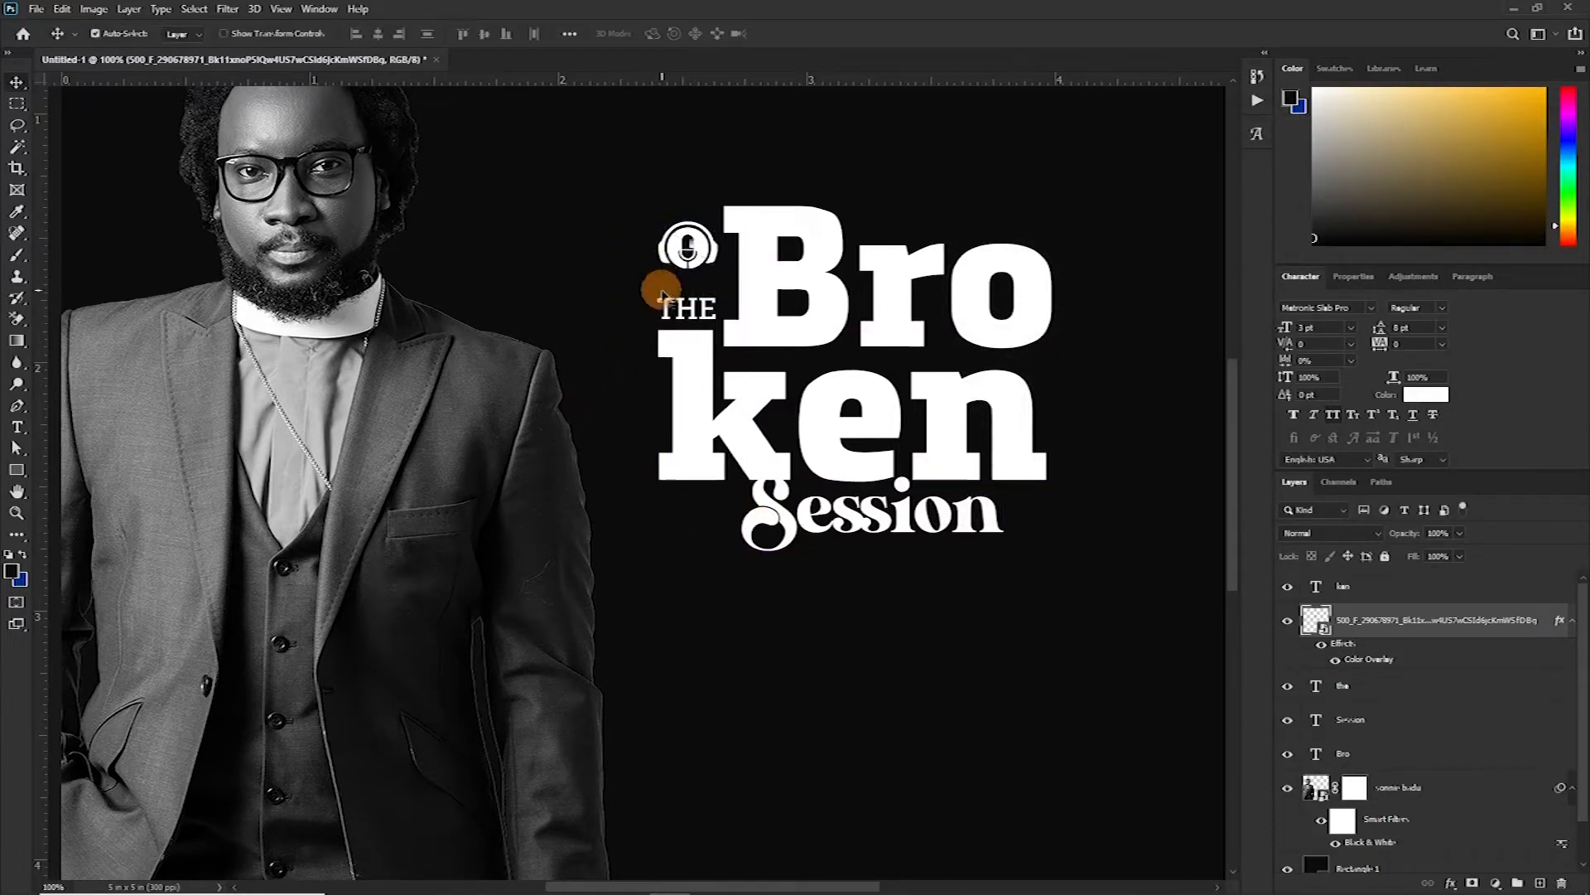
{"action": "scroll", "coordinate": [714, 606], "scroll_direction": "up", "scroll_amount": 1}
Step: Place the red "wave line" image from the "church flyer" folder and fit it beneath "Session" at the title's width
{"action": "mouse_move", "coordinate": [527, 891]}
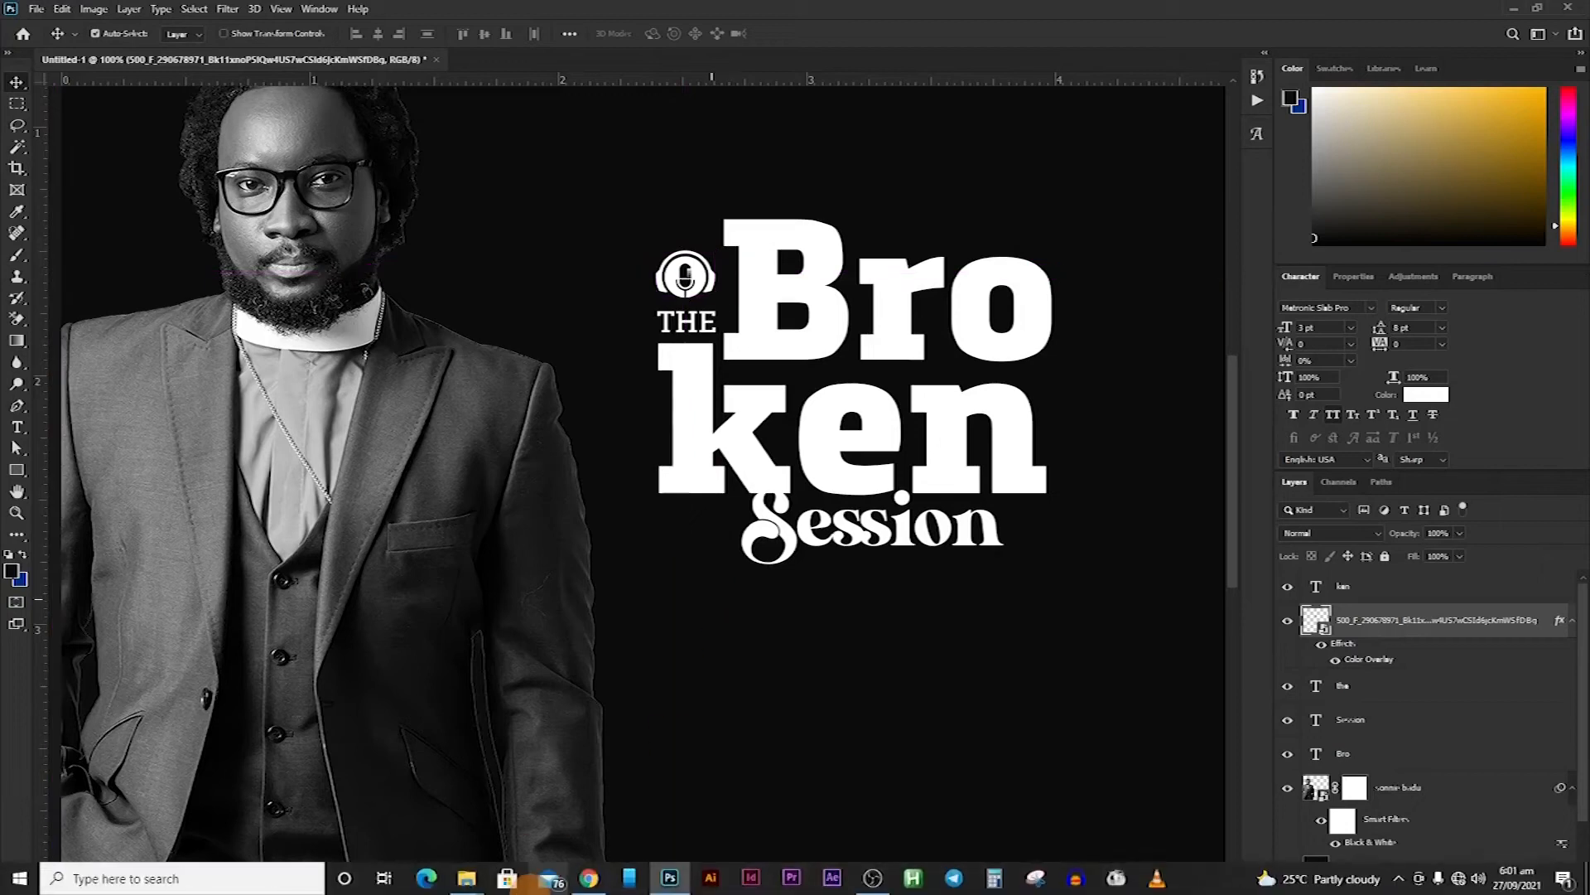
{"action": "mouse_move", "coordinate": [466, 882]}
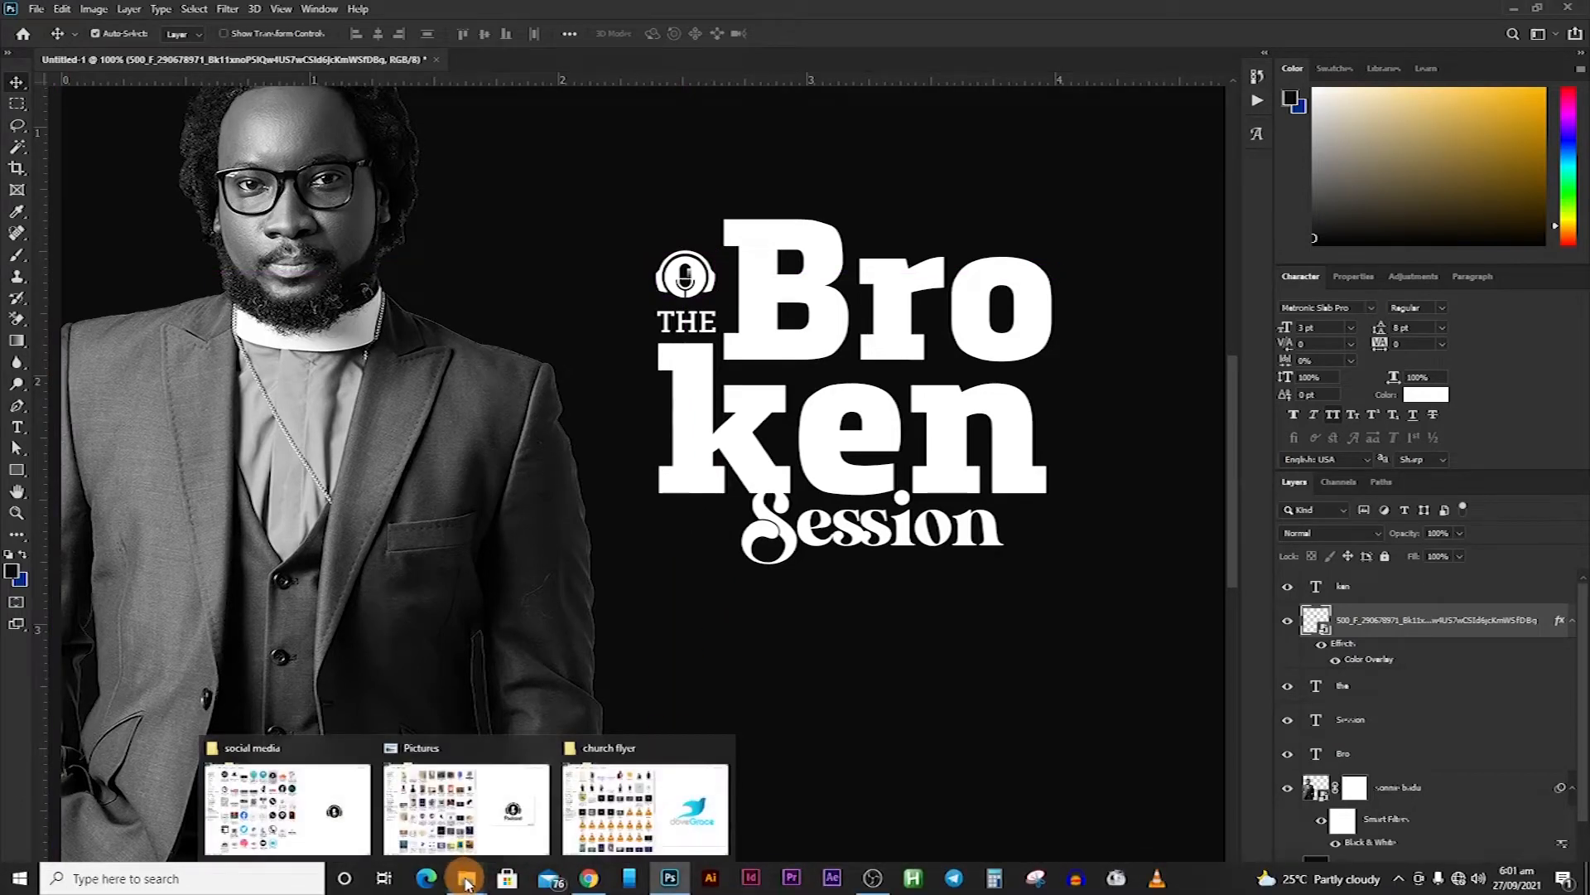
{"action": "left_click", "coordinate": [646, 807]}
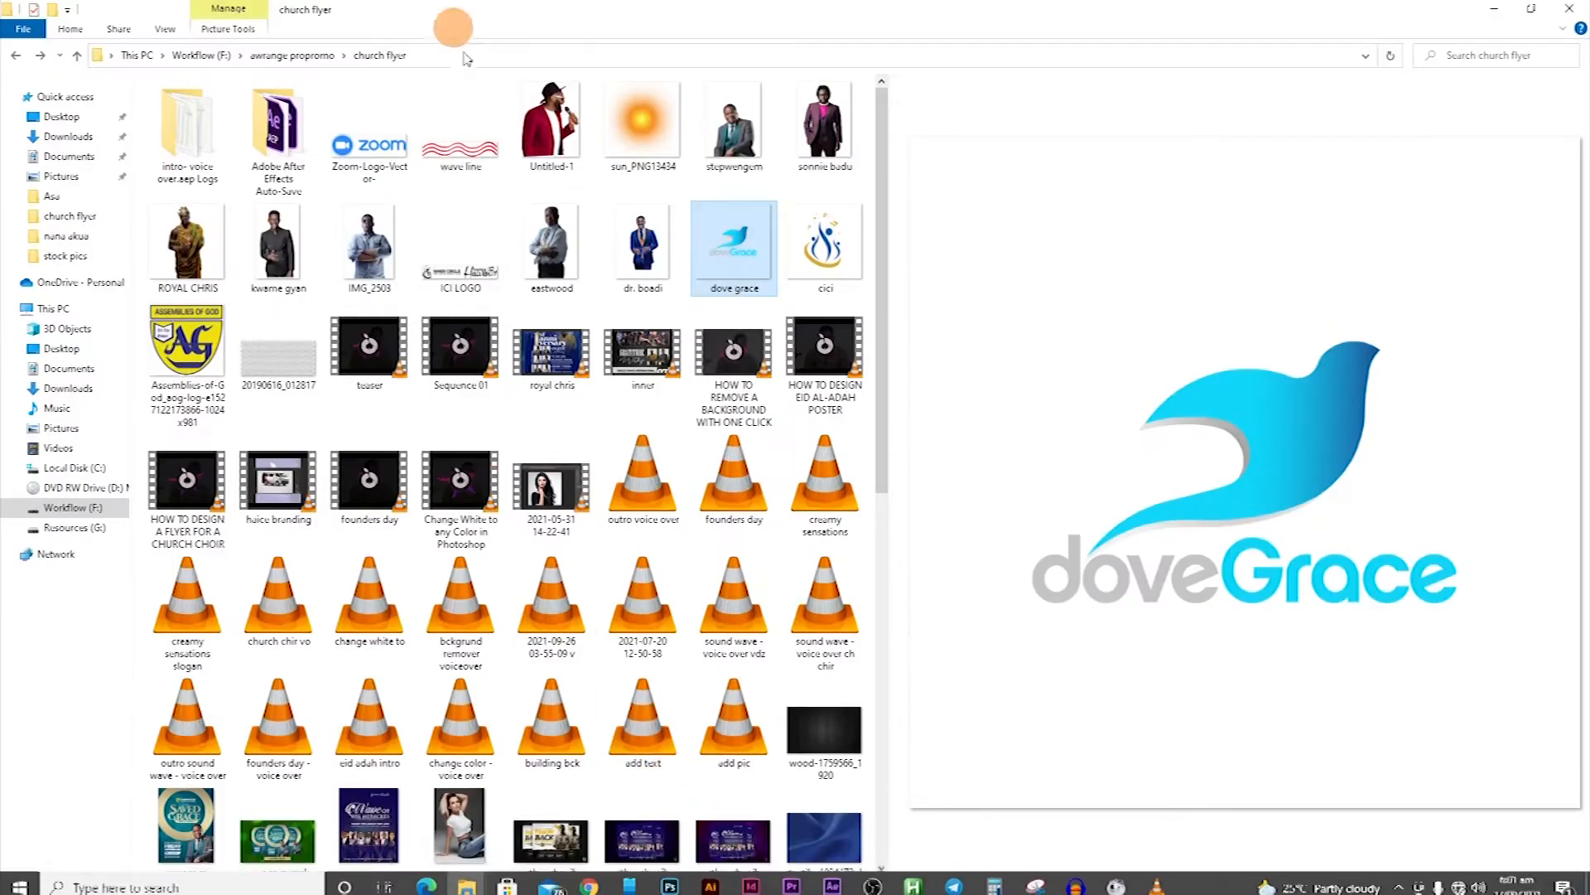
{"action": "left_click_drag", "start_coordinate": [461, 137], "coordinate": [770, 628]}
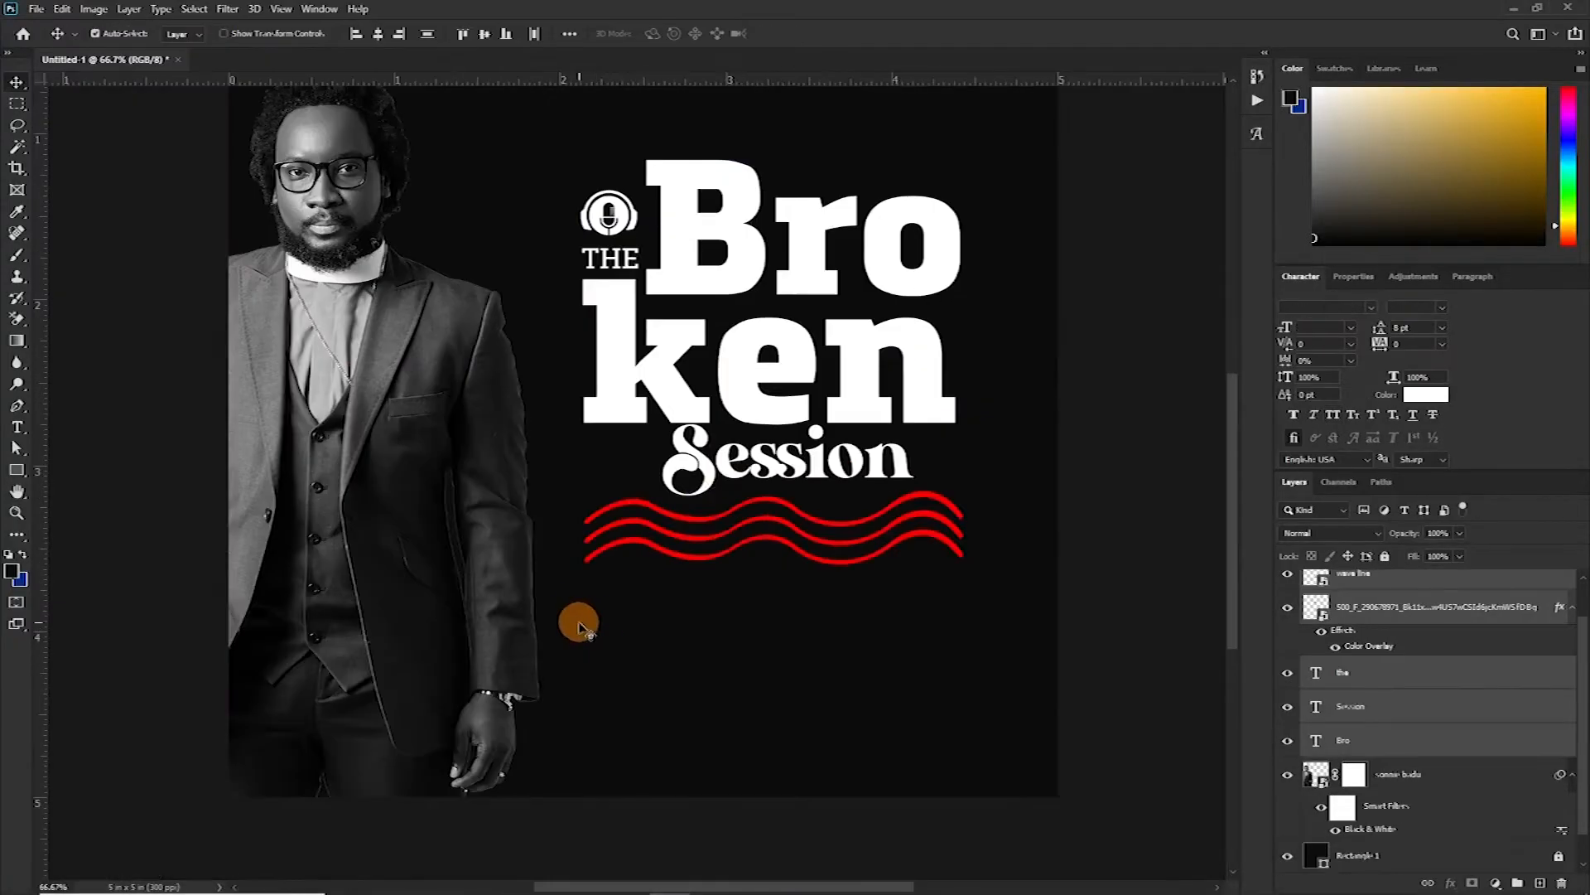
Step: Add the two-line text "Join us in a time of fellowship as we get ready for Sunday" below the wave lines
{"action": "key", "text": "t"}
{"action": "left_click", "coordinate": [617, 624]}
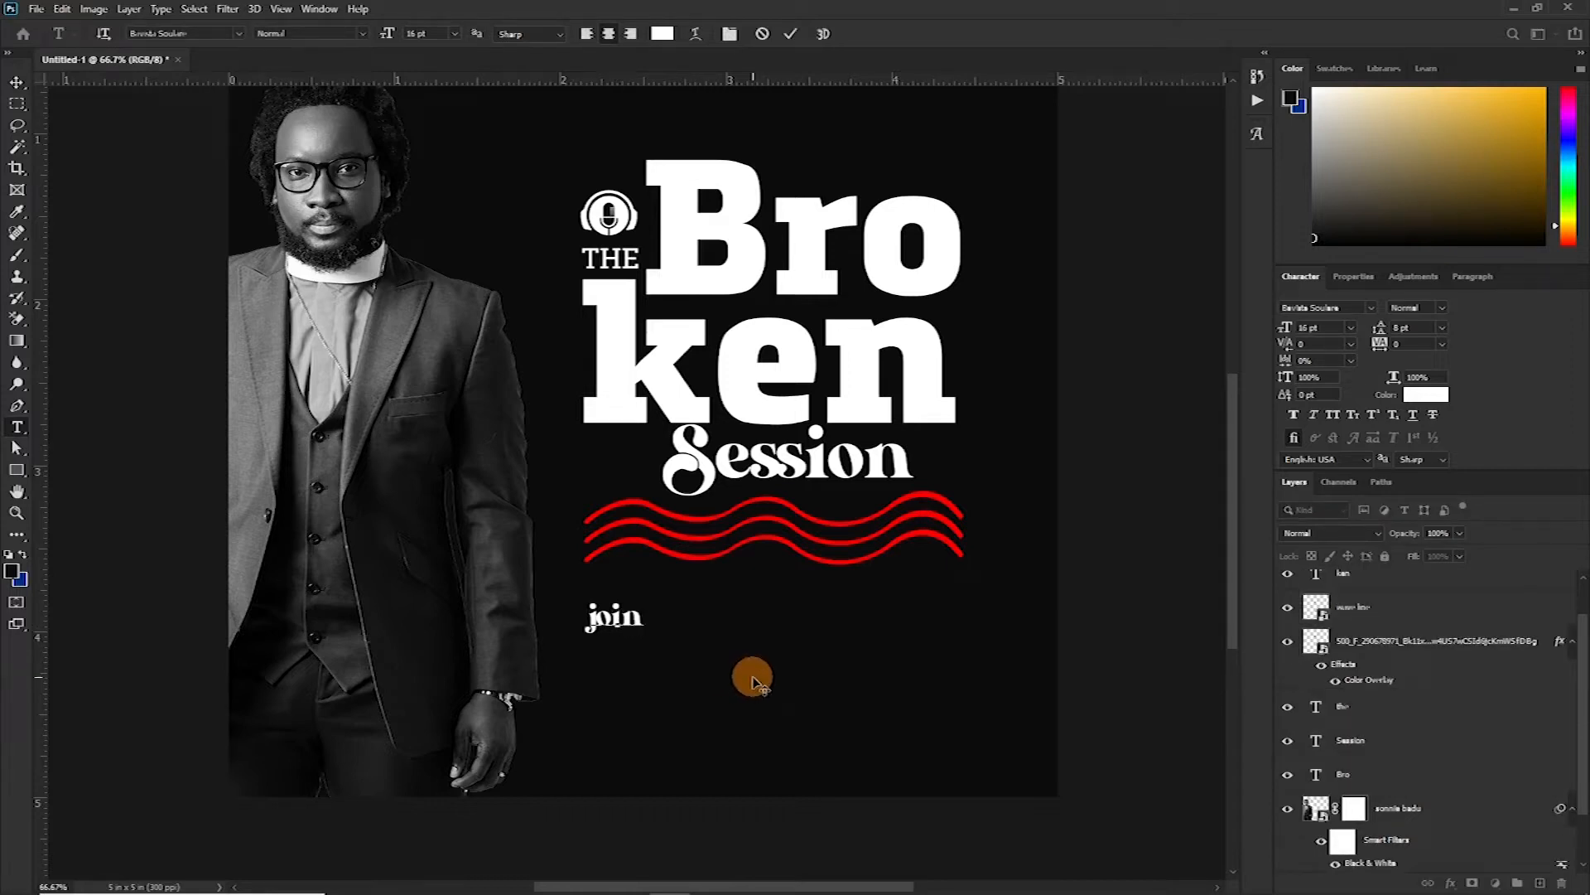
{"action": "type", "text": "join us in a time of fellowship"}
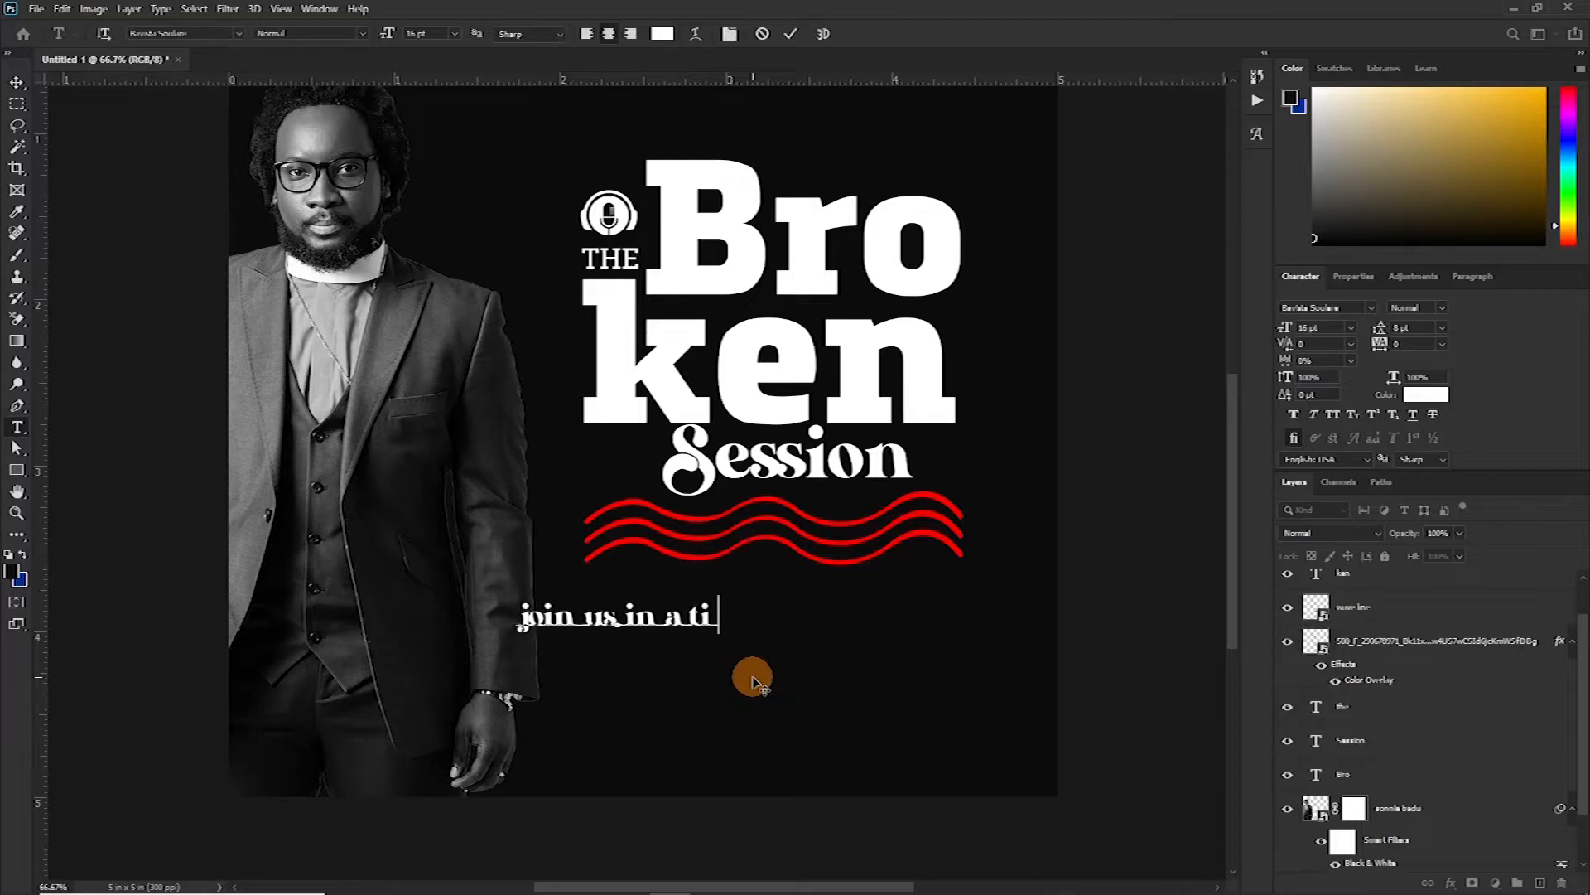
{"action": "type", "text": "get ready for Sunday"}
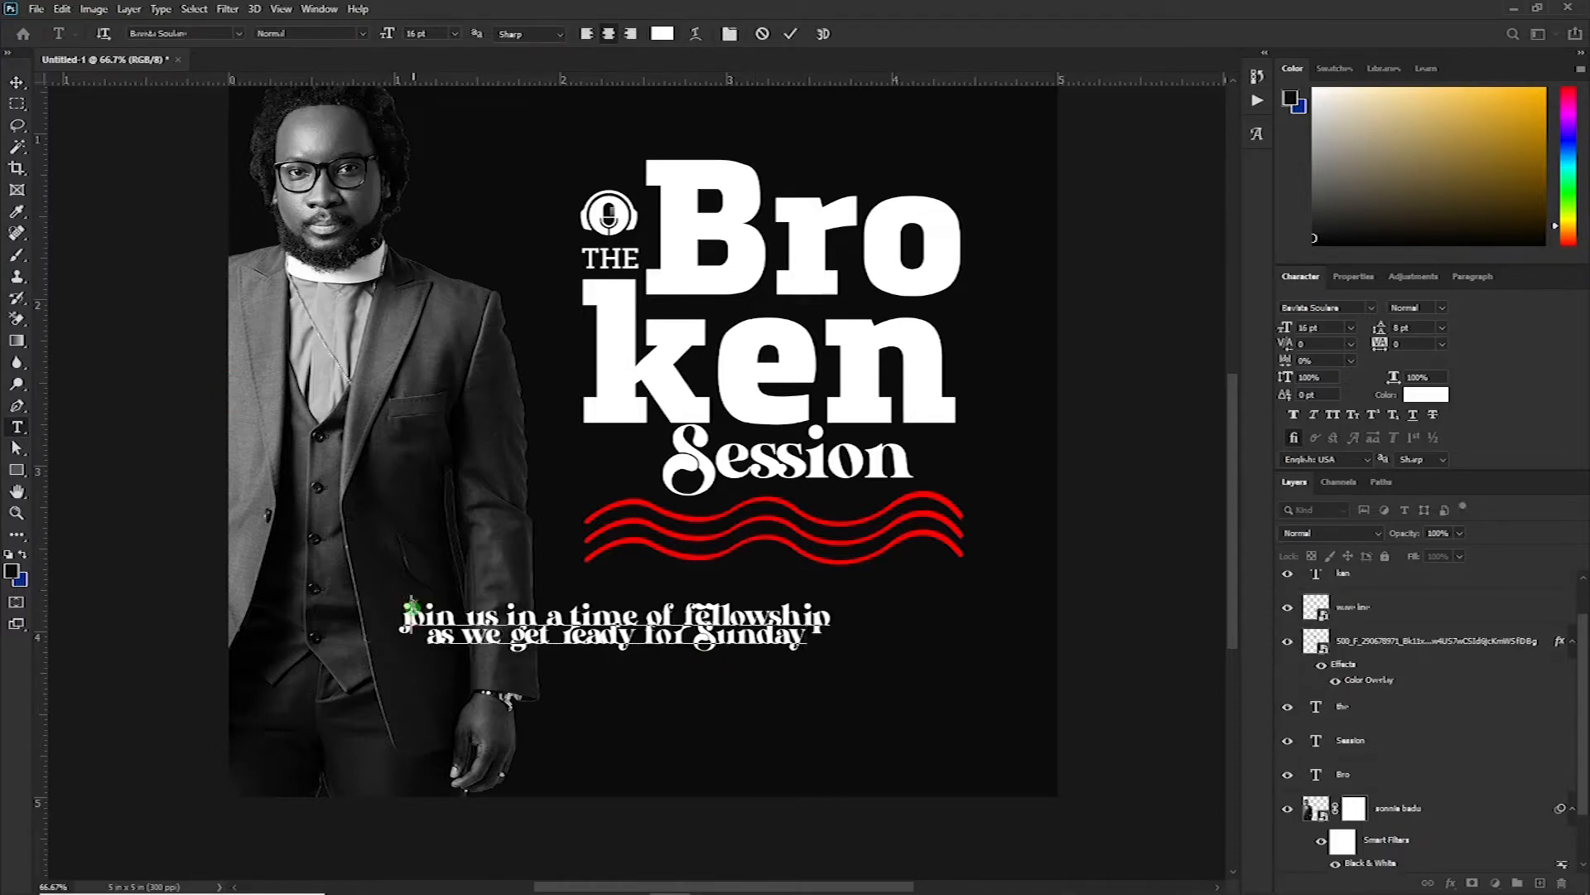
{"action": "key", "text": "ctrl+Return"}
Step: Format the fellowship text in Open Sans Semibold at 12 pt with Auto leading
{"action": "left_click", "coordinate": [1326, 308]}
{"action": "type", "text": "OPEN"}
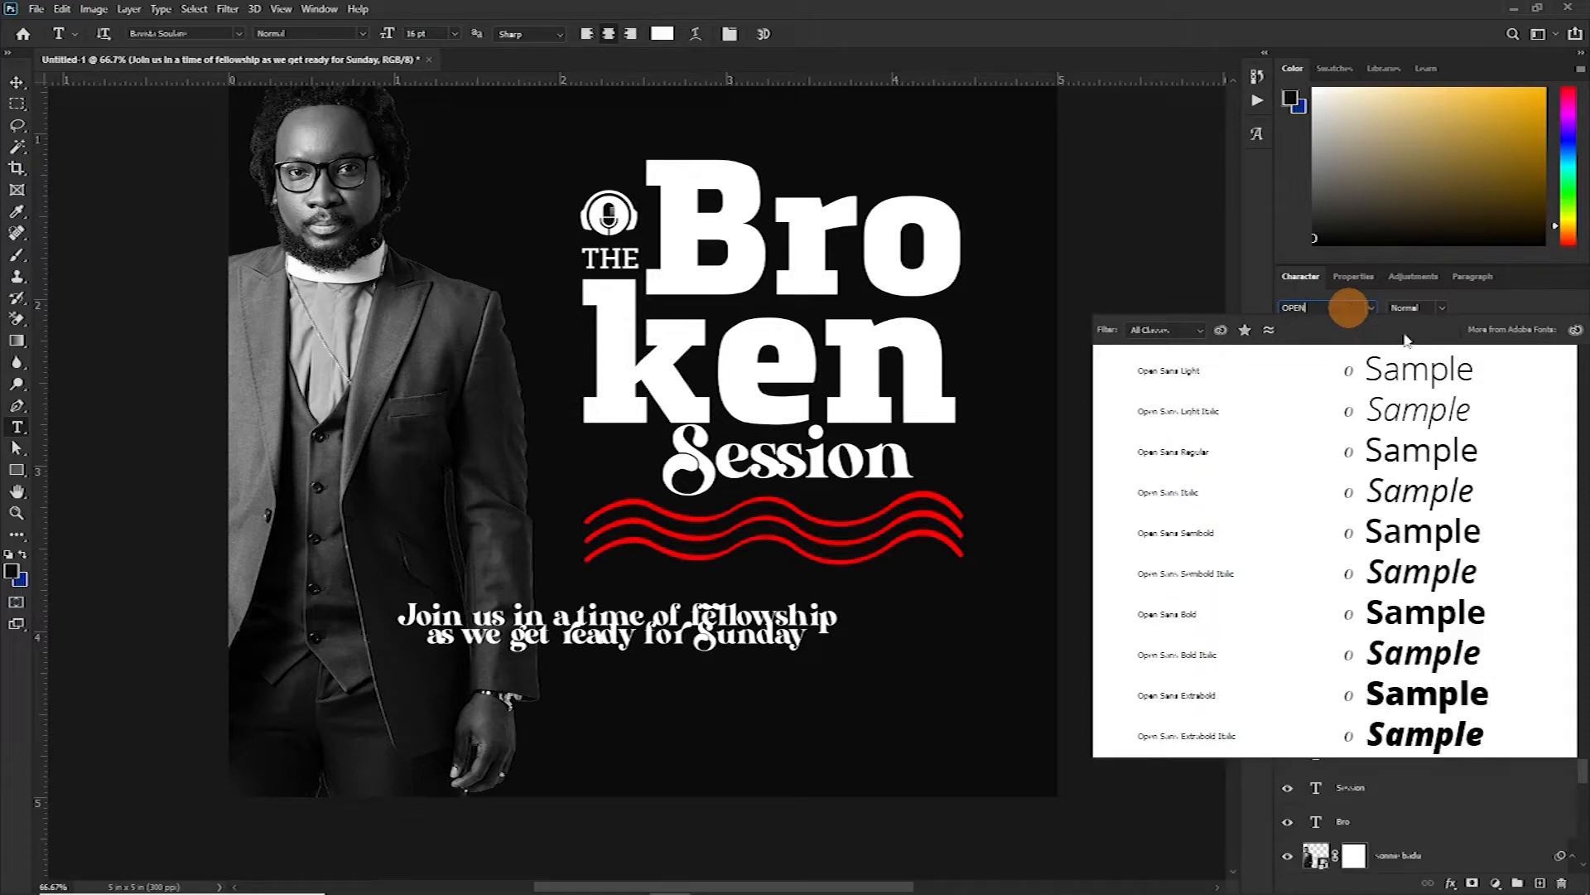
{"action": "left_click", "coordinate": [1412, 534]}
{"action": "left_click", "coordinate": [1442, 327]}
{"action": "left_click", "coordinate": [1420, 342]}
{"action": "left_click", "coordinate": [1350, 327]}
{"action": "left_click", "coordinate": [1335, 424]}
Step: Move the fellowship text under the wave lines and scale it down to about 10.47 pt
{"action": "key", "text": "v"}
{"action": "left_click_drag", "start_coordinate": [642, 632], "coordinate": [802, 623]}
{"action": "key", "text": "ctrl+y"}
{"action": "key", "text": "ctrl+t"}
{"action": "left_click_drag", "start_coordinate": [972, 586], "coordinate": [923, 596]}
{"action": "key", "text": "Return"}
Step: Capitalize the first letter of "fellowship" in the invitation text
{"action": "key", "text": "t"}
{"action": "left_click", "coordinate": [814, 610]}
{"action": "key", "text": "BackSpace"}
{"action": "type", "text": "F"}
{"action": "left_click", "coordinate": [787, 37]}
Step: Group the title elements with the wave lines, name the group TITLE, and centre the fellowship text beneath it
{"action": "key", "text": "v"}
{"action": "left_click_drag", "start_coordinate": [585, 158], "coordinate": [975, 544]}
{"action": "key", "text": "ctrl+g"}
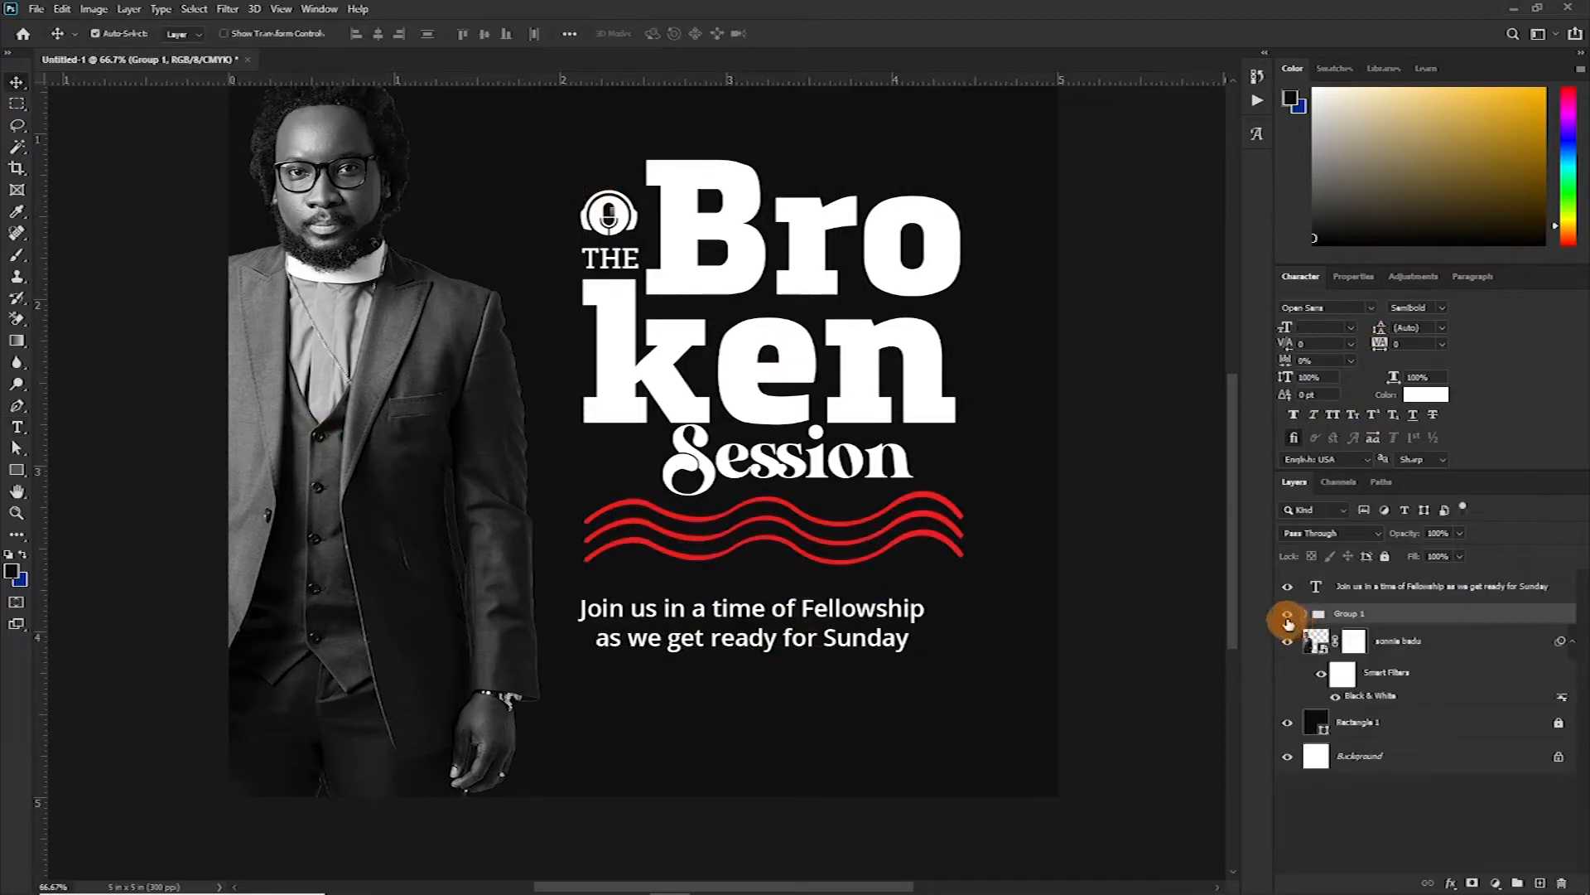
{"action": "double_click", "coordinate": [1344, 615]}
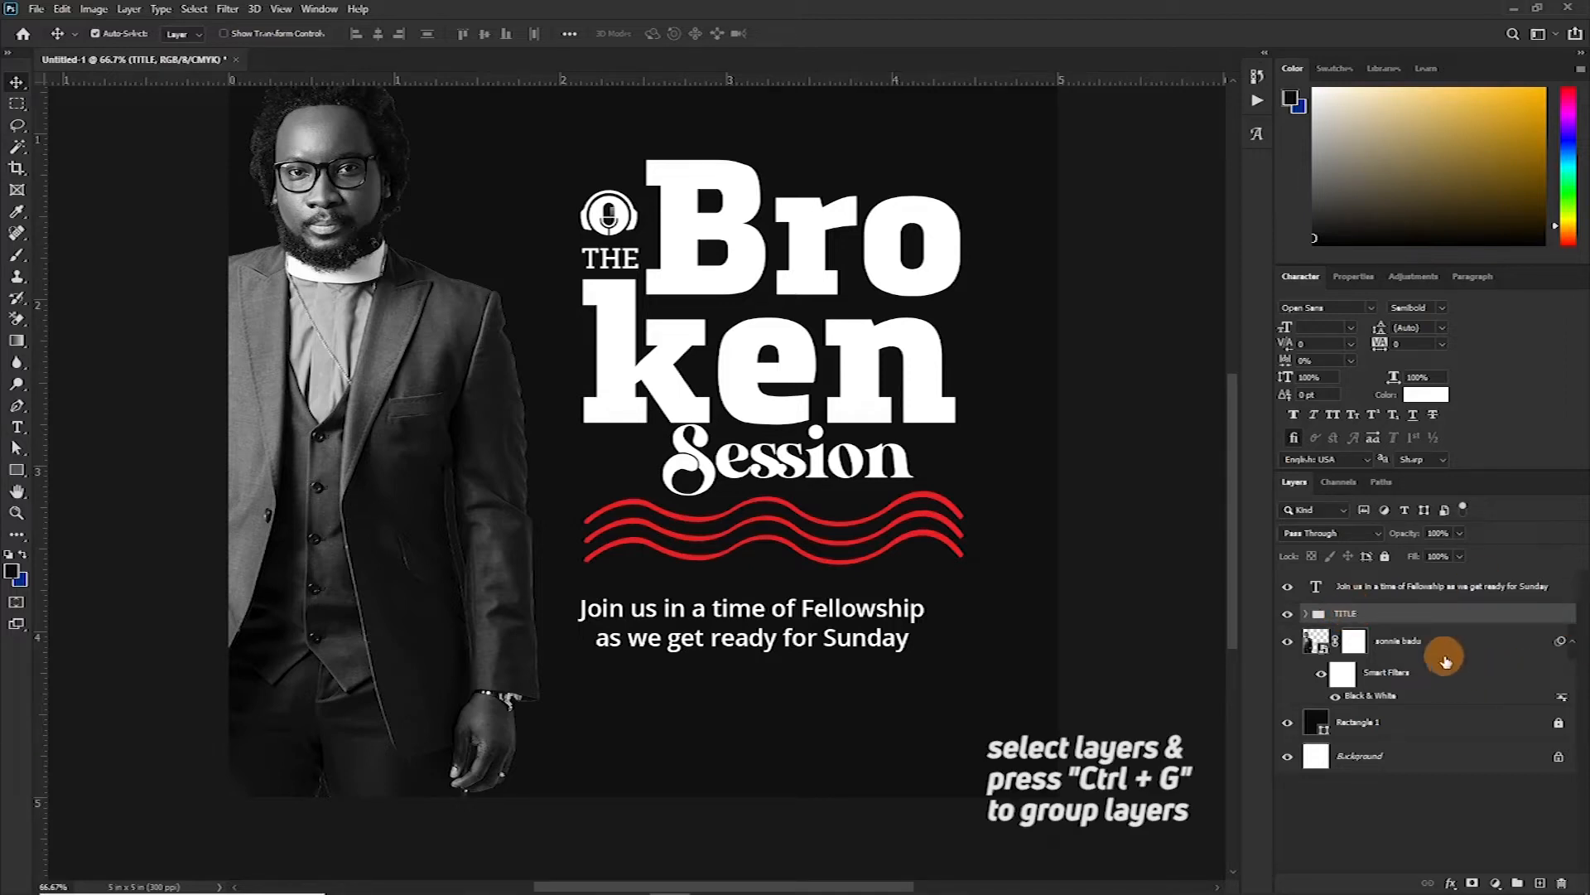
{"action": "left_click", "coordinate": [1376, 600]}
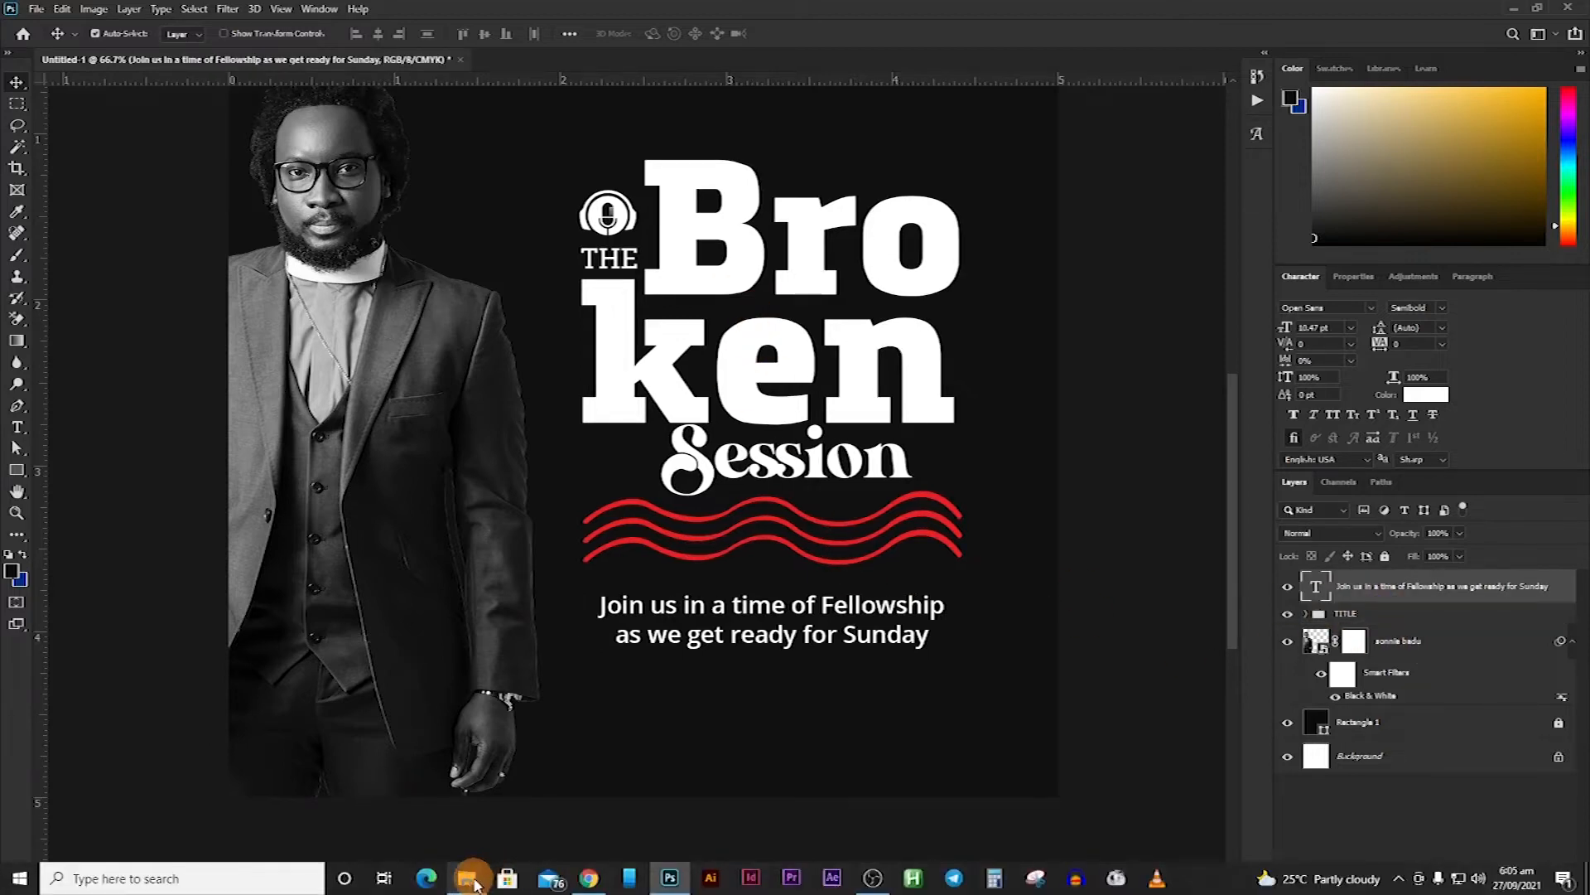
Step: Place the YouTube logo "1200px-Logo_of_YouTube_(2015-2017).svg" from the "social media" folder into the flyer
{"action": "mouse_move", "coordinate": [474, 884]}
{"action": "left_click", "coordinate": [364, 787]}
{"action": "left_click_drag", "start_coordinate": [281, 278], "coordinate": [685, 728]}
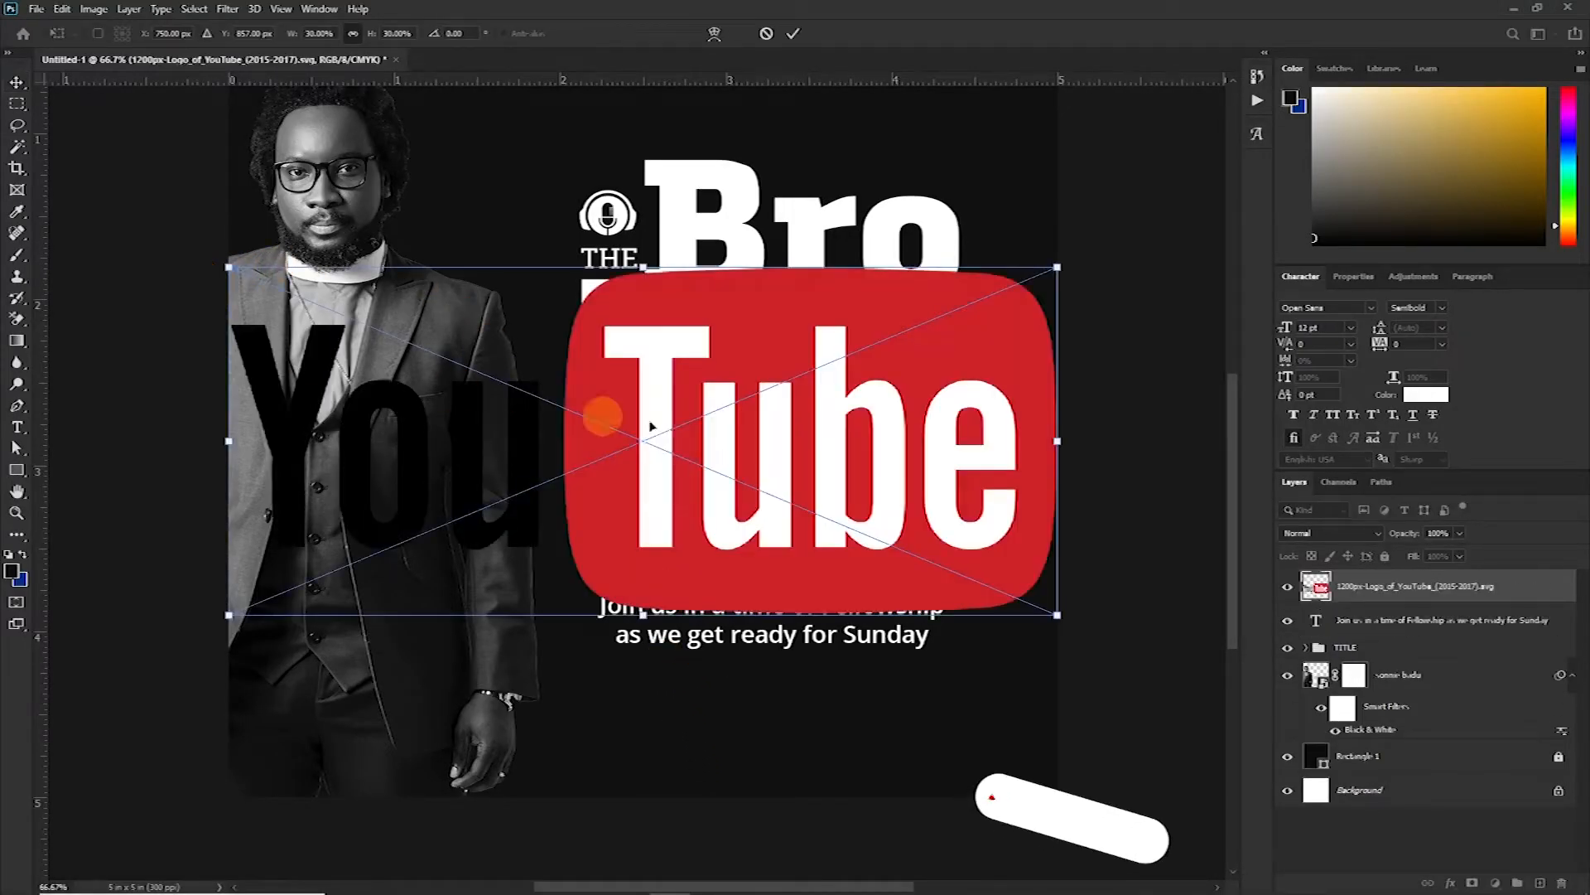
{"action": "key", "text": "Return"}
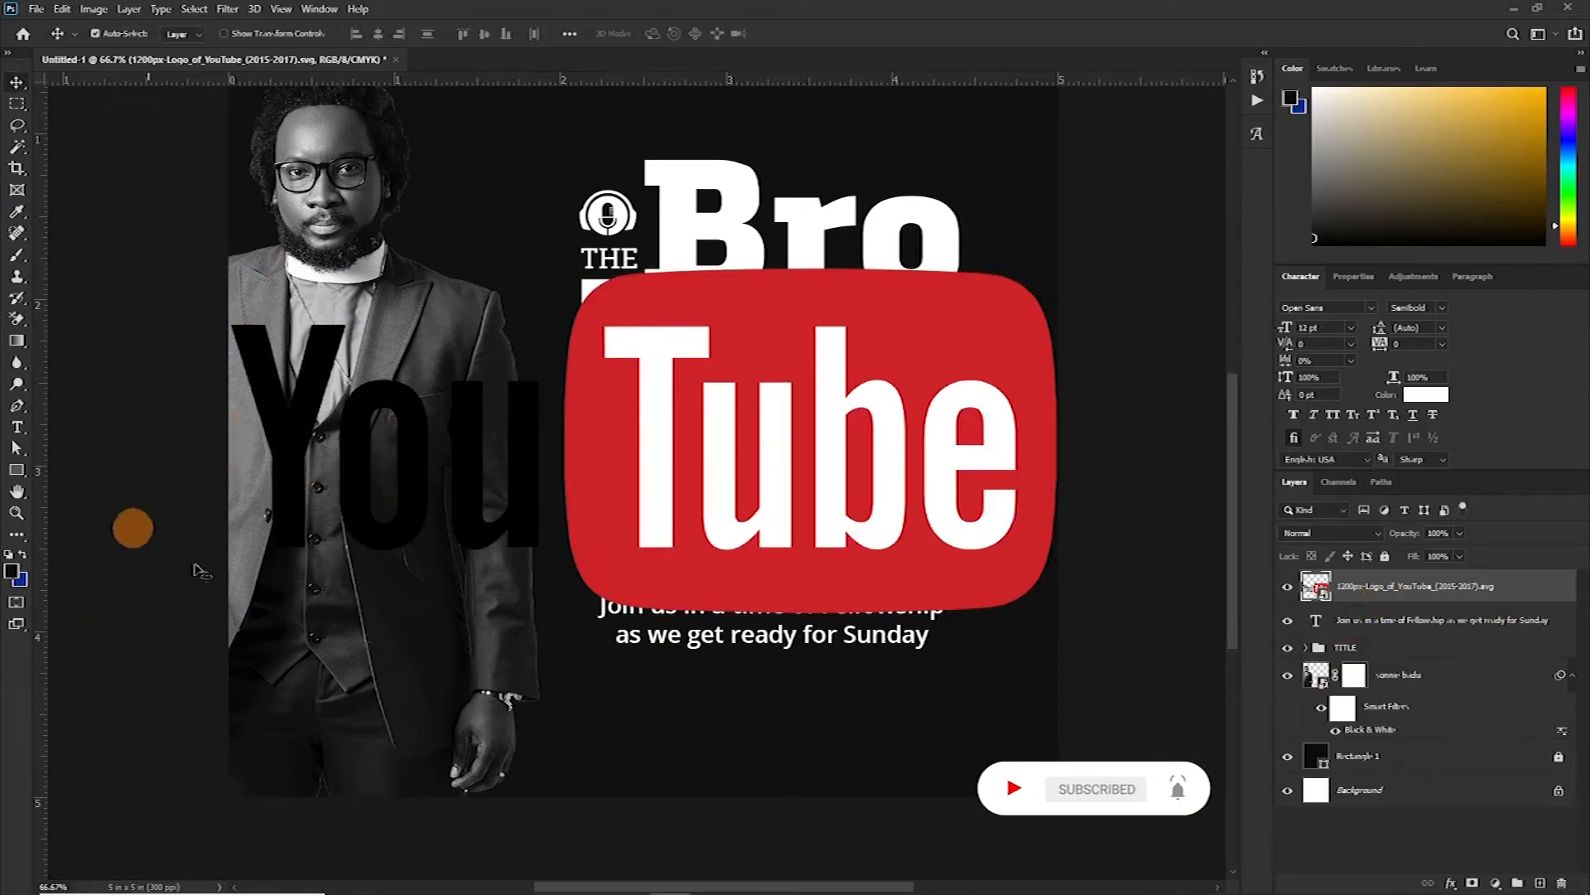
{"action": "key", "text": "u"}
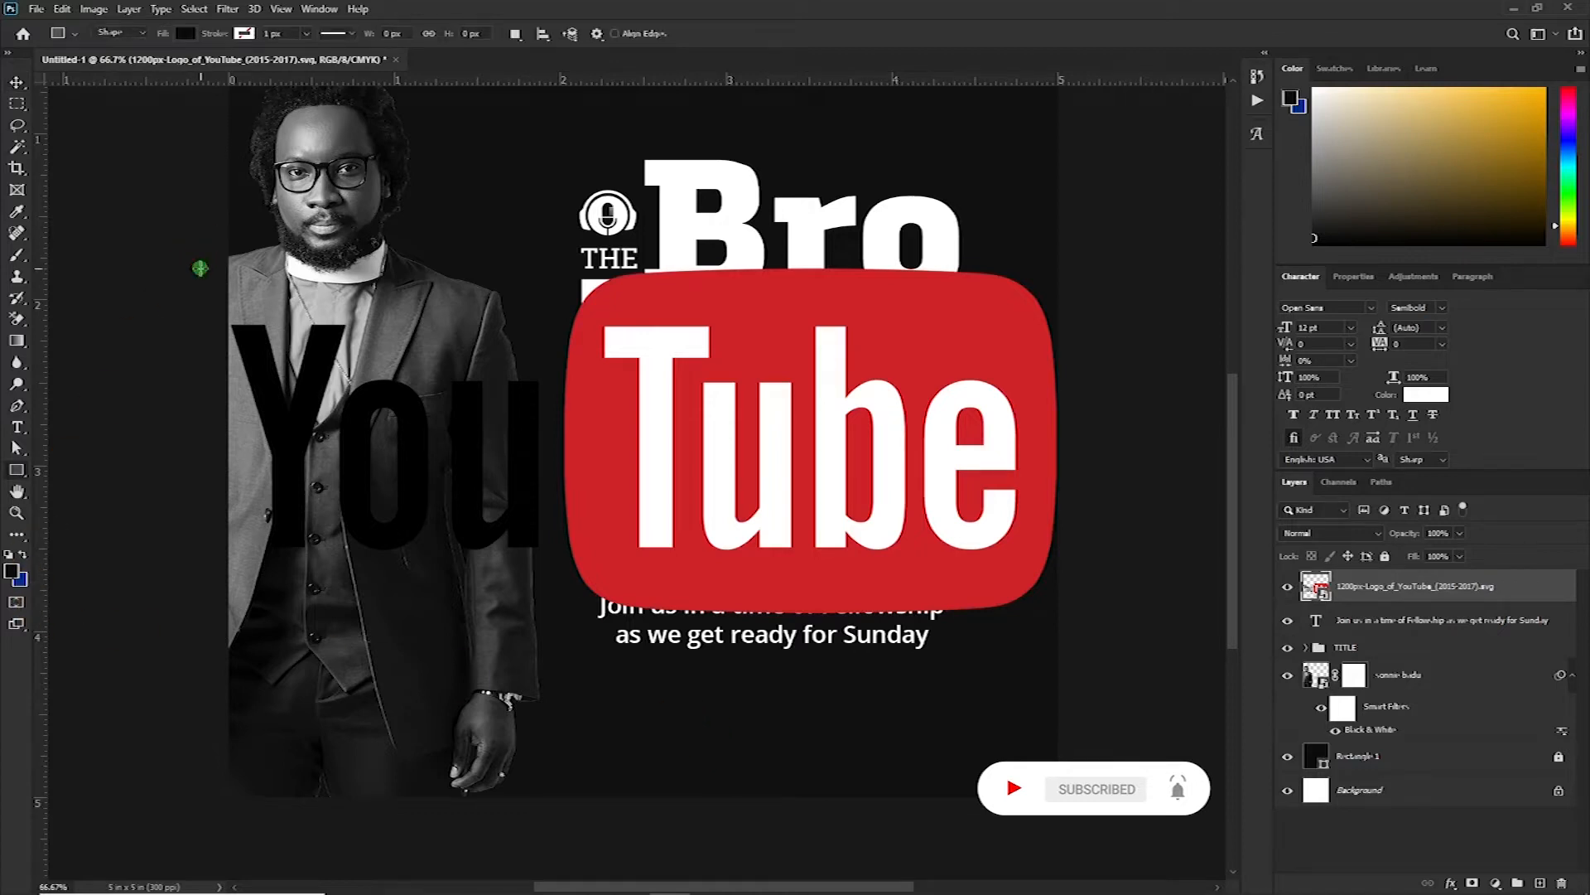
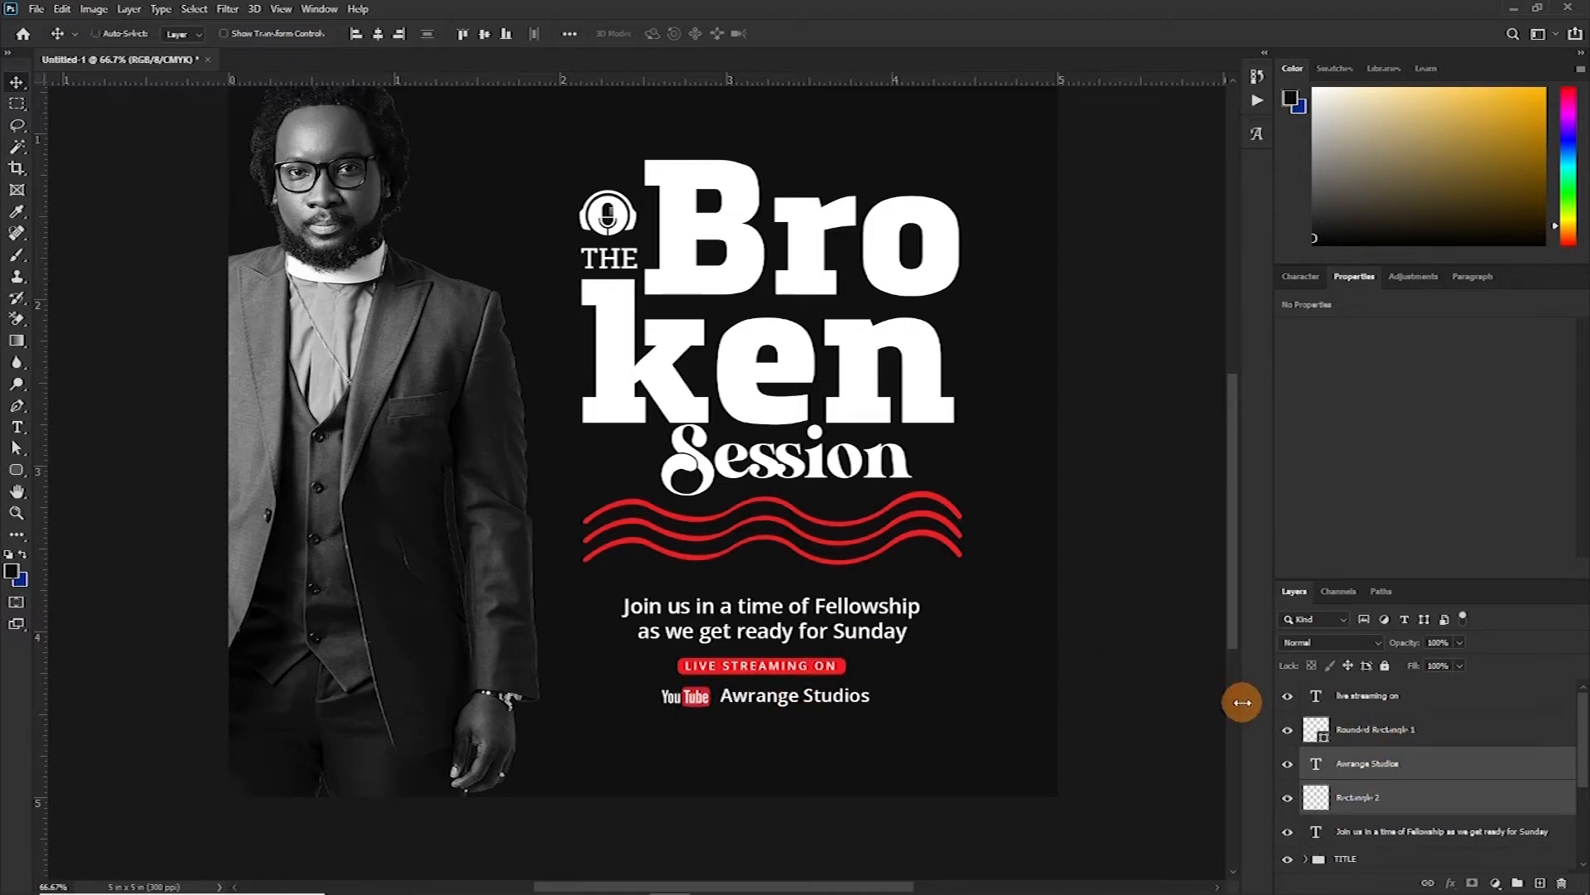
Step: Group the YouTube logo with "Awrange Studios" and horizontally centre the "LIVE STREAMING ON" badge and its text over that group
{"action": "key", "text": "ctrl+g"}
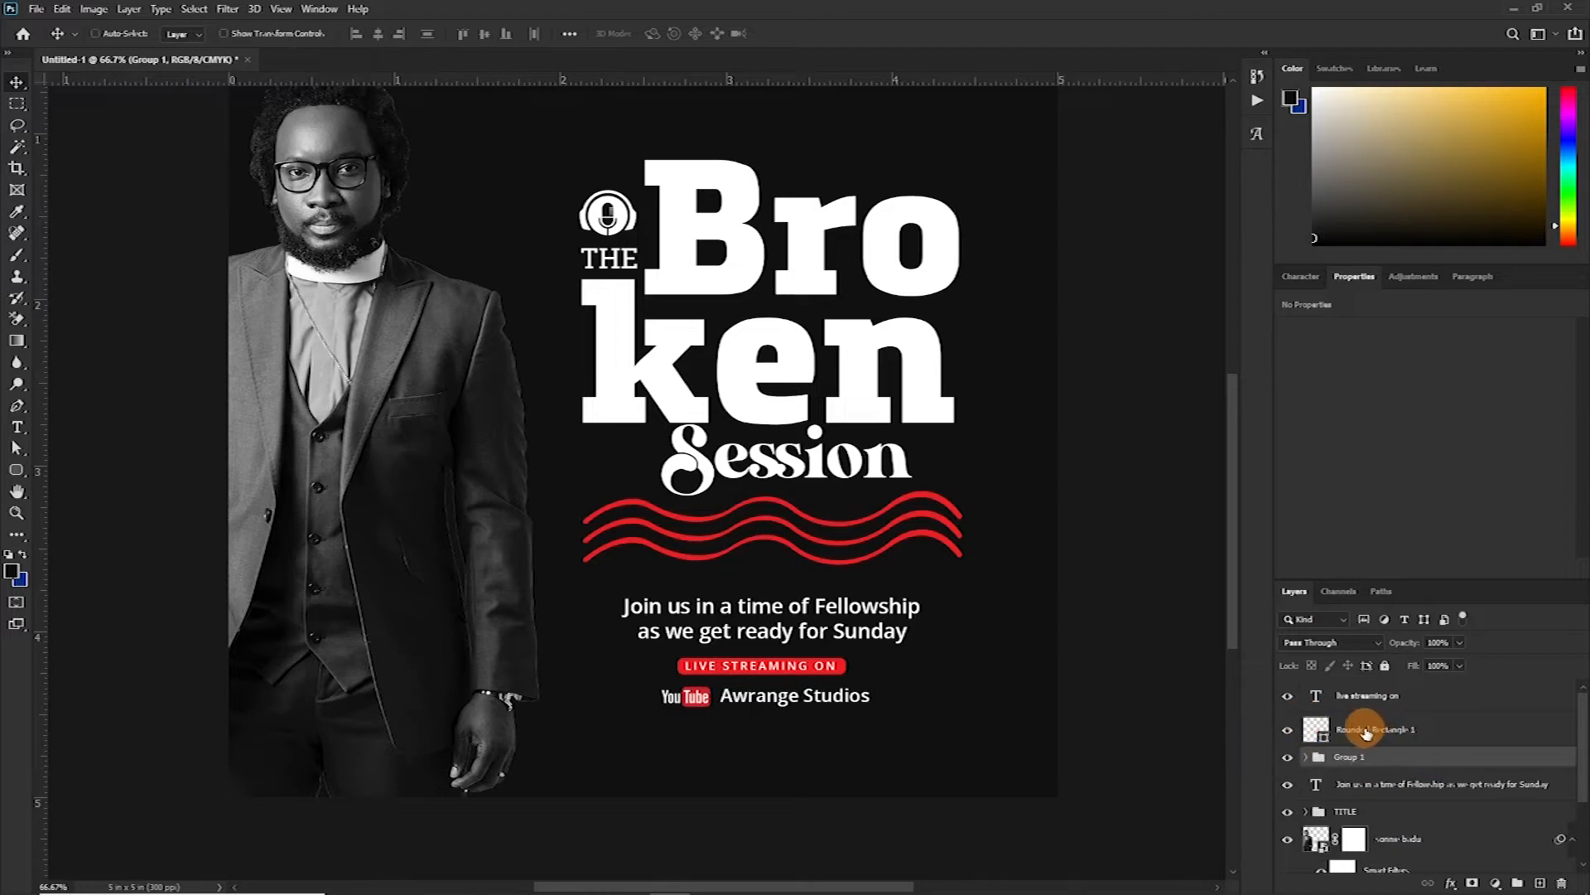
{"action": "left_click", "coordinate": [1367, 733], "text": "ctrl"}
{"action": "left_click", "coordinate": [1375, 702], "text": "ctrl"}
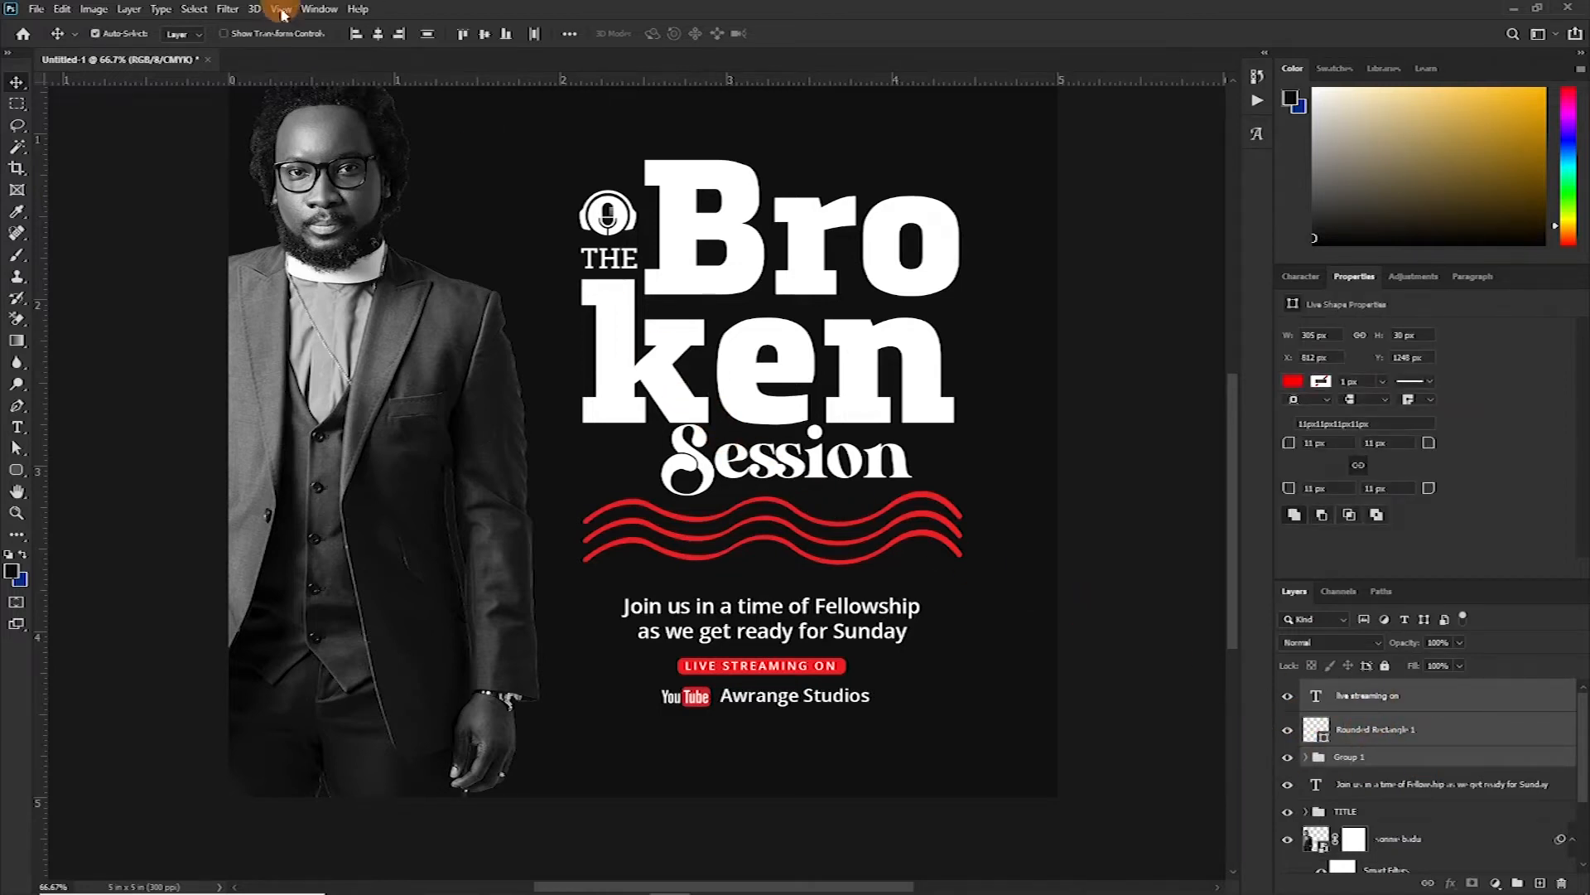
{"action": "left_click", "coordinate": [485, 35]}
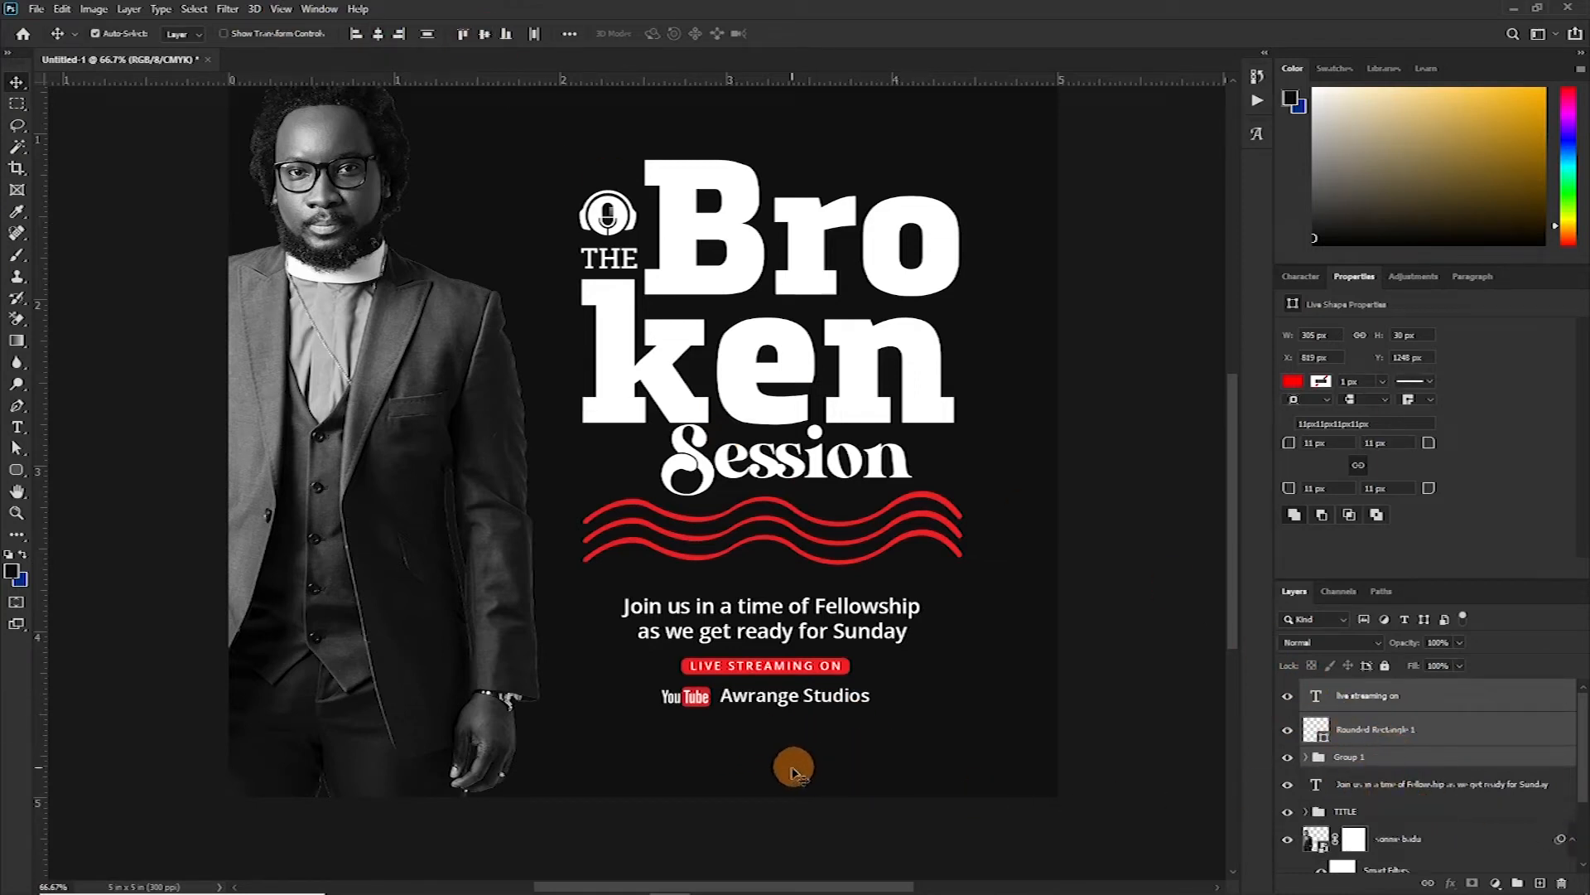
Step: Align the streaming badge and YouTube line horizontally with the TITLE group and fellowship text, and shift the badge and YouTube line slightly down
{"action": "left_click", "coordinate": [1377, 814], "text": "ctrl"}
{"action": "left_click", "coordinate": [1393, 794], "text": "ctrl"}
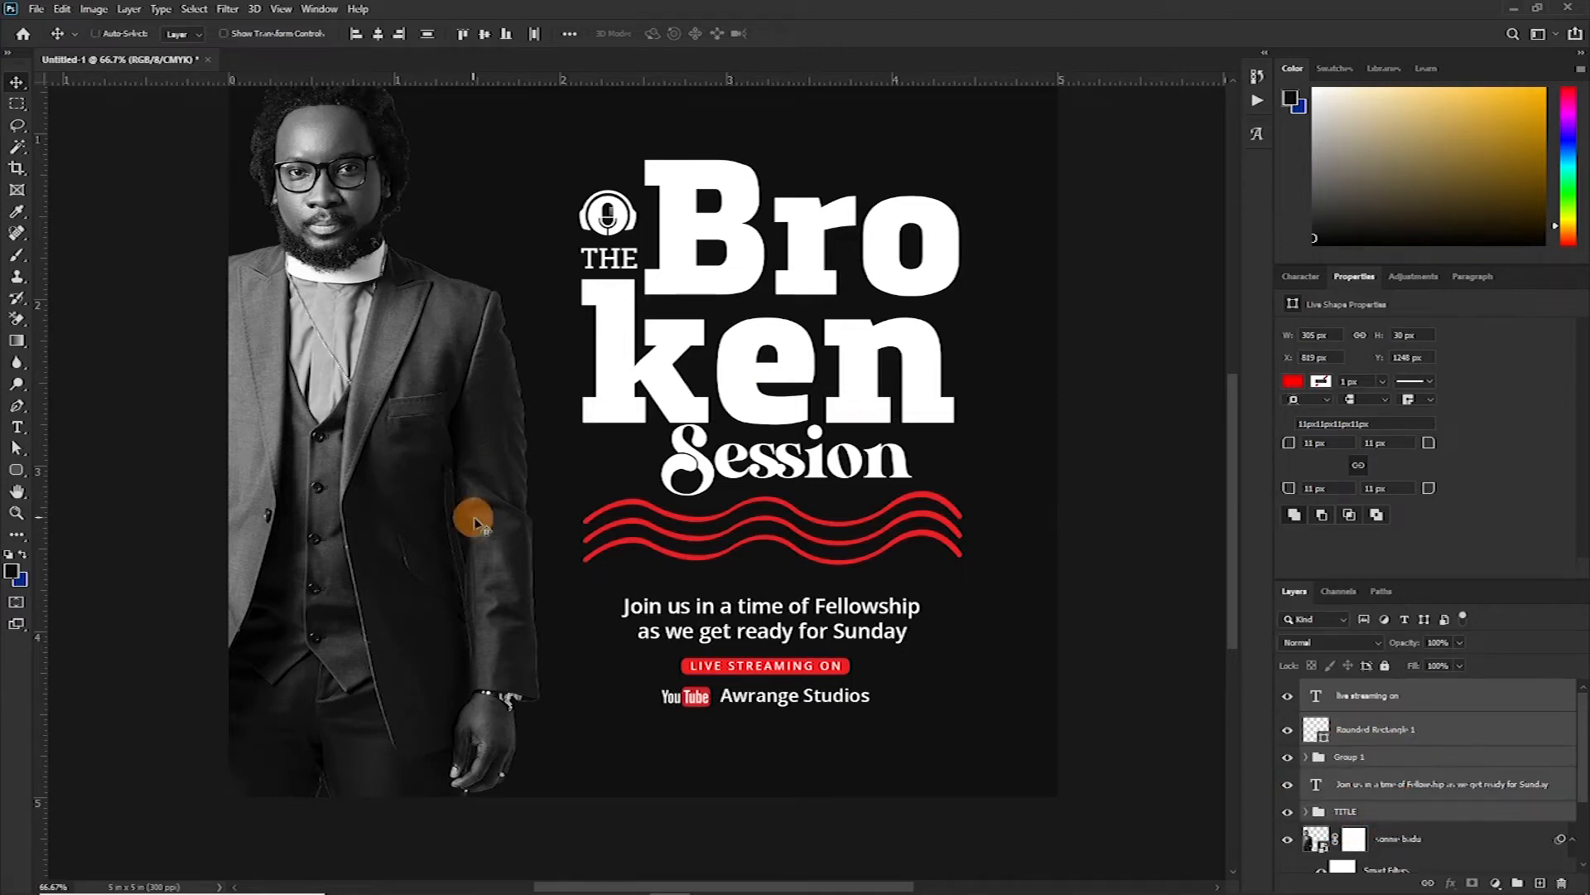
{"action": "left_click", "coordinate": [378, 35]}
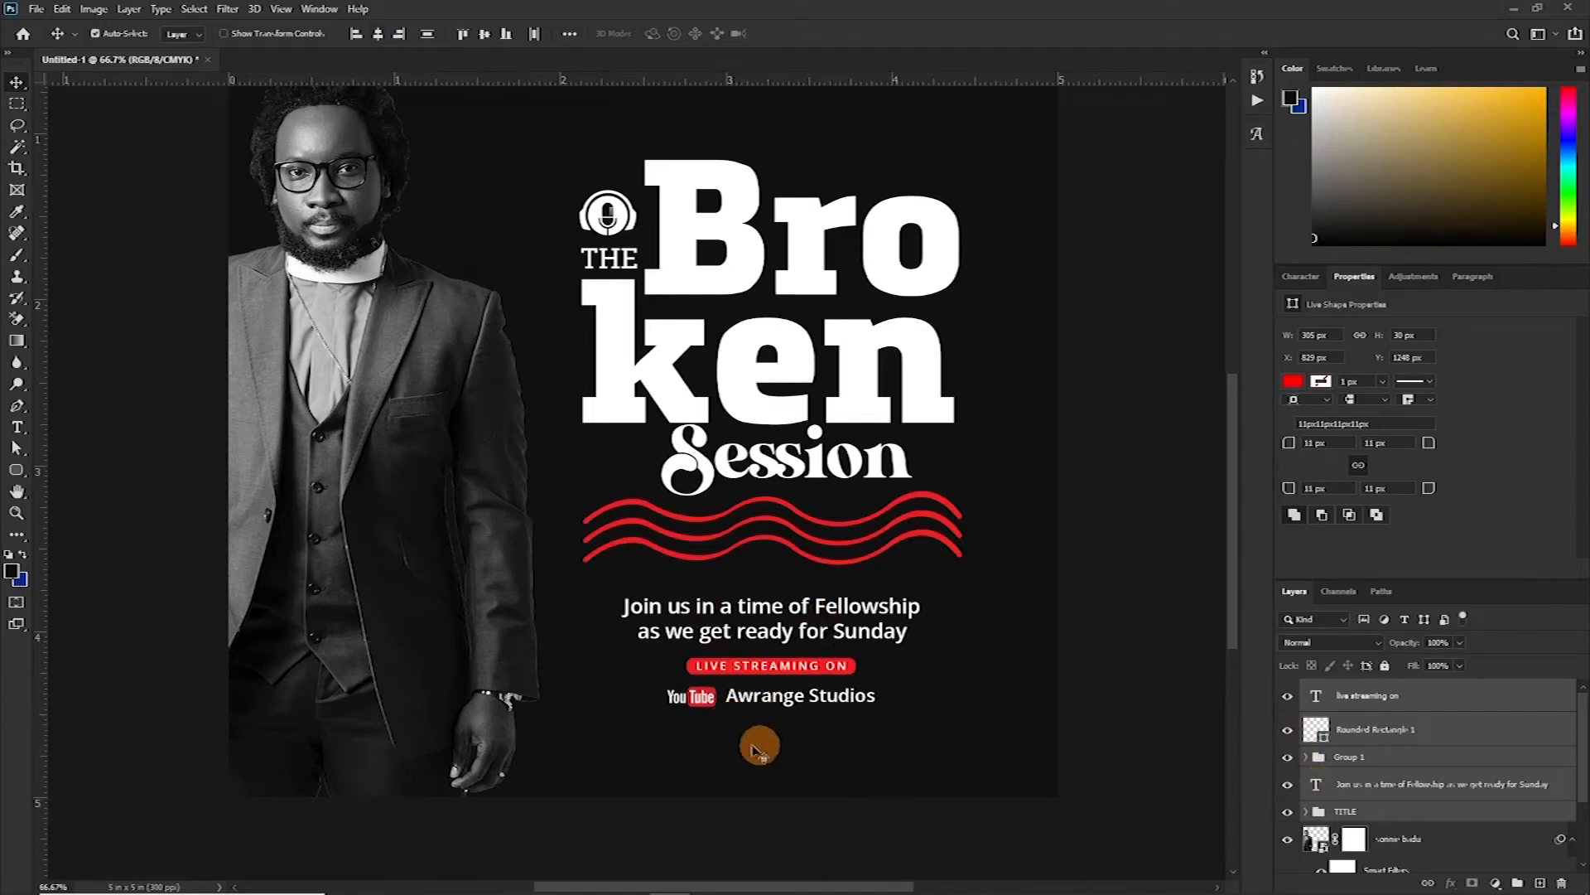
{"action": "left_click_drag", "start_coordinate": [727, 742], "coordinate": [805, 652]}
{"action": "left_click_drag", "start_coordinate": [672, 730], "coordinate": [837, 670]}
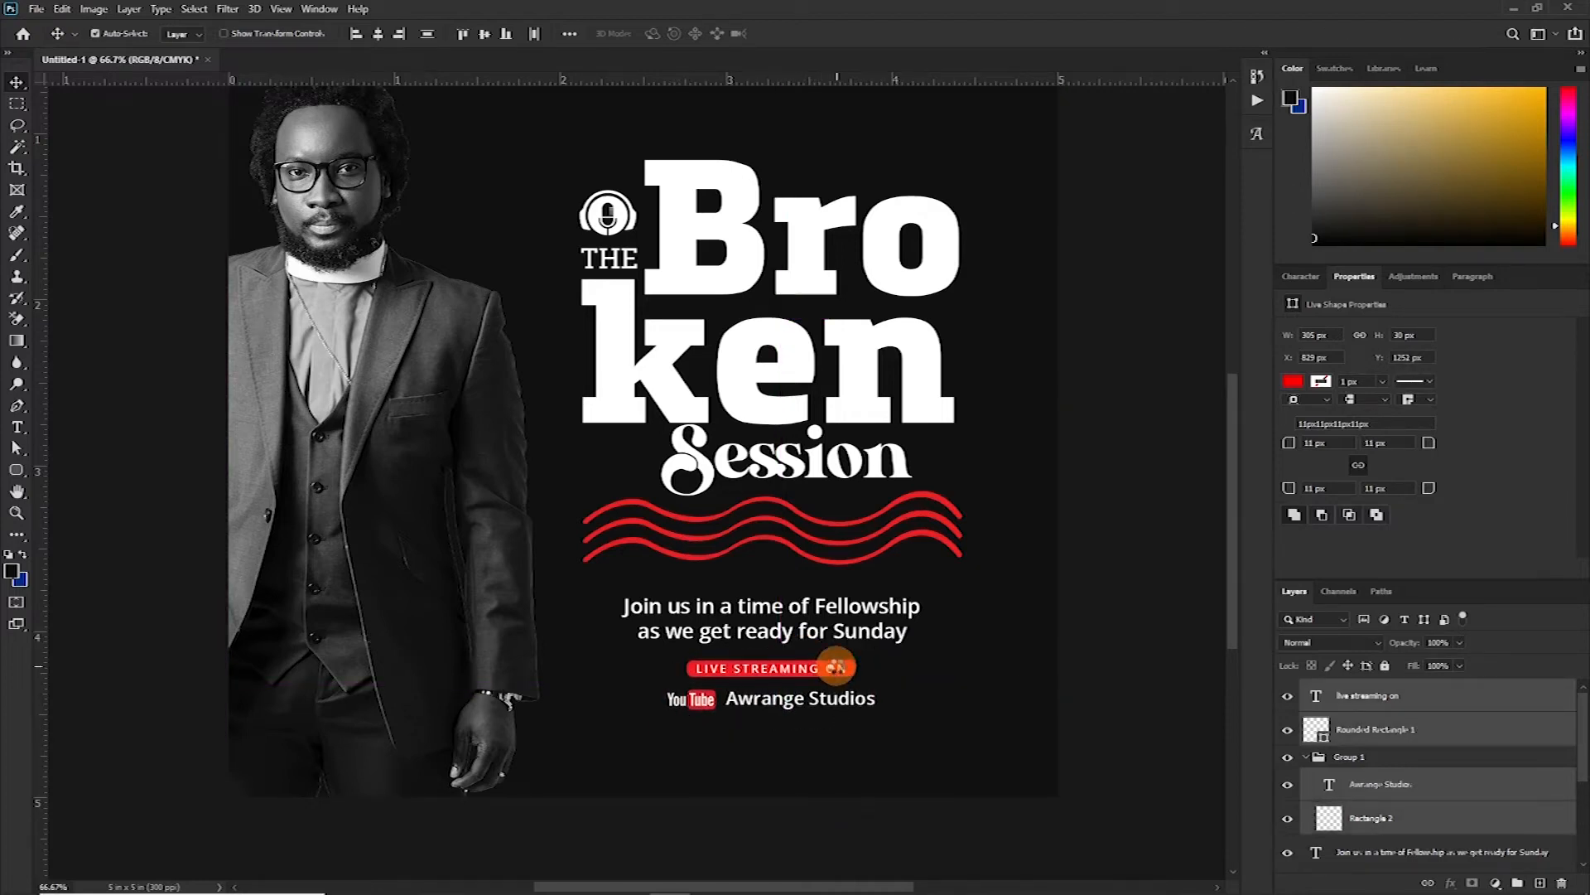
Step: Nudge the streaming badge and YouTube line slightly further down, and keep them together in a group named youtube
{"action": "key", "text": "Down"}
{"action": "key", "text": "Down"}
{"action": "key", "text": "Down"}
{"action": "key", "text": "Down"}
{"action": "key", "text": "Down"}
{"action": "key", "text": "Down"}
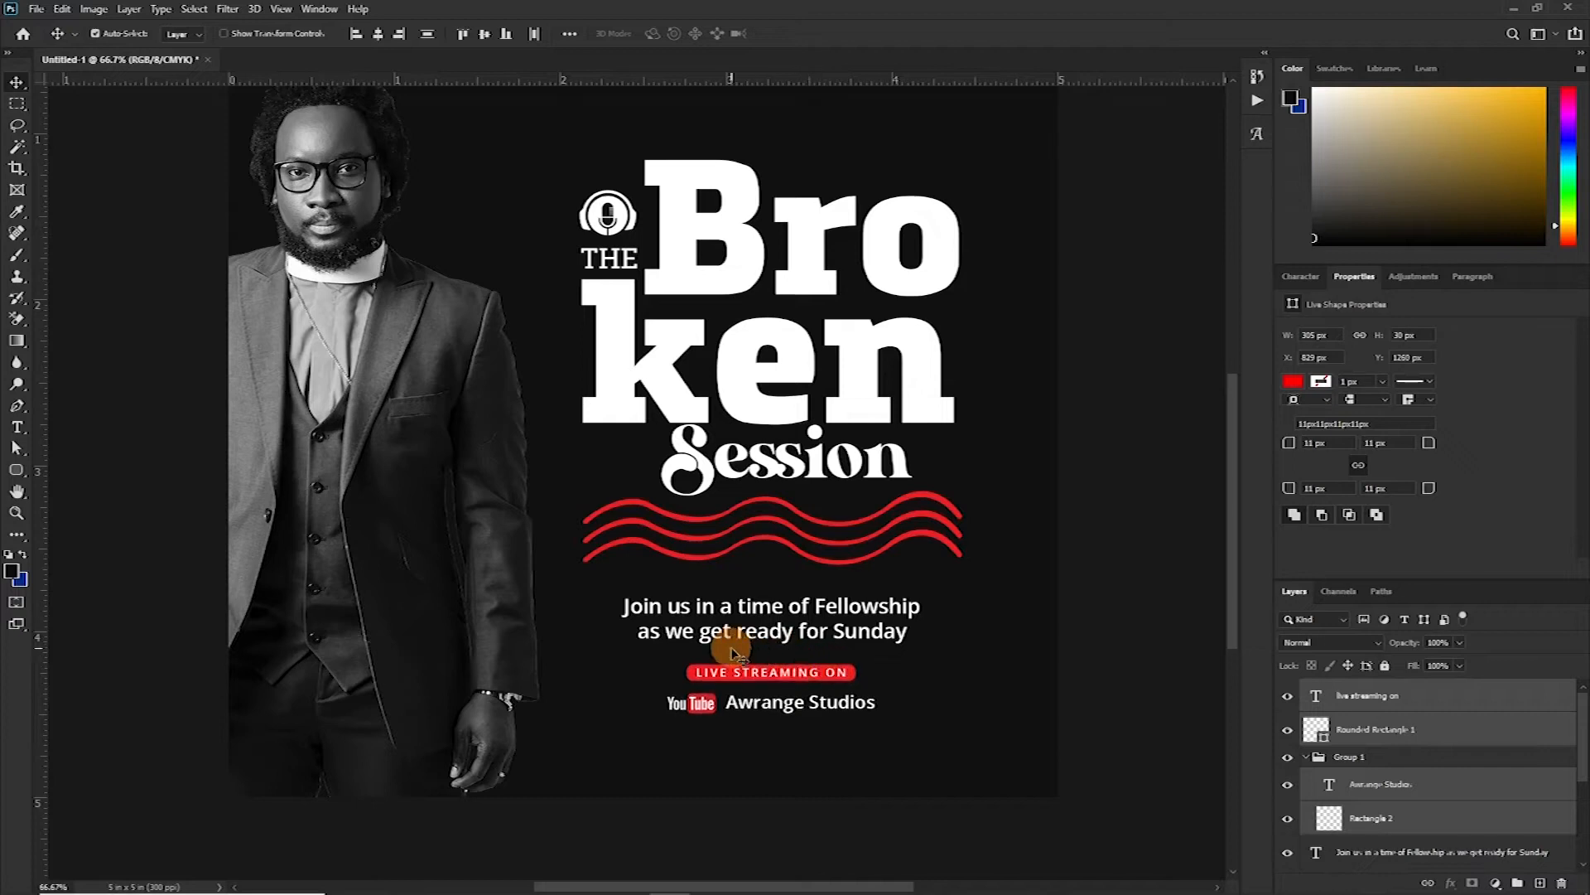
{"action": "scroll", "coordinate": [894, 663], "scroll_direction": "up", "scroll_amount": 3}
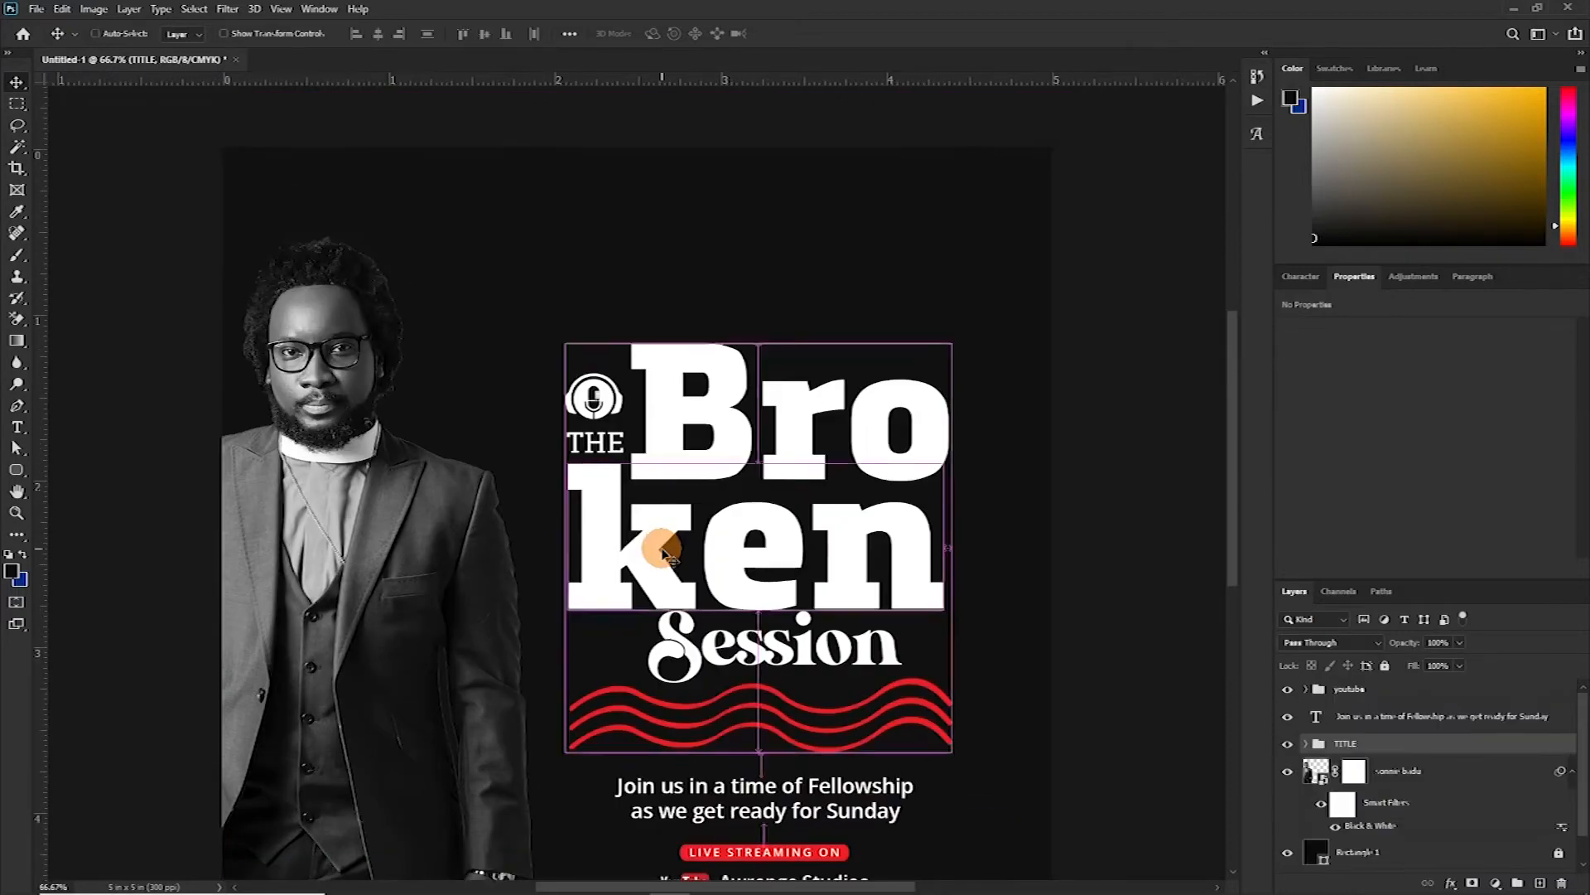
Step: Draw a circle about 229 px wide above the title and fill it with the streaming badge's red (ff0000)
{"action": "left_click_drag", "start_coordinate": [662, 547], "coordinate": [662, 547]}
{"action": "left_click", "coordinate": [17, 469]}
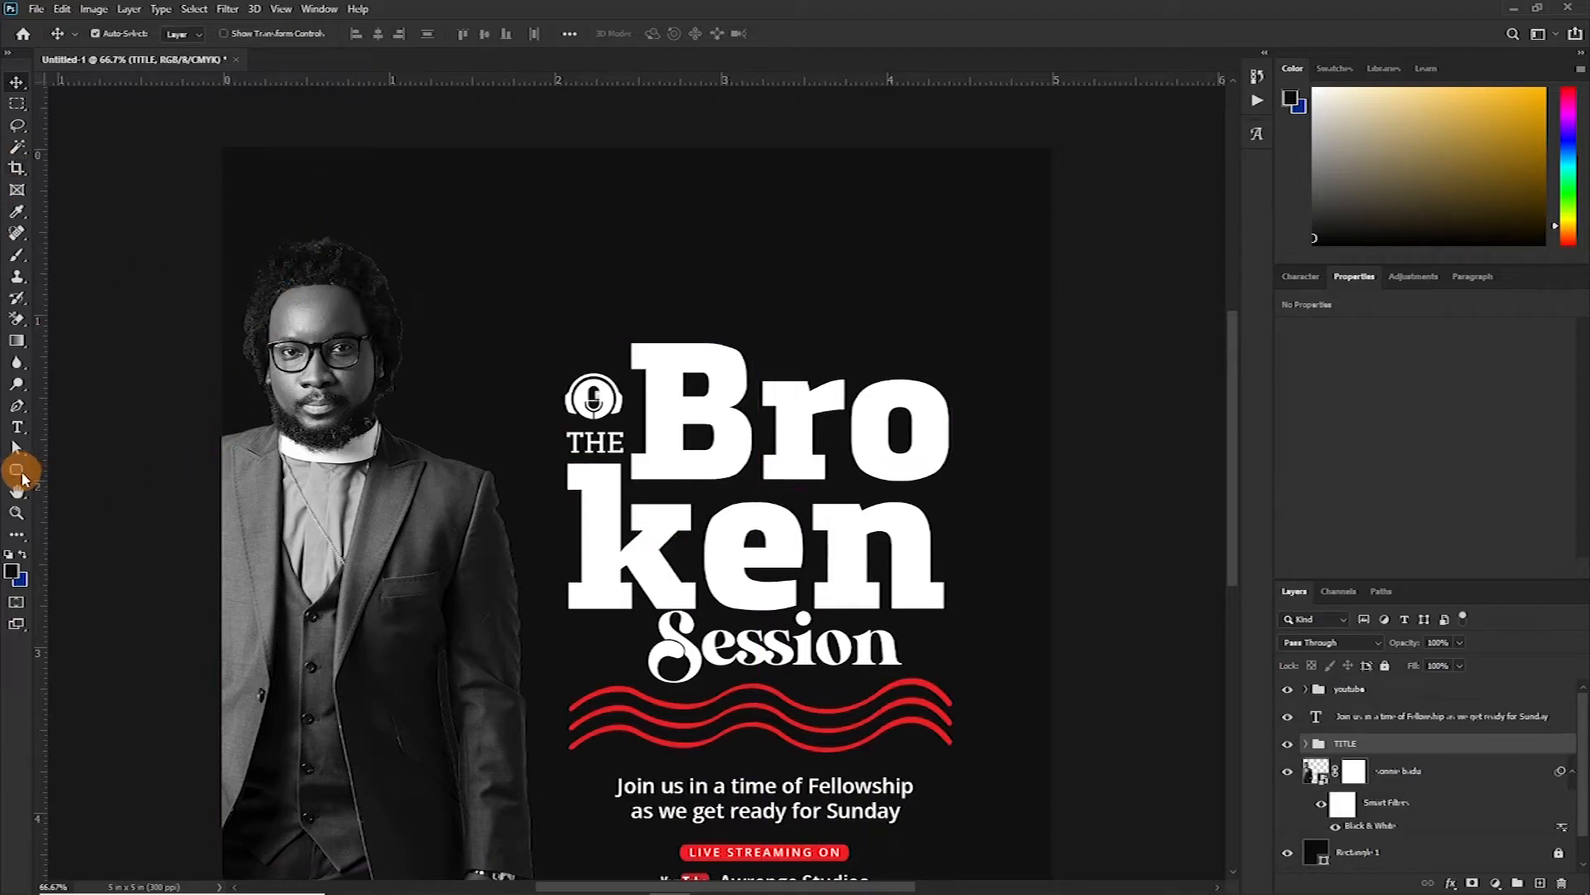
{"action": "left_click", "coordinate": [75, 511]}
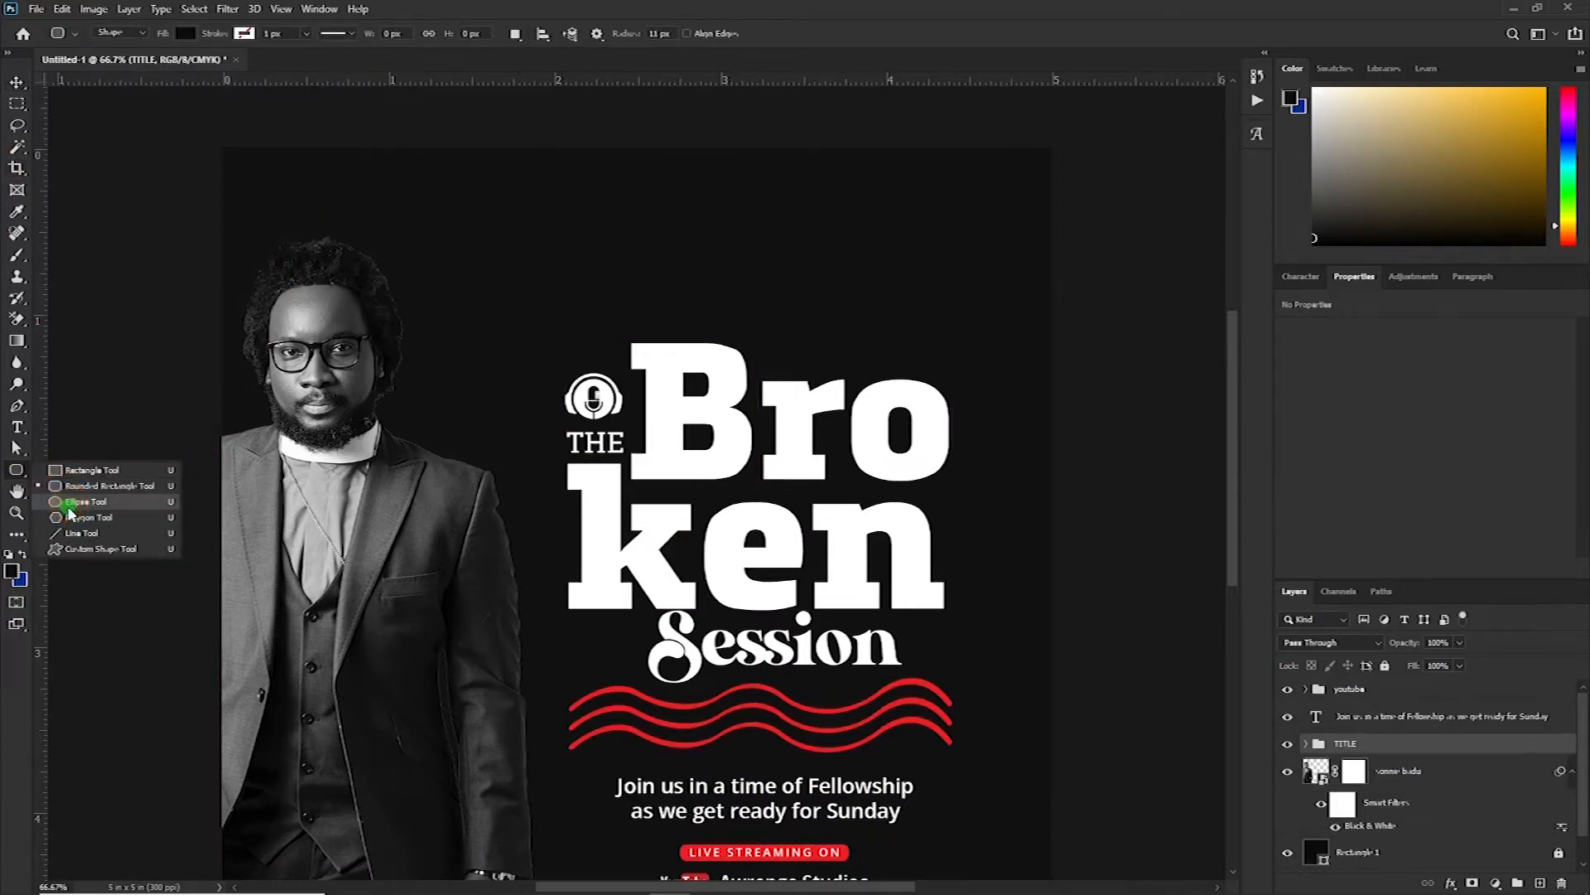
{"action": "left_click", "coordinate": [265, 320]}
{"action": "left_click_drag", "start_coordinate": [675, 255], "coordinate": [736, 337]}
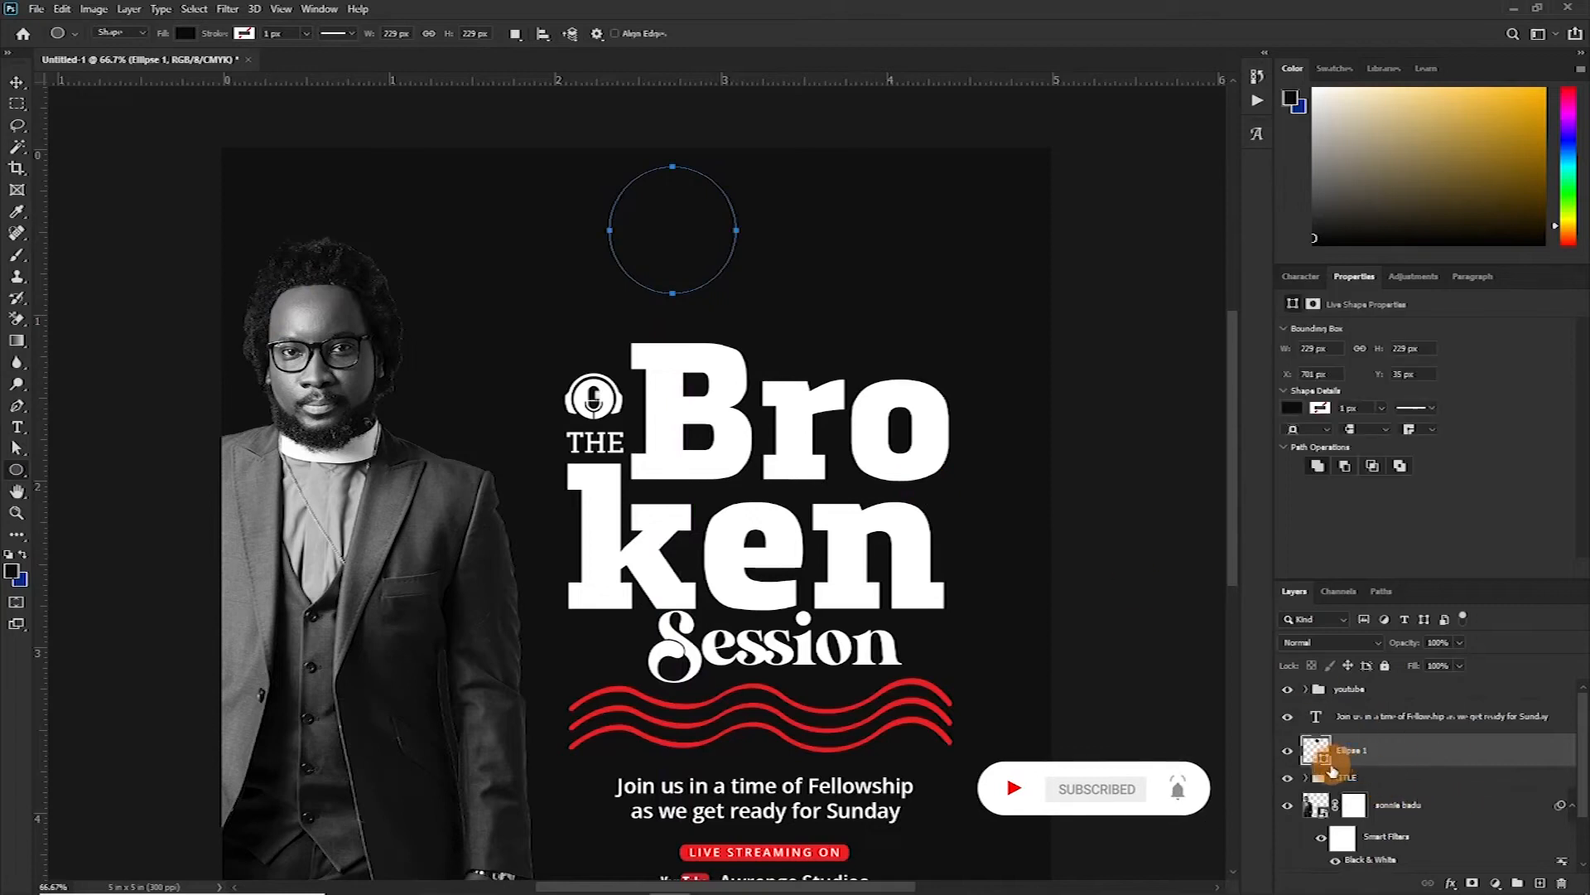
{"action": "left_click", "coordinate": [843, 851]}
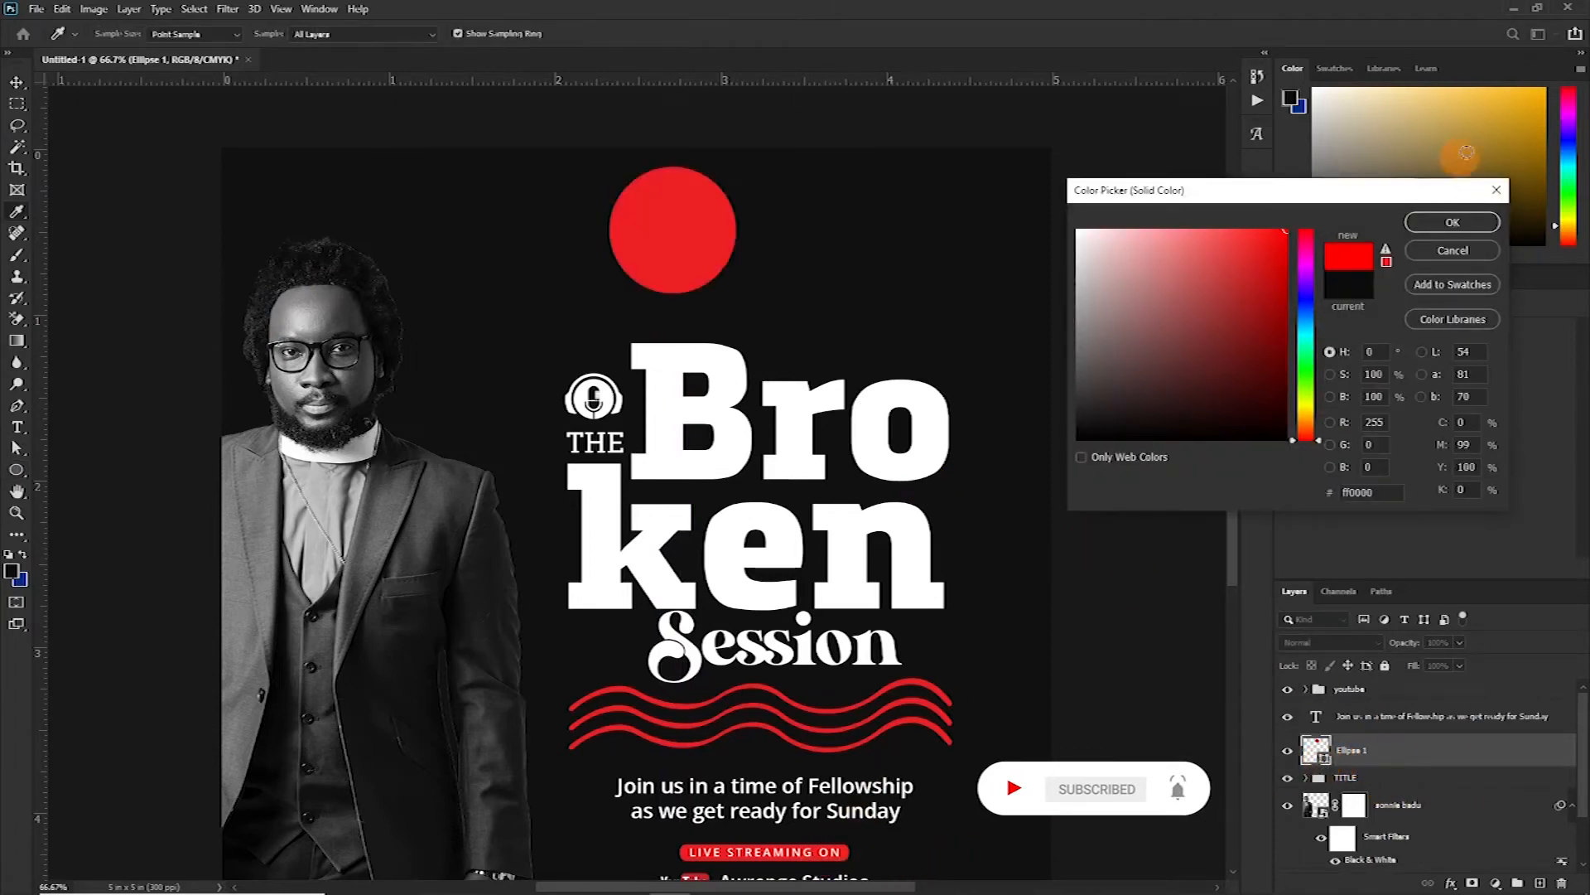
{"action": "left_click", "coordinate": [1455, 221]}
Step: Scale the red circle down to about 177 px and place a duplicate directly to its right
{"action": "key", "text": "v"}
{"action": "key", "text": "ctrl+t"}
{"action": "left_click_drag", "start_coordinate": [610, 293], "coordinate": [638, 264]}
{"action": "key", "text": "Return"}
{"action": "left_click_drag", "start_coordinate": [676, 224], "coordinate": [701, 234]}
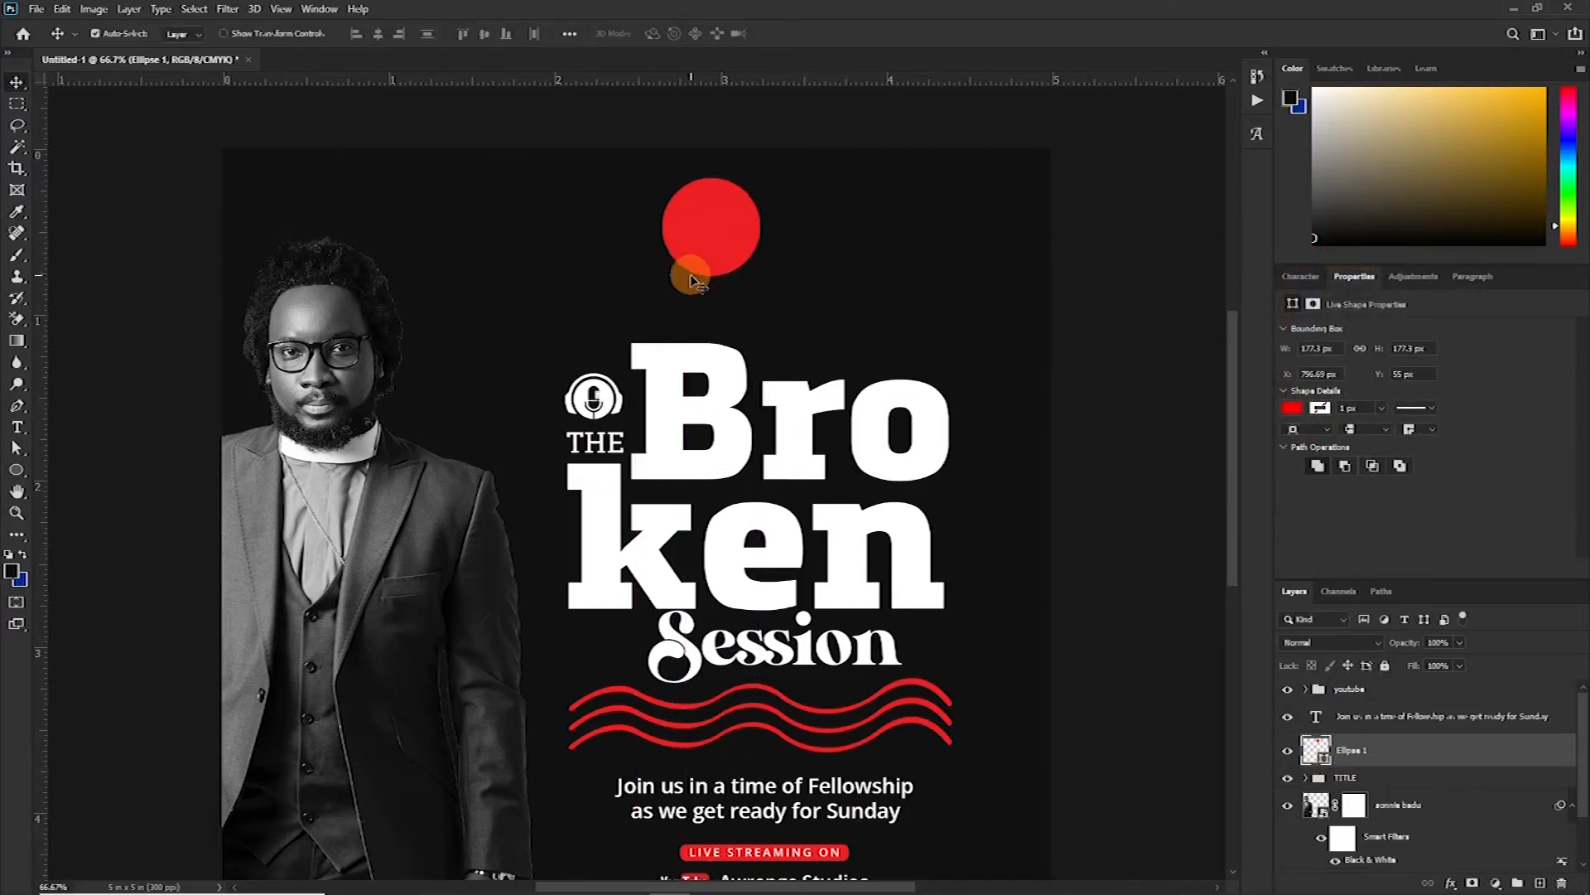
{"action": "key", "text": "ctrl"}
{"action": "left_click_drag", "start_coordinate": [693, 239], "coordinate": [784, 242]}
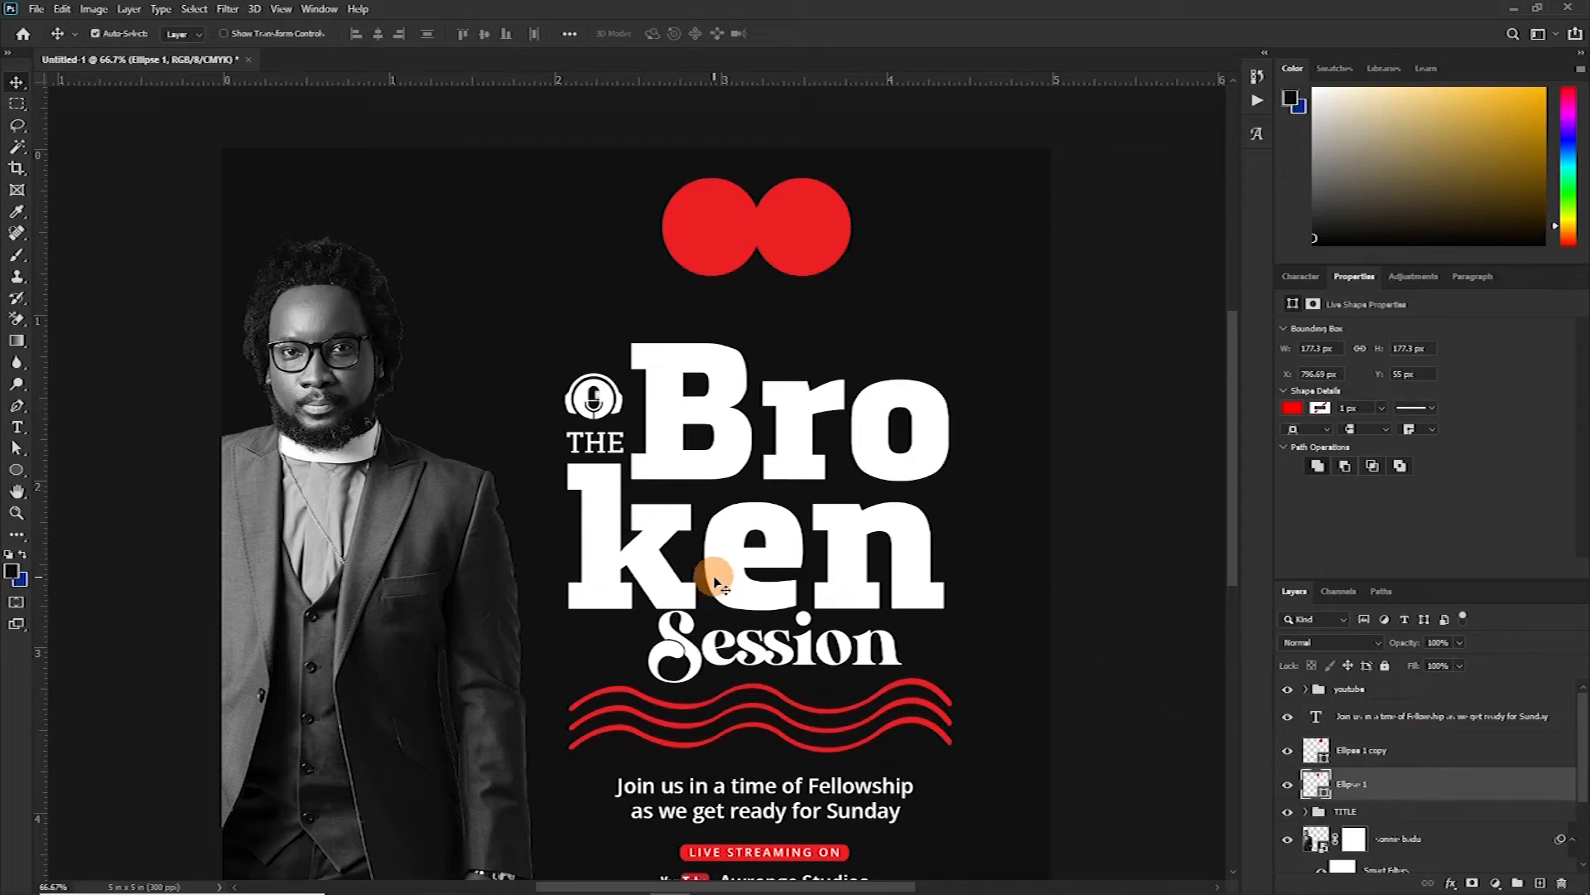
Step: Remove the fill from the original circle and give it a red stroke of about 7.41 px
{"action": "key", "text": "u"}
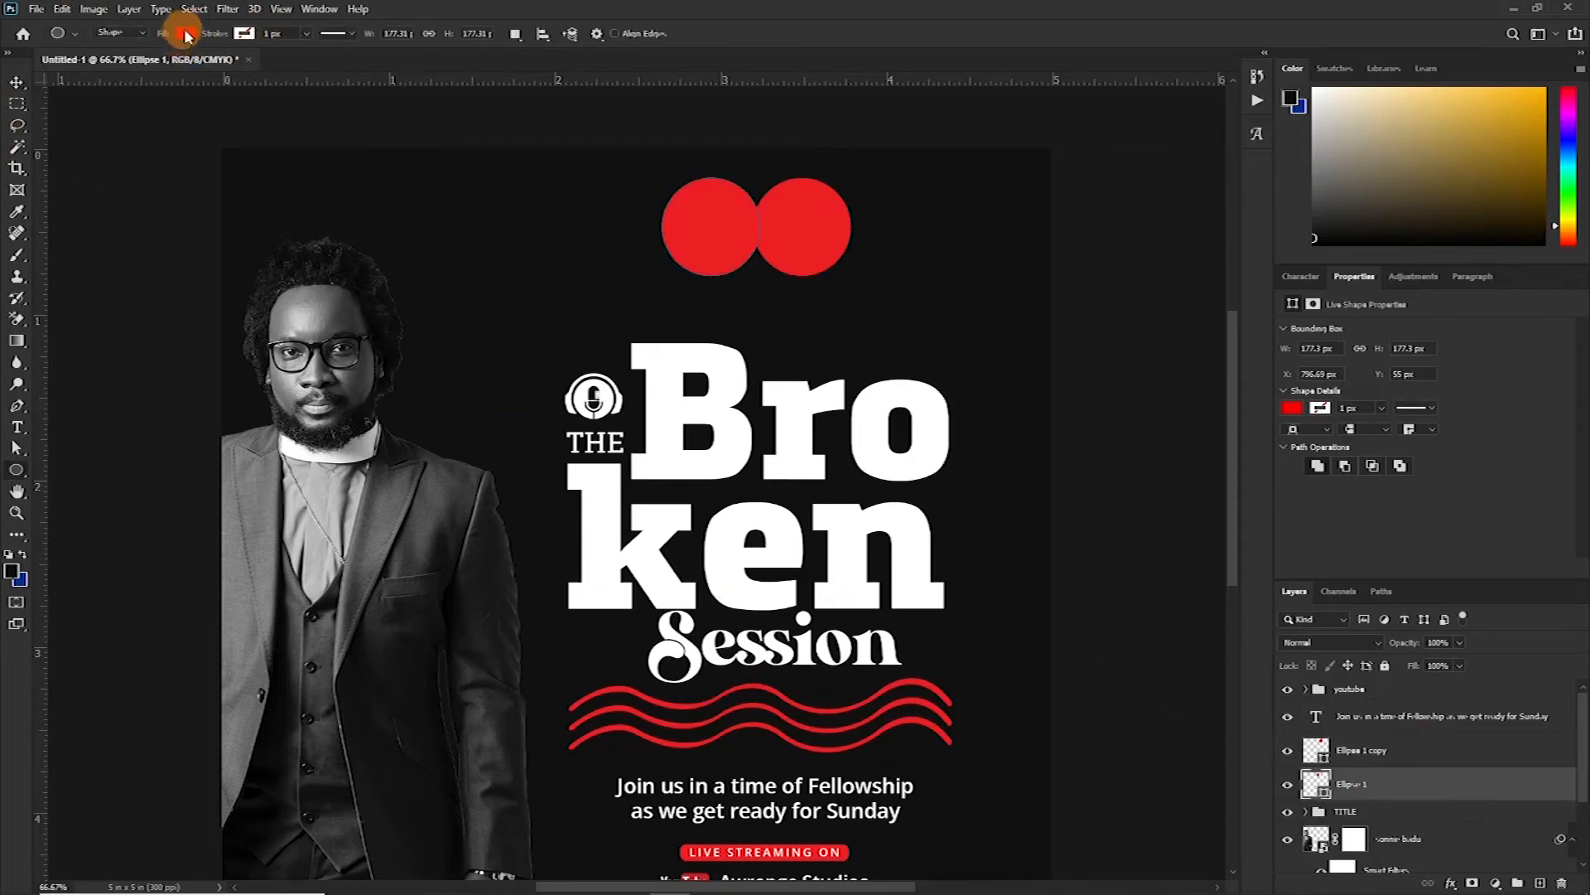
{"action": "left_click", "coordinate": [186, 35]}
{"action": "left_click", "coordinate": [89, 73]}
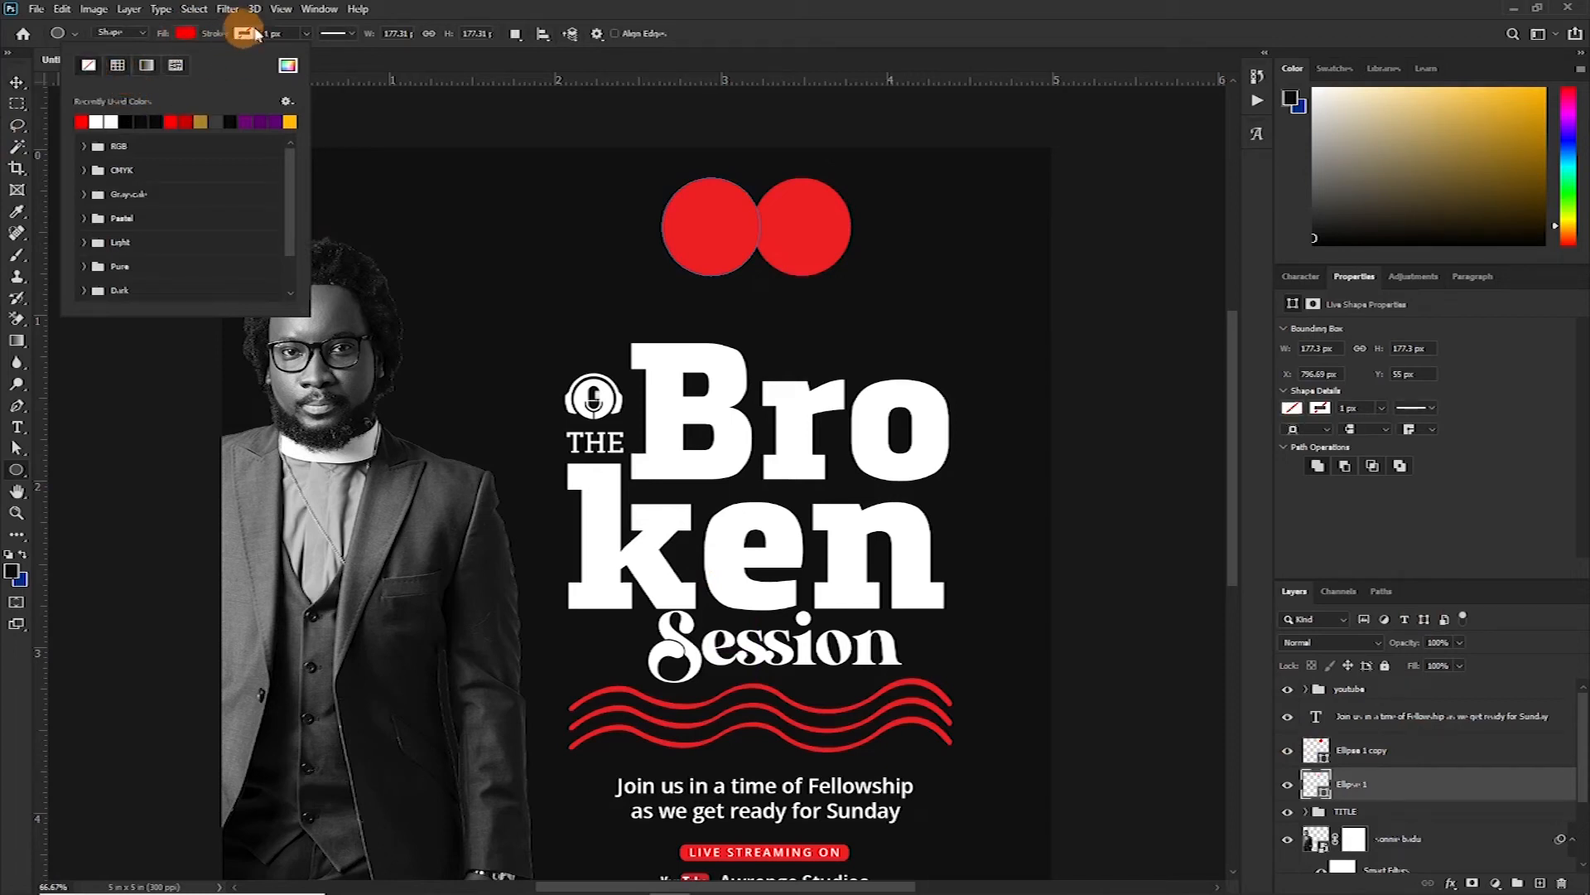
{"action": "left_click", "coordinate": [243, 33]}
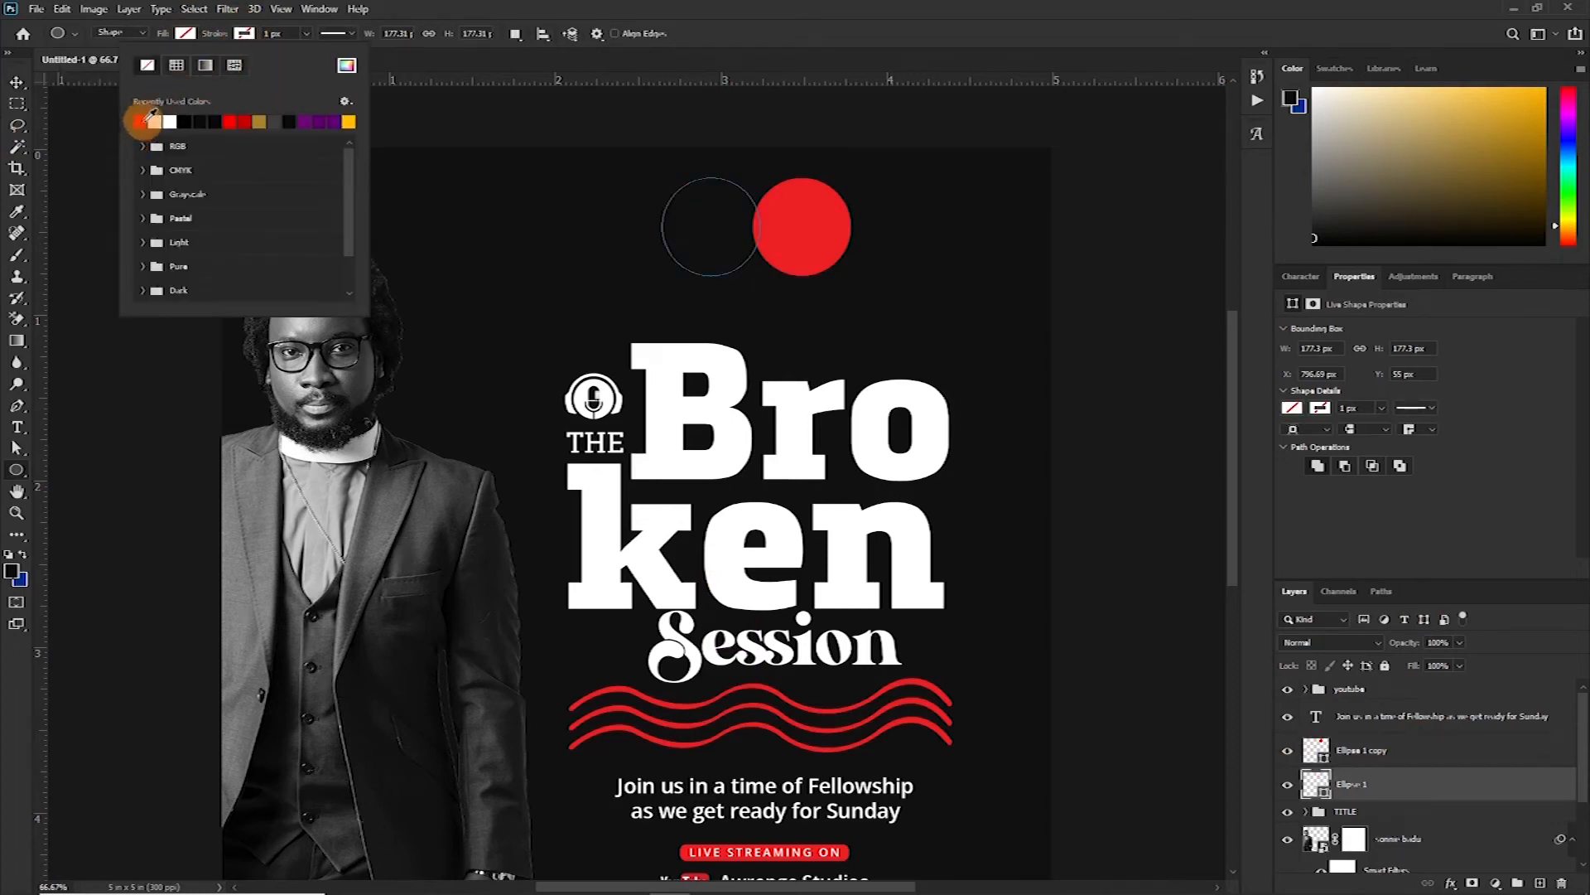
{"action": "left_click", "coordinate": [145, 120]}
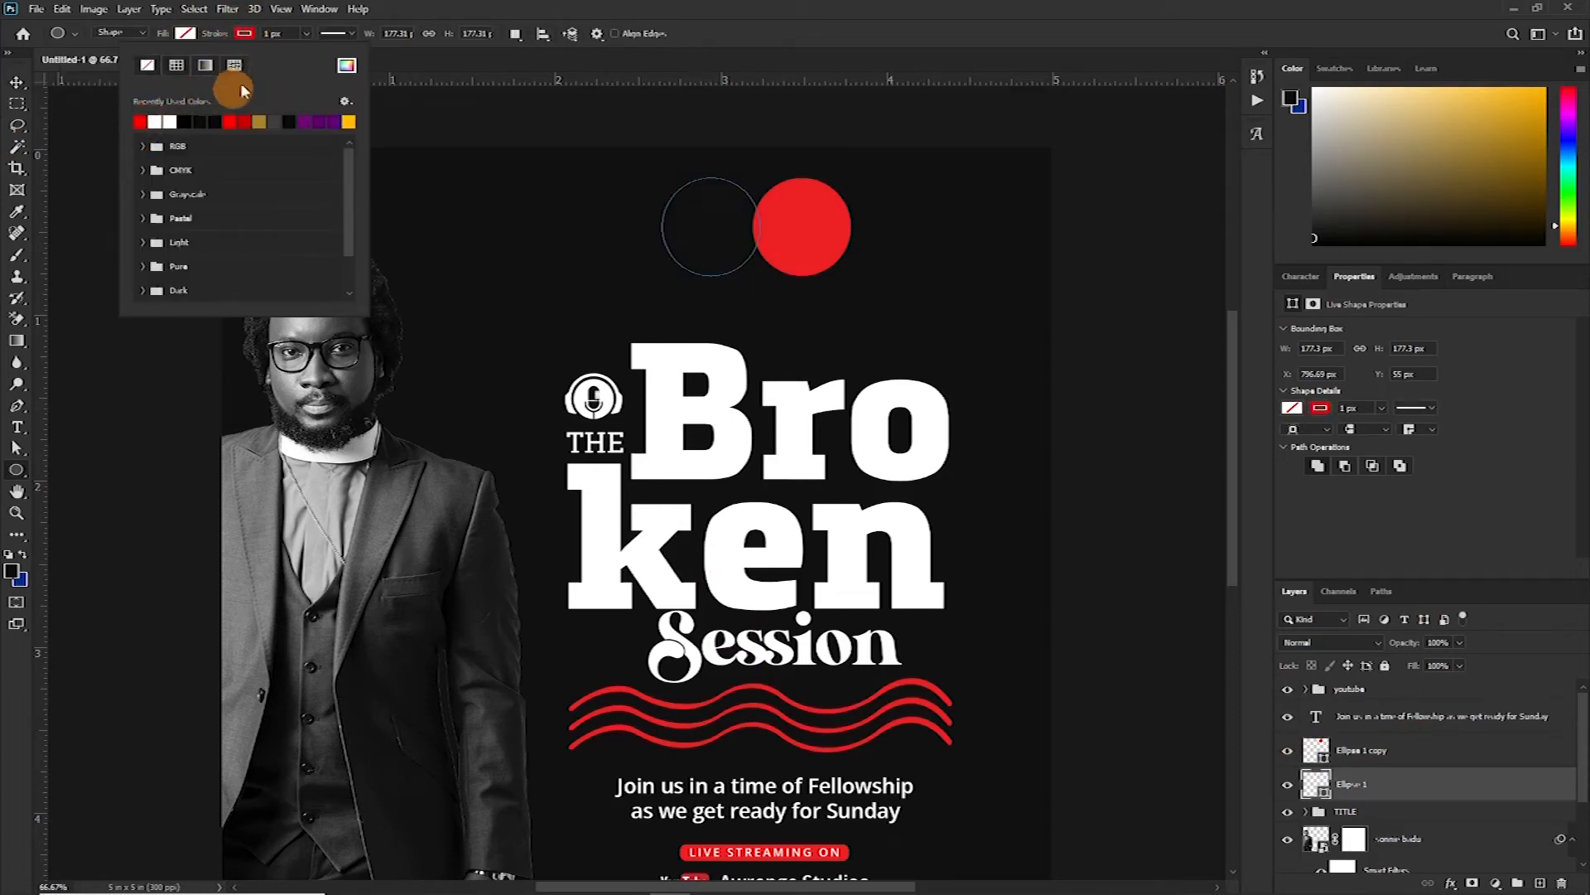
{"action": "left_click", "coordinate": [306, 33]}
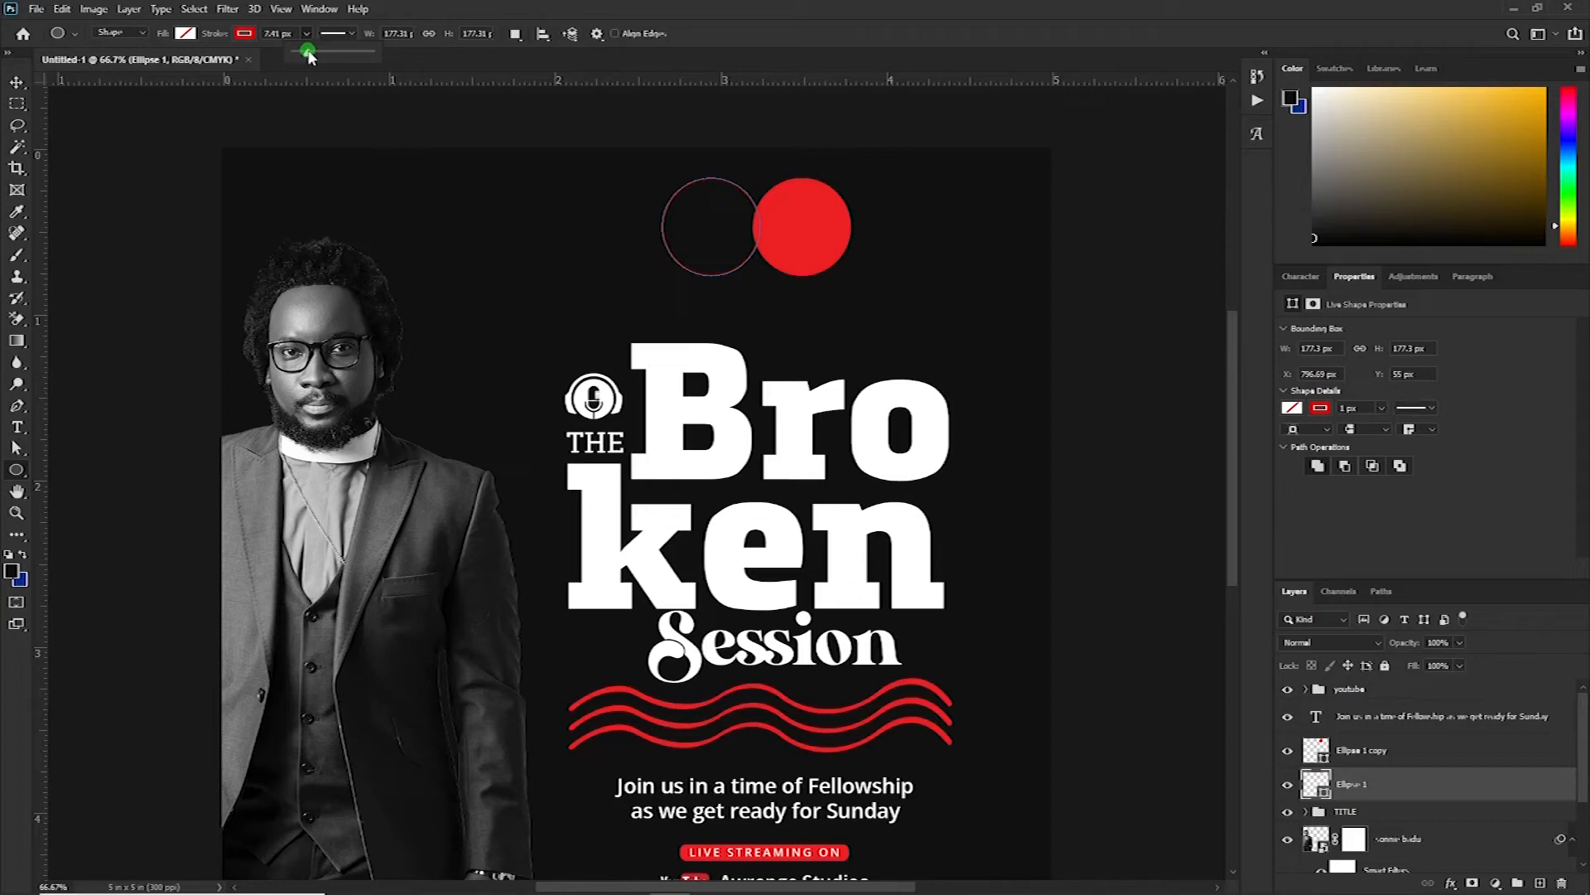
{"action": "left_click", "coordinate": [17, 80]}
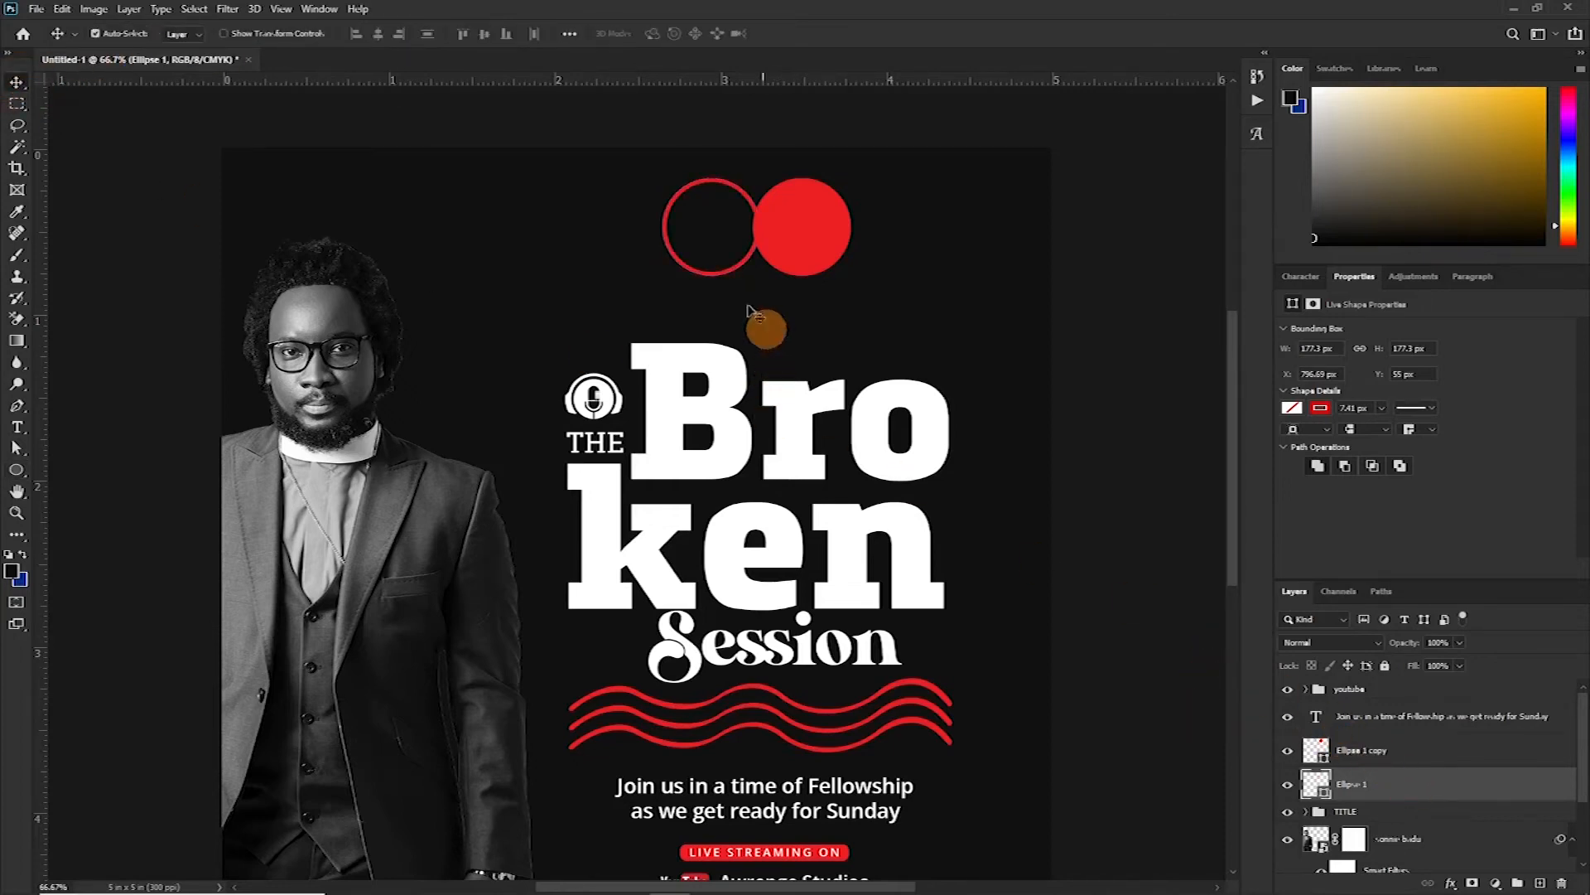
Step: Place the filled circle on the other side of the outlined one and reposition the pair above the title
{"action": "left_click", "coordinate": [807, 251]}
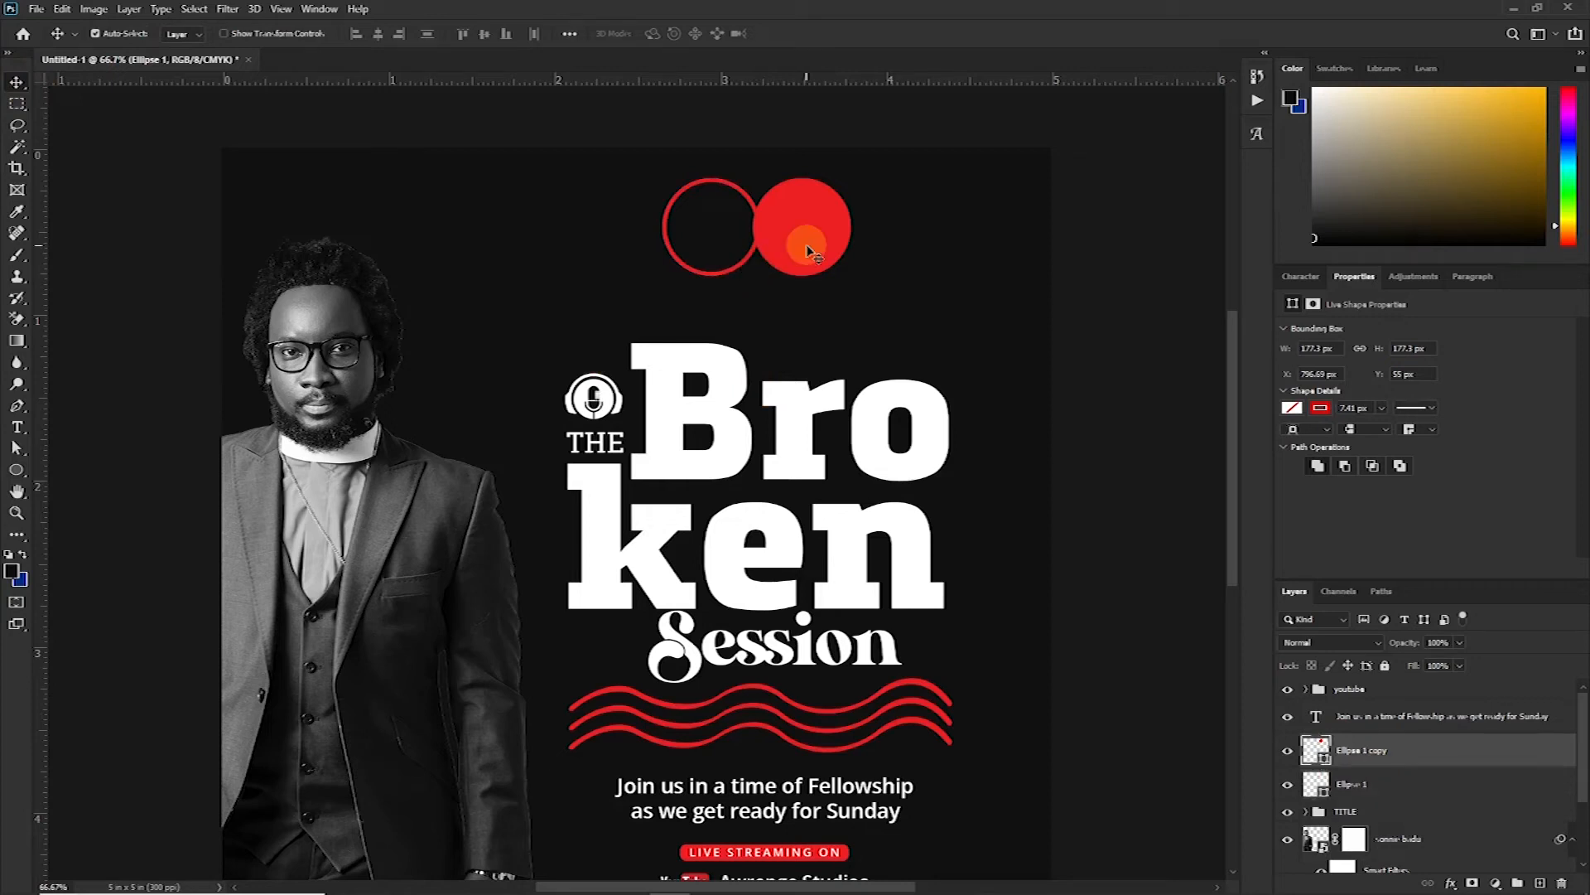
{"action": "left_click_drag", "start_coordinate": [807, 251], "coordinate": [621, 248]}
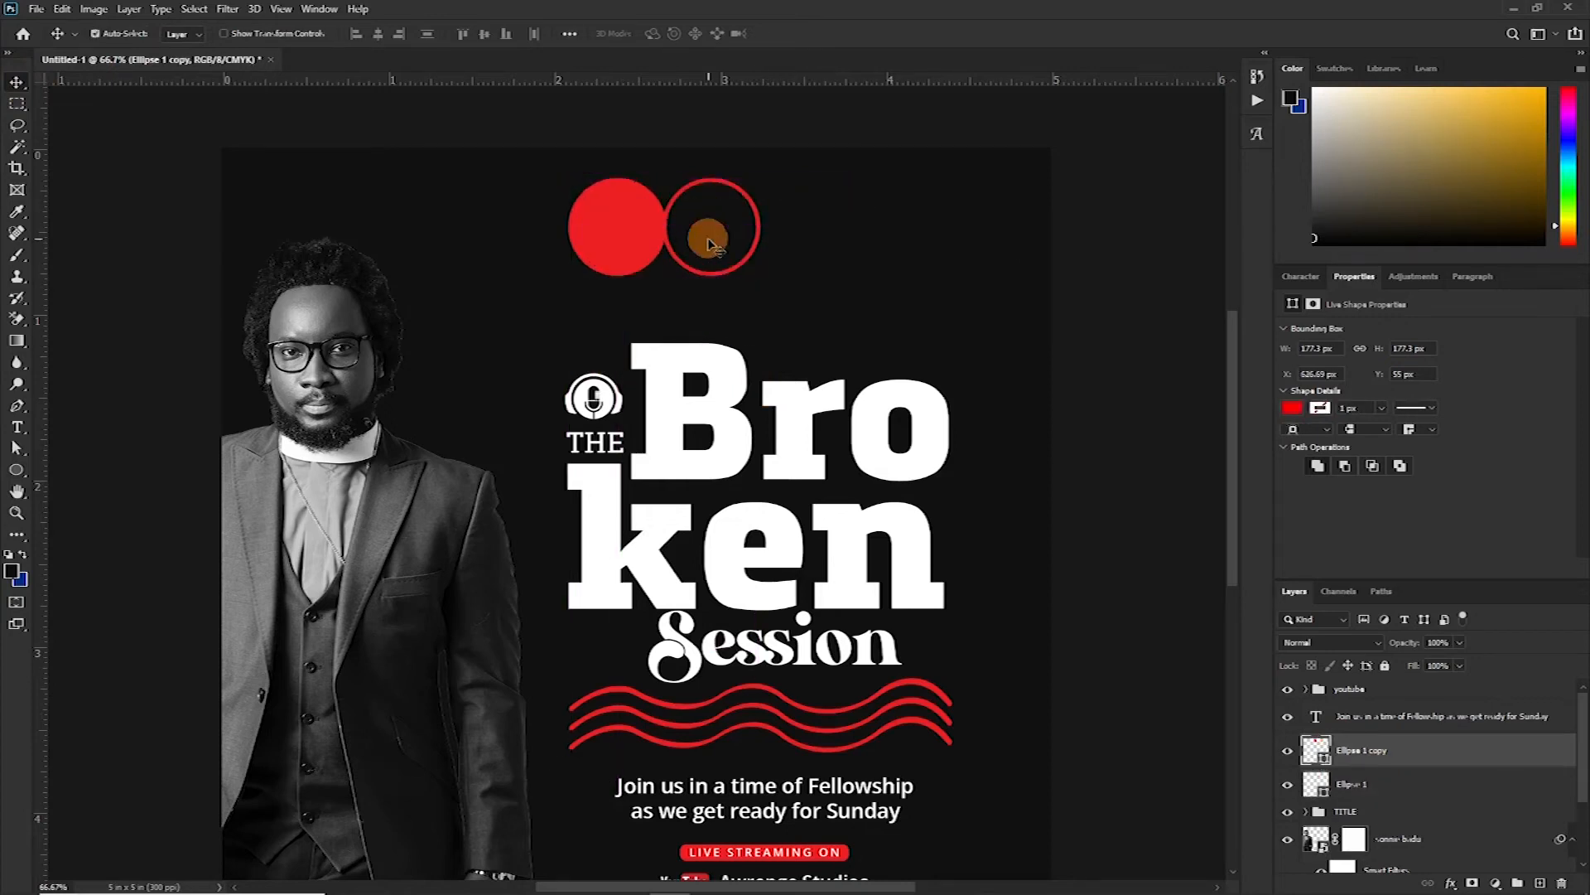
{"action": "left_click_drag", "start_coordinate": [807, 222], "coordinate": [530, 255]}
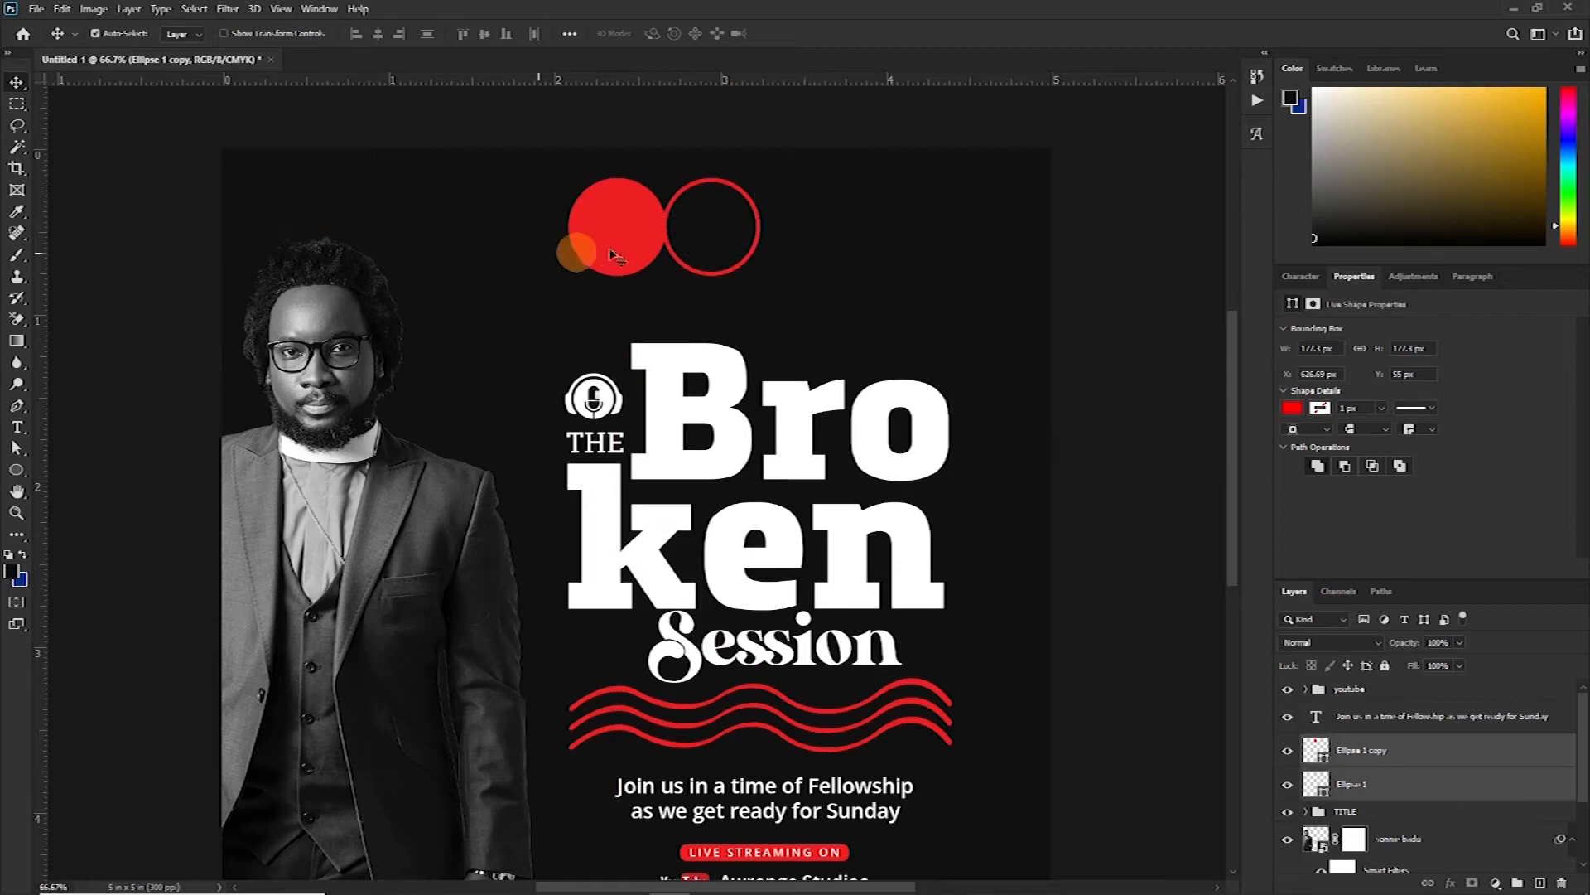
{"action": "left_click_drag", "start_coordinate": [644, 249], "coordinate": [684, 259]}
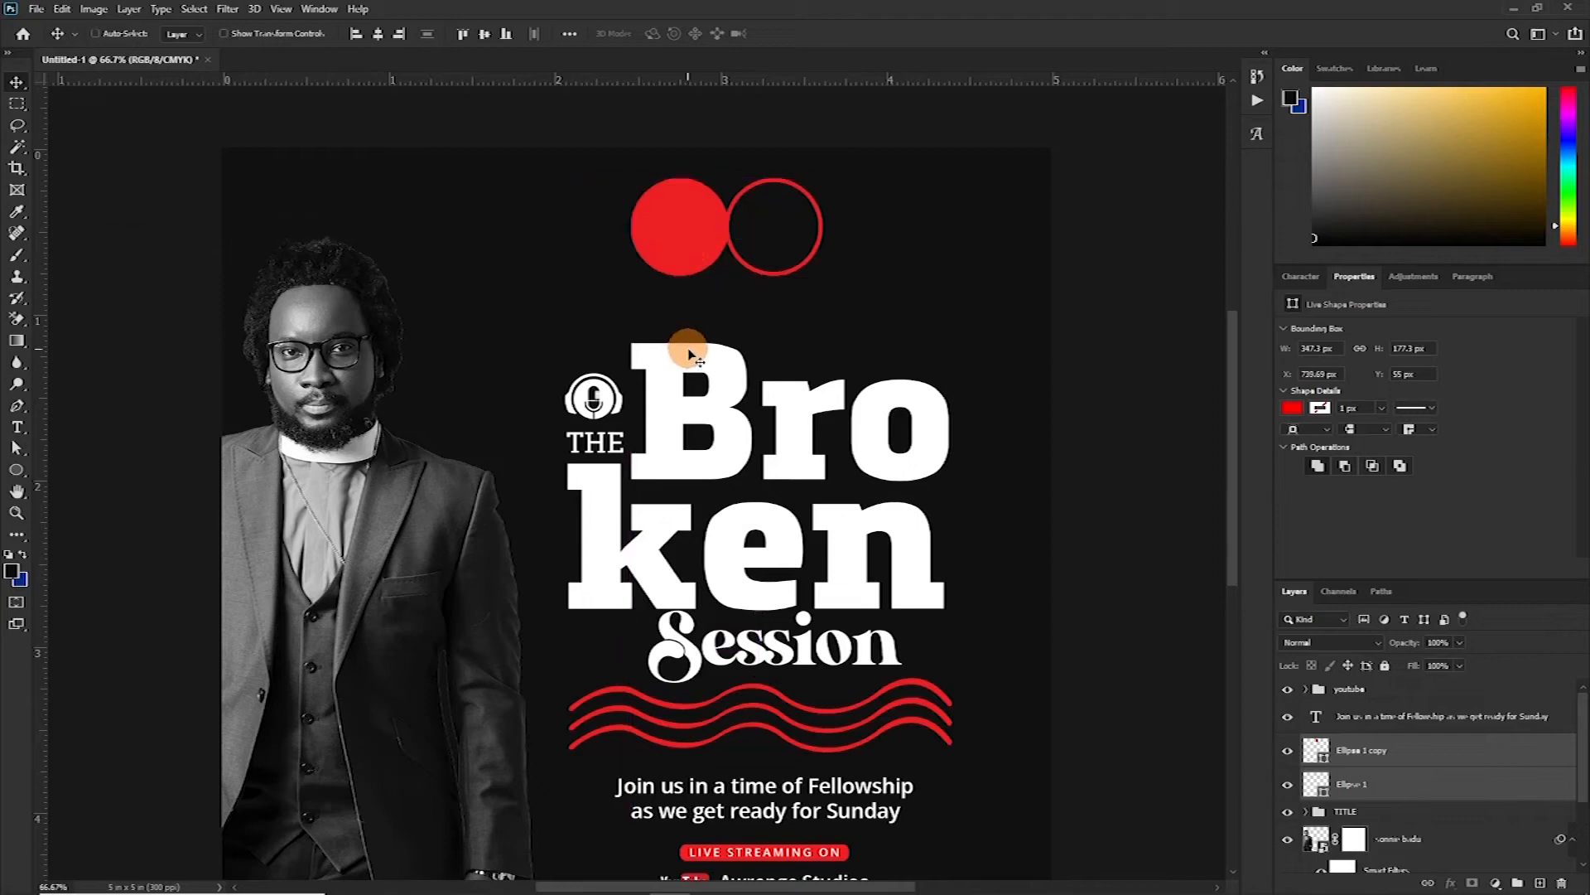
{"action": "left_click", "coordinate": [484, 34]}
Step: Add the two-line text "nov. 26th" in Open Sans Extrabold all caps, scaled and placed inside the filled circle
{"action": "key", "text": "t"}
{"action": "left_click", "coordinate": [533, 181]}
{"action": "type", "text": "O"}
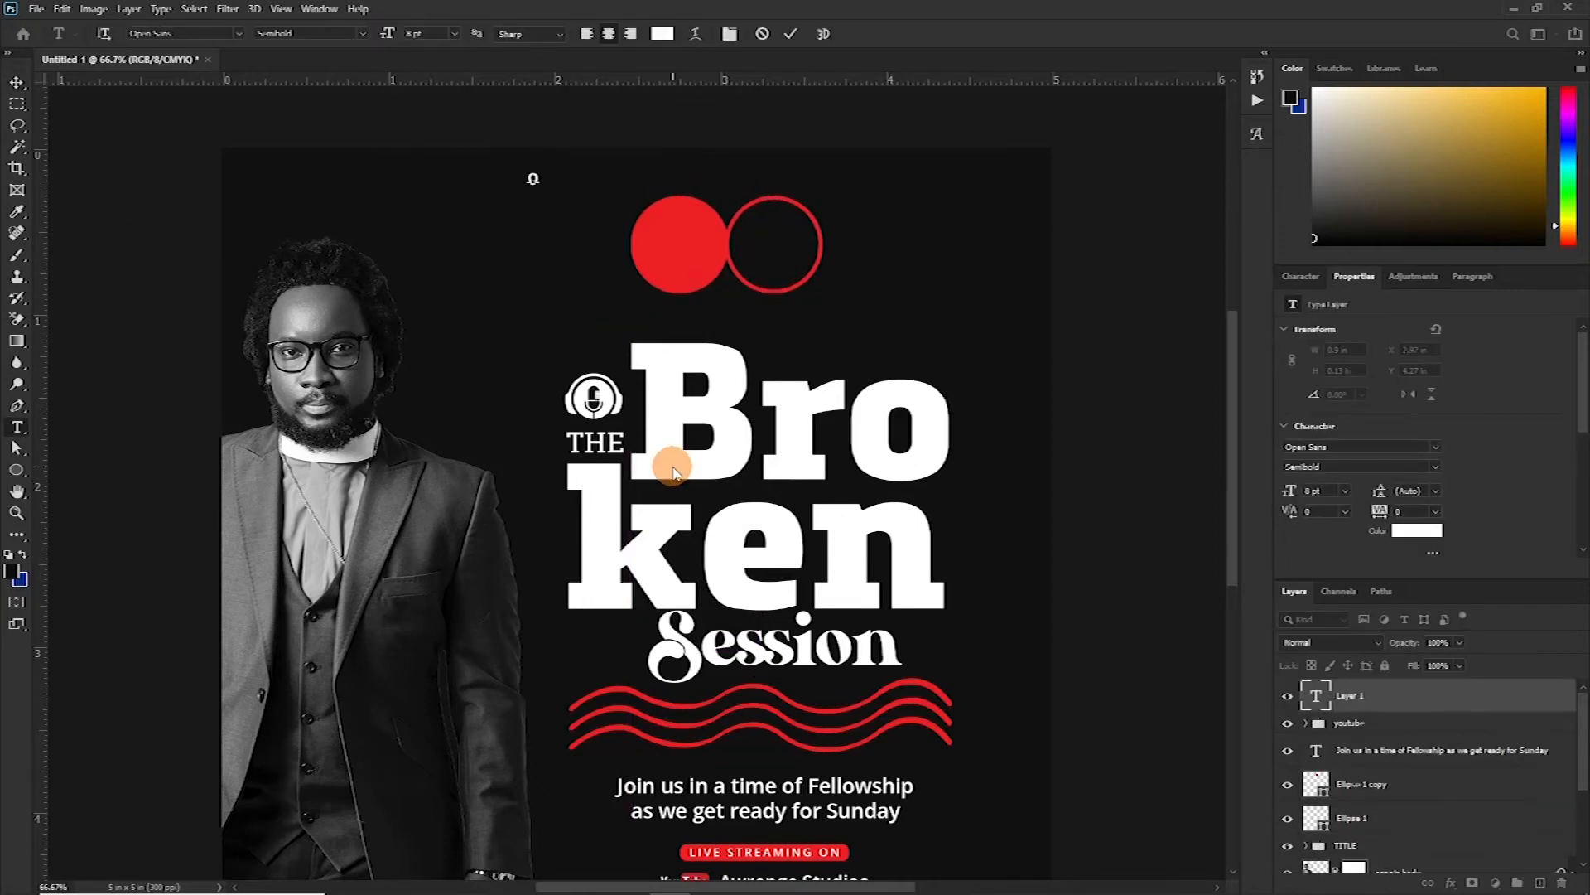
{"action": "type", "text": "th"}
{"action": "key", "text": "ctrl+Return"}
{"action": "left_click", "coordinate": [1300, 276]}
{"action": "left_click", "coordinate": [1371, 307]}
{"action": "left_click", "coordinate": [1442, 307]}
{"action": "left_click", "coordinate": [1333, 414]}
{"action": "key", "text": "ctrl+t"}
{"action": "left_click_drag", "start_coordinate": [531, 191], "coordinate": [776, 258]}
{"action": "key", "text": "Return"}
Step: Add the two-line text "8pm prompt" at the outlined circle, with "prompt" in a smaller size
{"action": "key", "text": "t"}
{"action": "mouse_move", "coordinate": [805, 229]}
{"action": "left_mouse_down"}
{"action": "mouse_move", "coordinate": [740, 229]}
{"action": "mouse_move", "coordinate": [815, 256]}
{"action": "left_mouse_up"}
{"action": "type", "text": "8pmprompt"}
{"action": "left_click", "coordinate": [1351, 327]}
{"action": "left_click", "coordinate": [1308, 334]}
{"action": "mouse_move", "coordinate": [714, 259]}
{"action": "left_mouse_down"}
{"action": "mouse_move", "coordinate": [832, 259]}
{"action": "mouse_move", "coordinate": [737, 264]}
{"action": "left_mouse_up"}
{"action": "key", "text": "ctrl+Return"}
Step: Resize the "8pm prompt" text and nudge it down to sit centred inside the outlined circle
{"action": "key", "text": "ctrl+t"}
{"action": "key", "text": "Return"}
{"action": "key", "text": "Down"}
{"action": "key", "text": "Down"}
{"action": "key", "text": "Down"}
{"action": "key", "text": "Down"}
{"action": "key", "text": "Down"}
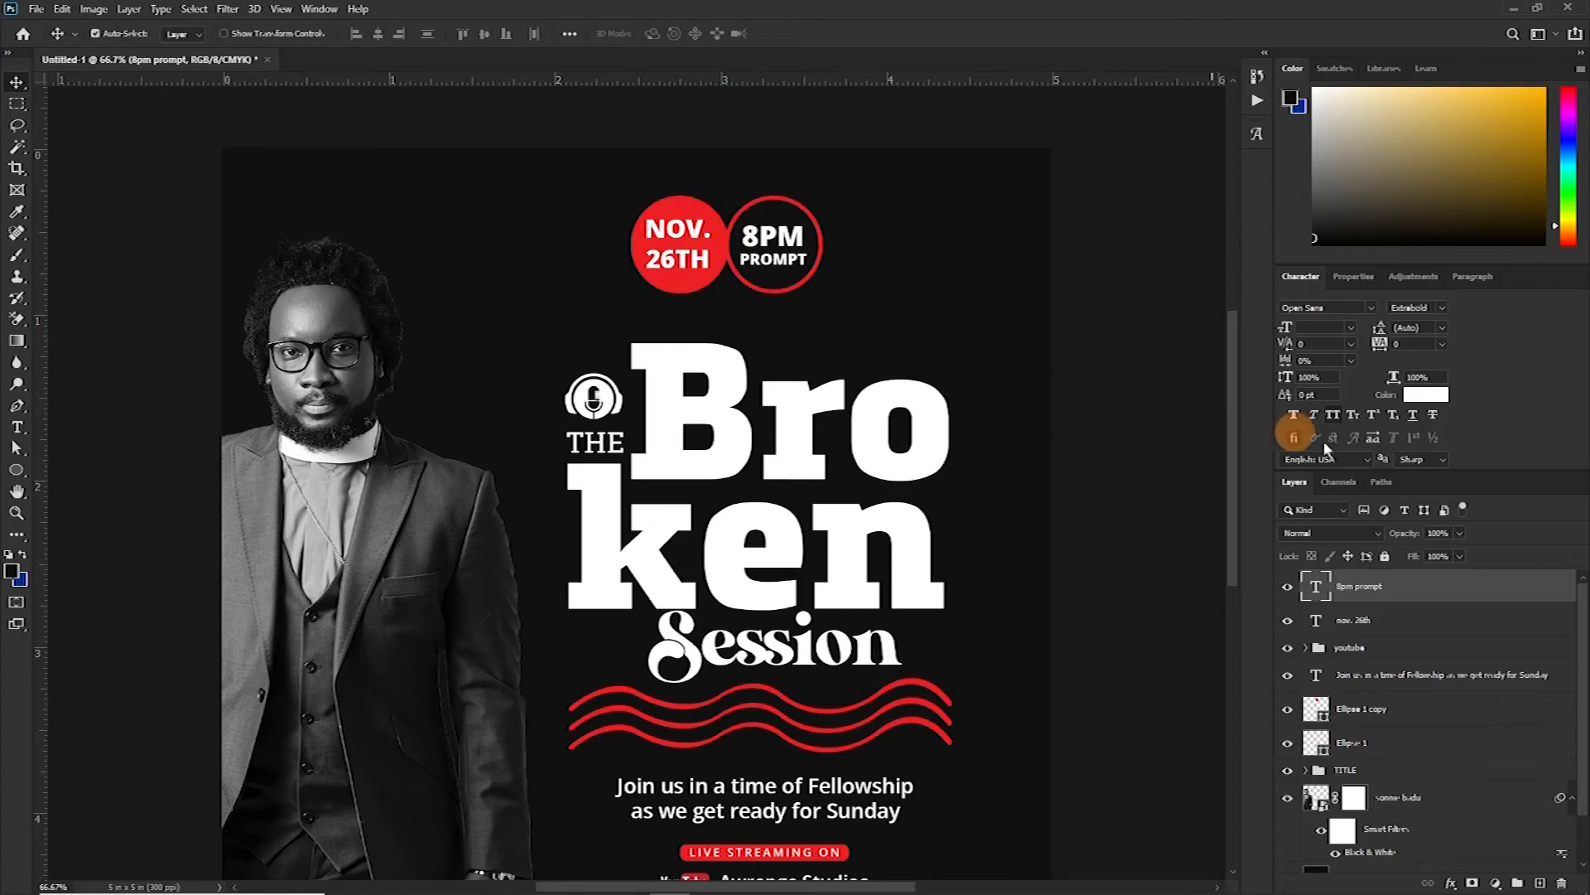
Step: Group both circles with their texts as "date n time" and move the group above the right end of the title
{"action": "left_click_drag", "start_coordinate": [605, 176], "coordinate": [866, 310]}
{"action": "key", "text": "ctrl"}
{"action": "key", "text": "ctrl+g"}
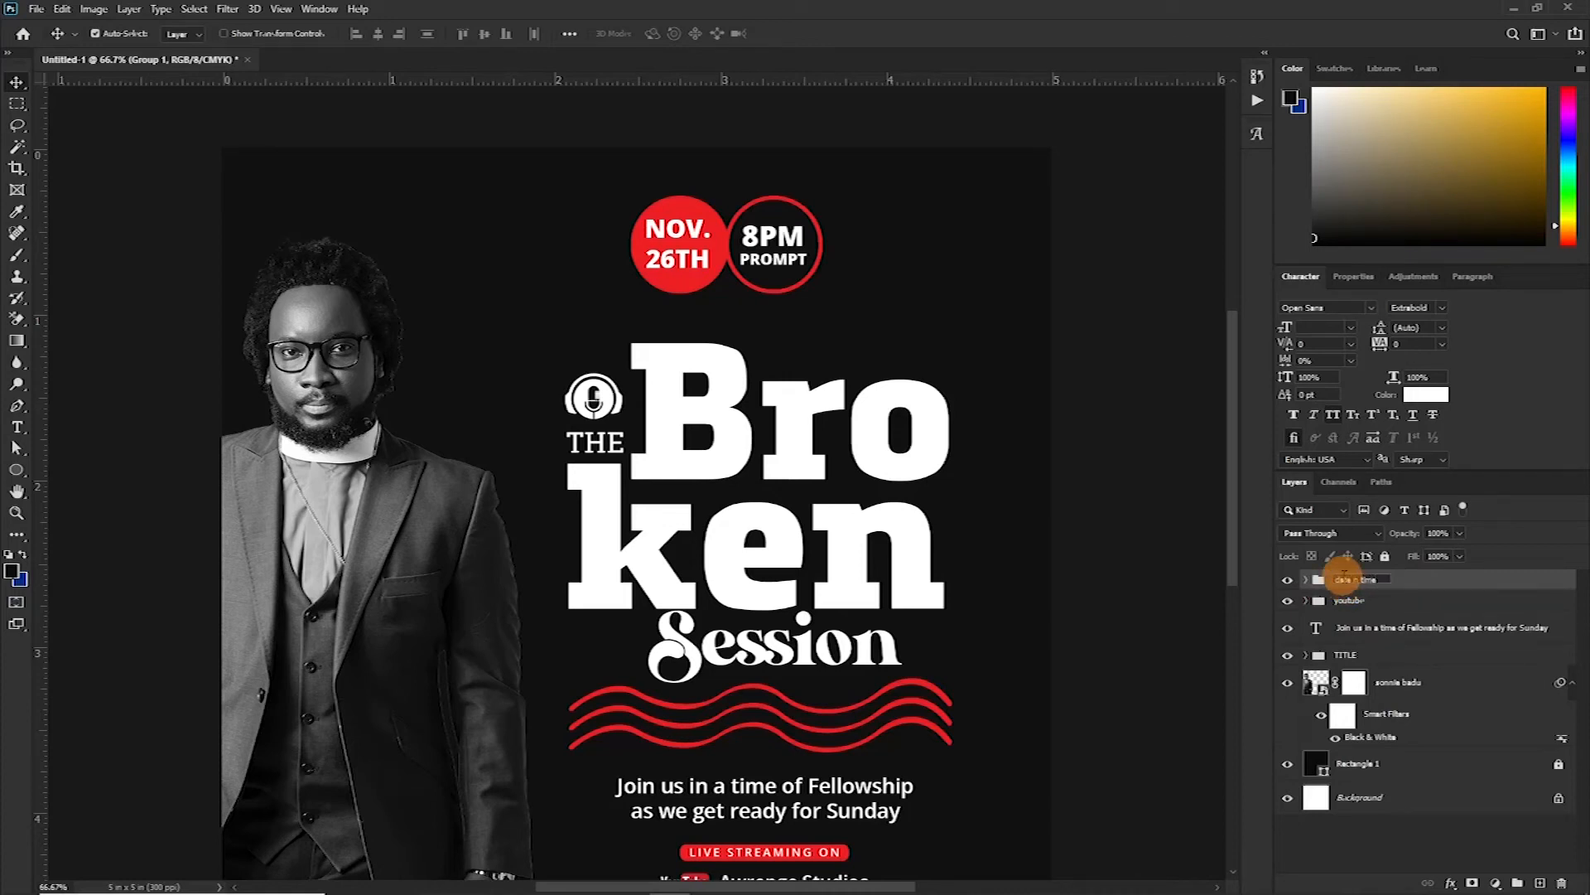
{"action": "left_click", "coordinate": [621, 217]}
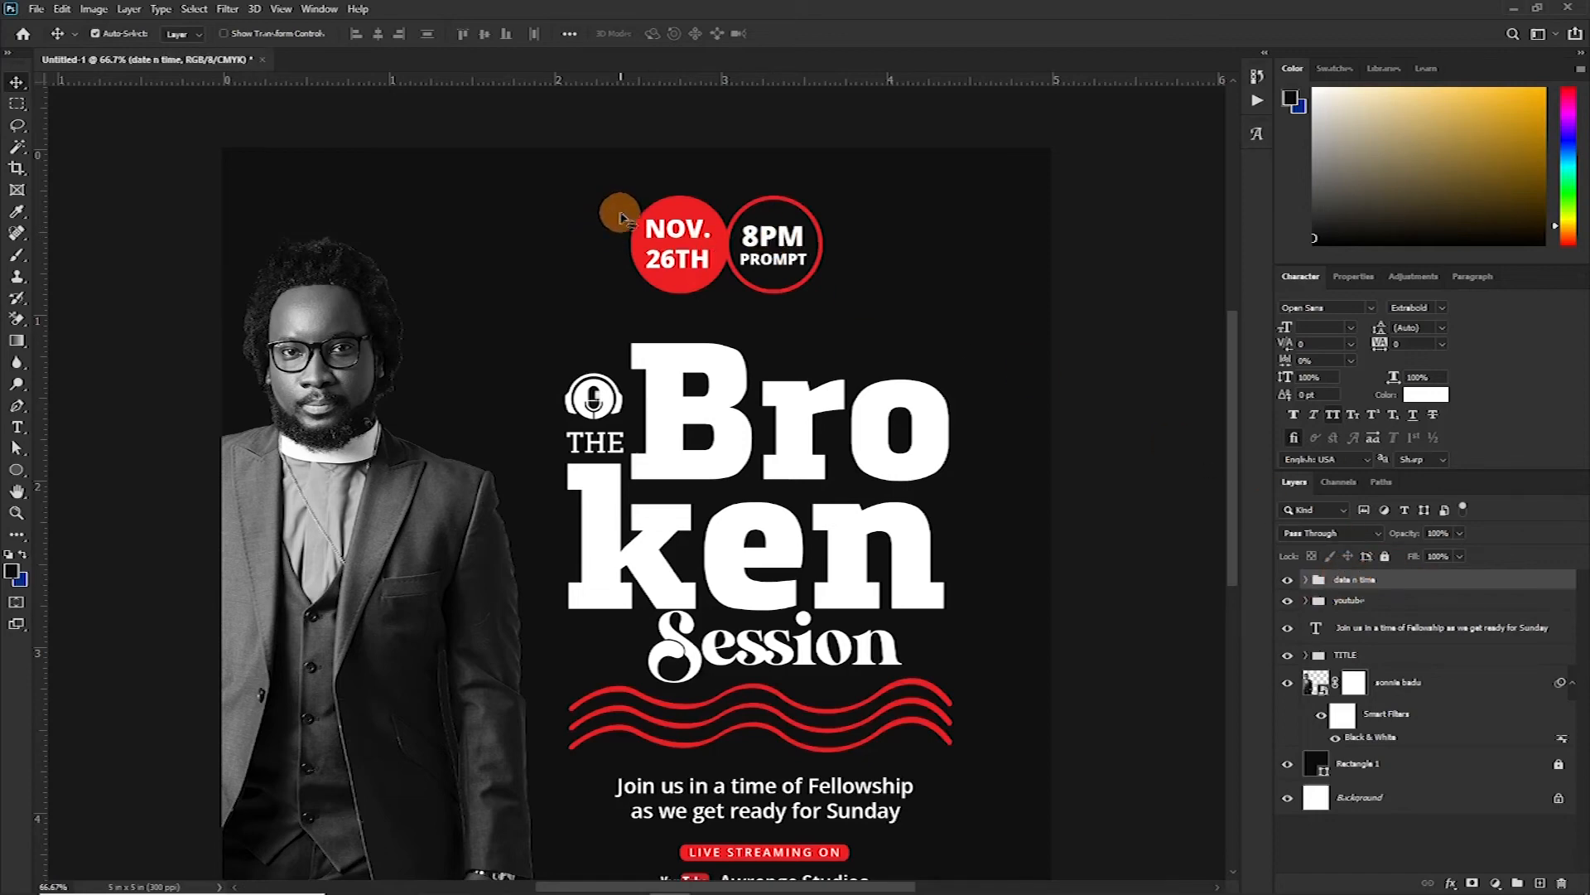
{"action": "left_click_drag", "start_coordinate": [664, 255], "coordinate": [753, 260]}
Step: Move the portrait slightly down so its lower edge runs further off the flyer
{"action": "key", "text": "ctrl+minus"}
{"action": "left_click_drag", "start_coordinate": [461, 432], "coordinate": [460, 469]}
{"action": "key", "text": "ctrl"}
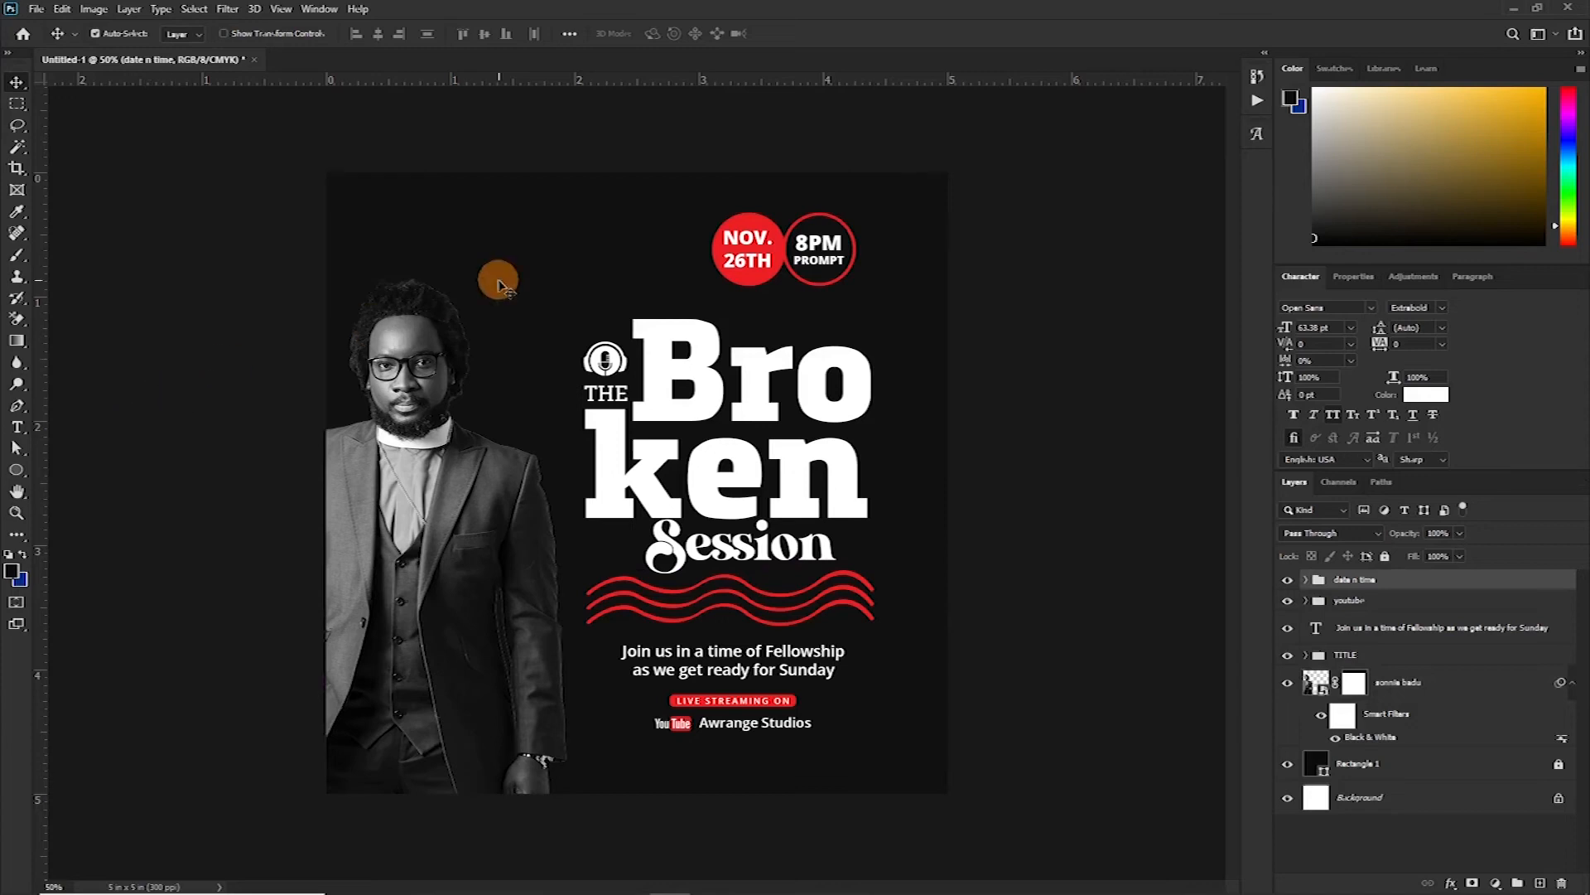
Step: Add the text "Rock Hill" above the title and set its font to Xtreem 2 Personal Use Regular
{"action": "left_click", "coordinate": [18, 428]}
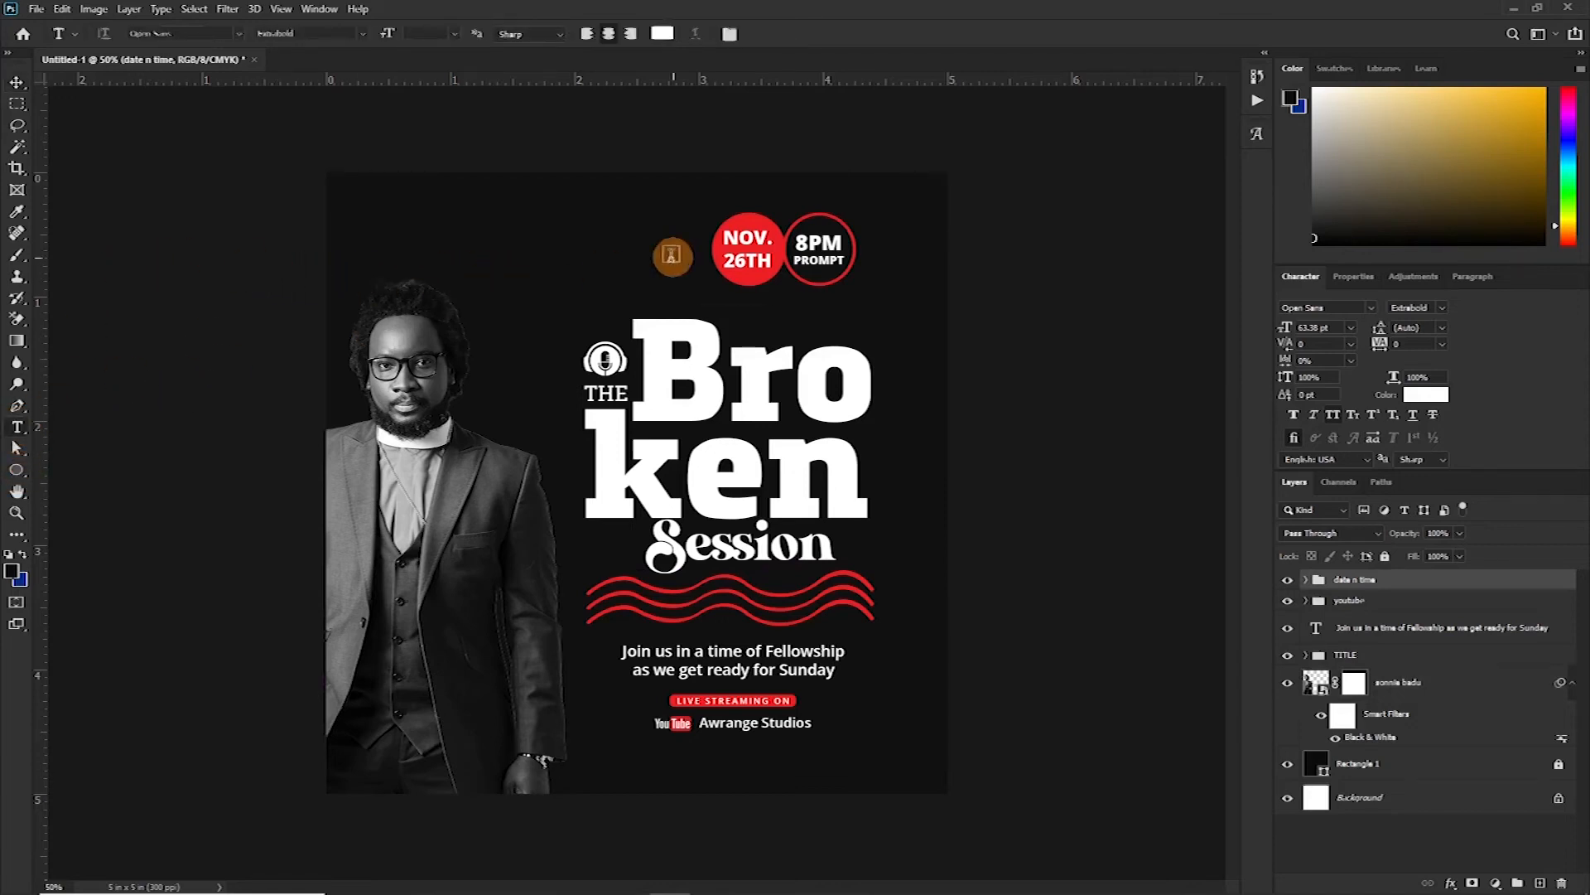
{"action": "left_click", "coordinate": [622, 414]}
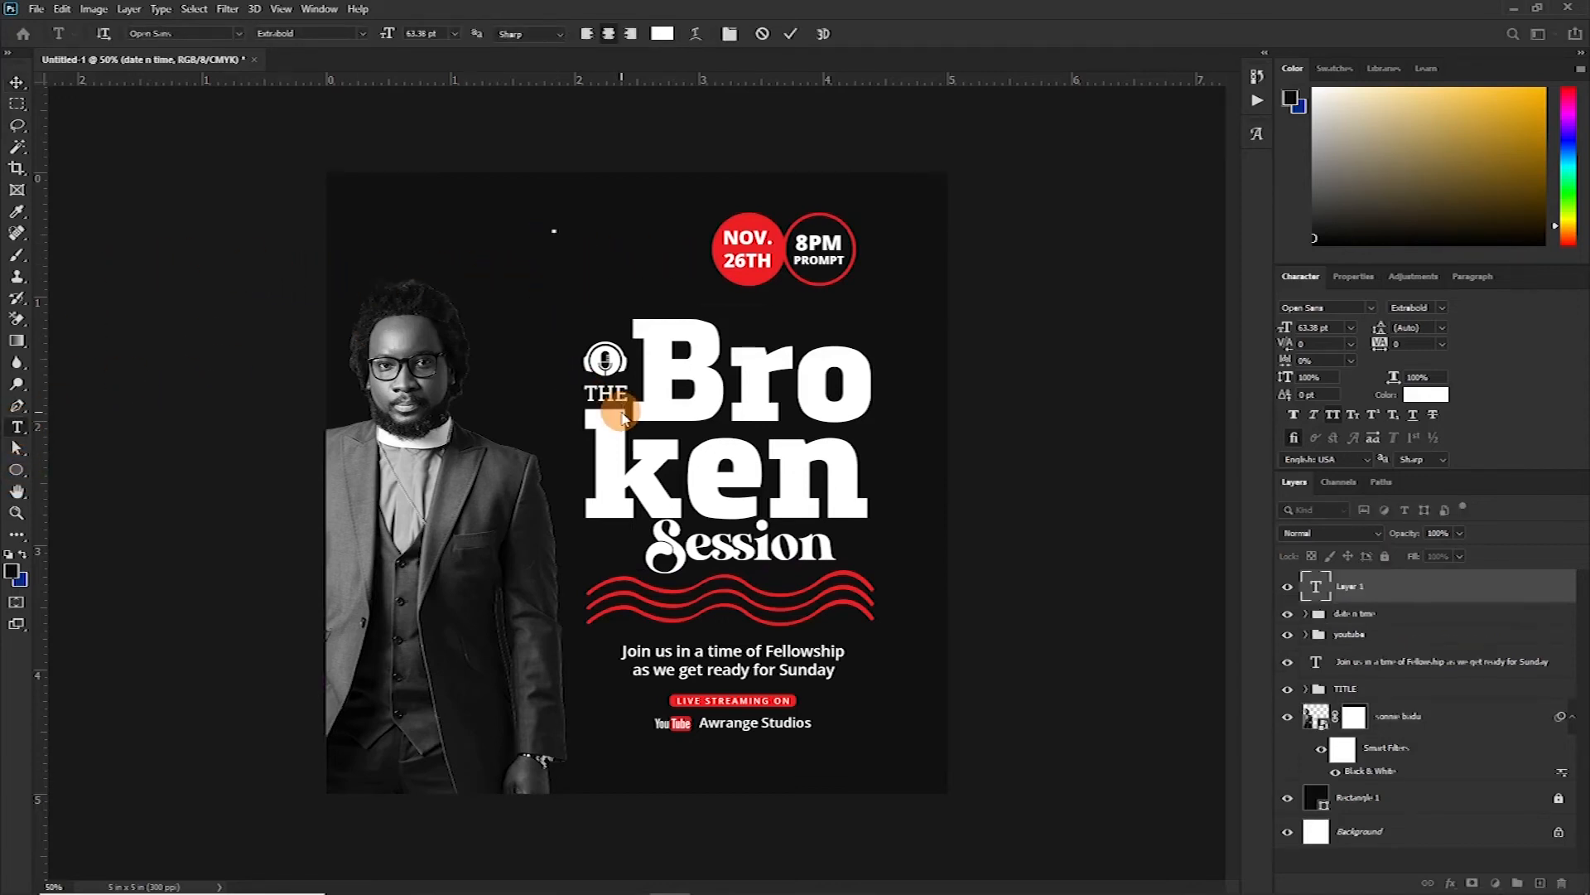
{"action": "type", "text": "Rock Hill"}
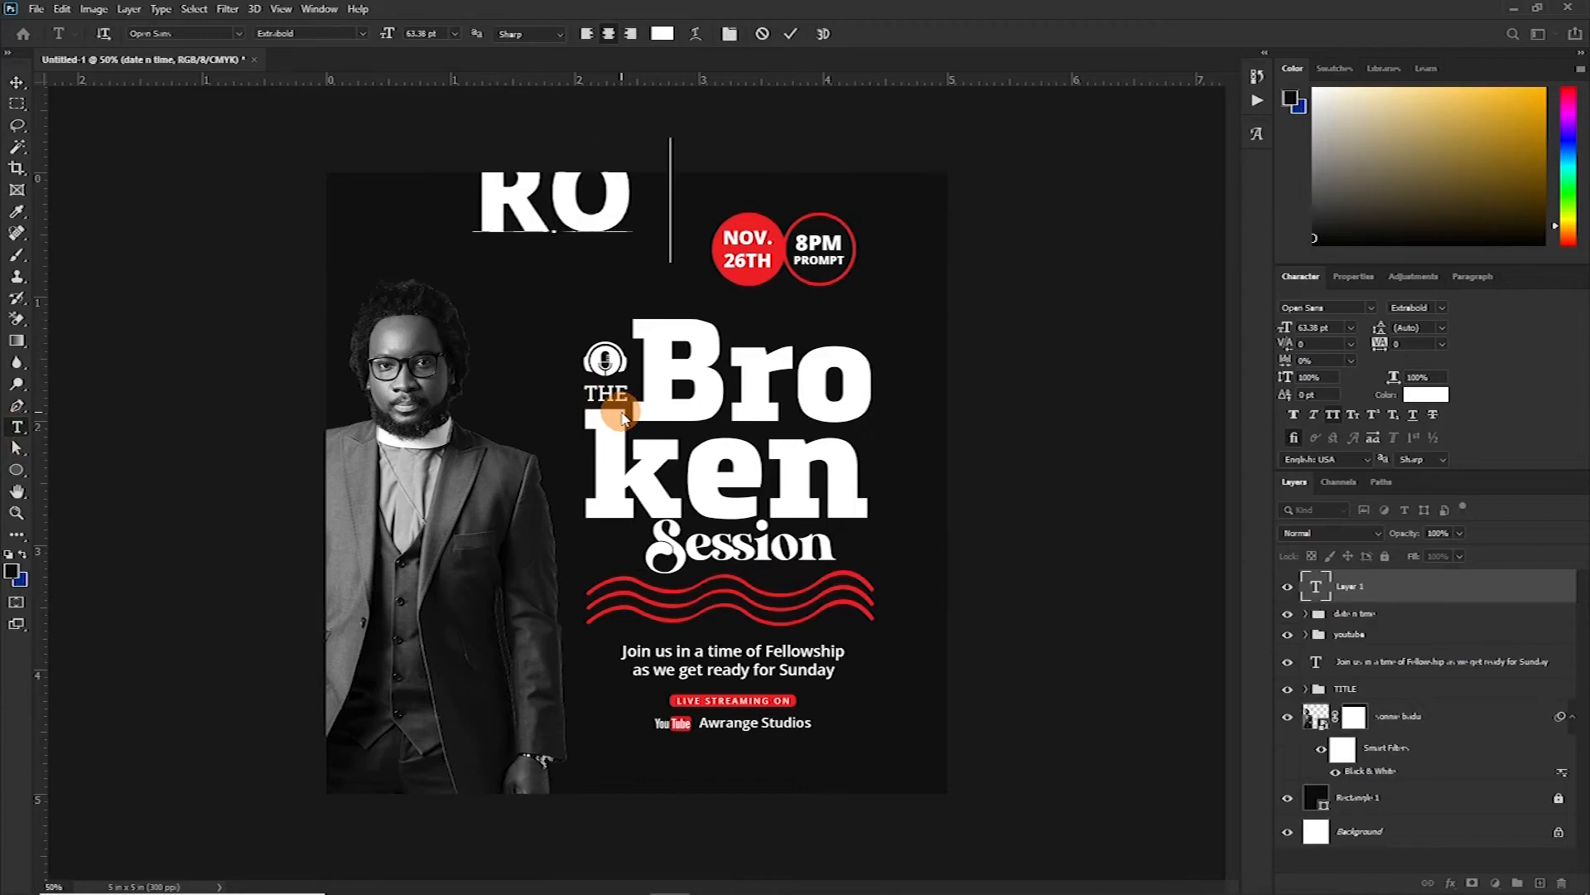
{"action": "left_click", "coordinate": [1326, 320]}
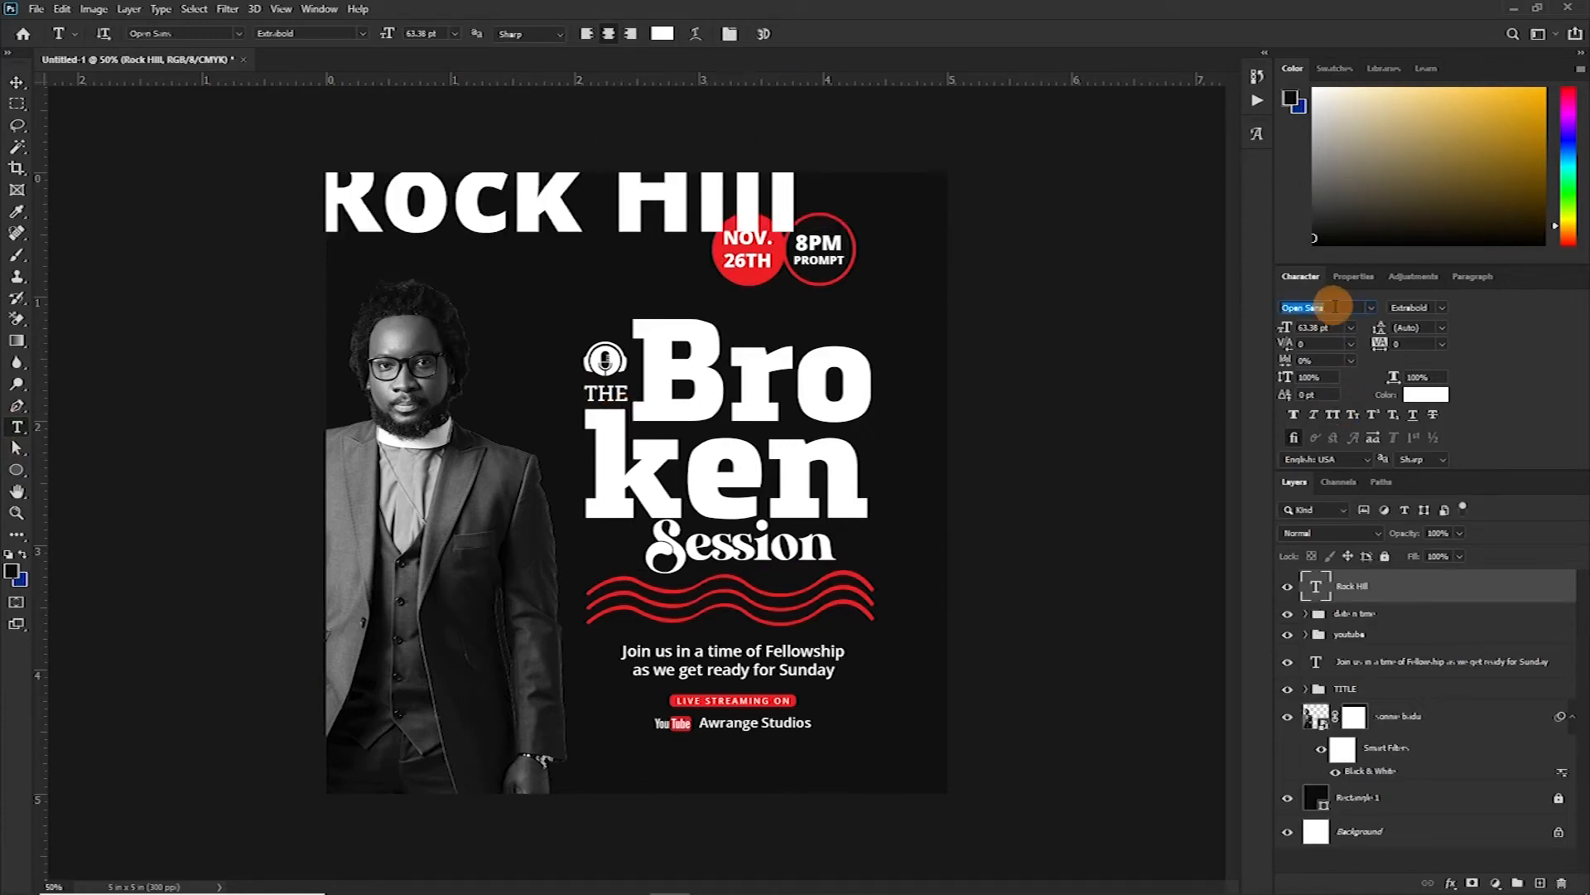
{"action": "type", "text": "x"}
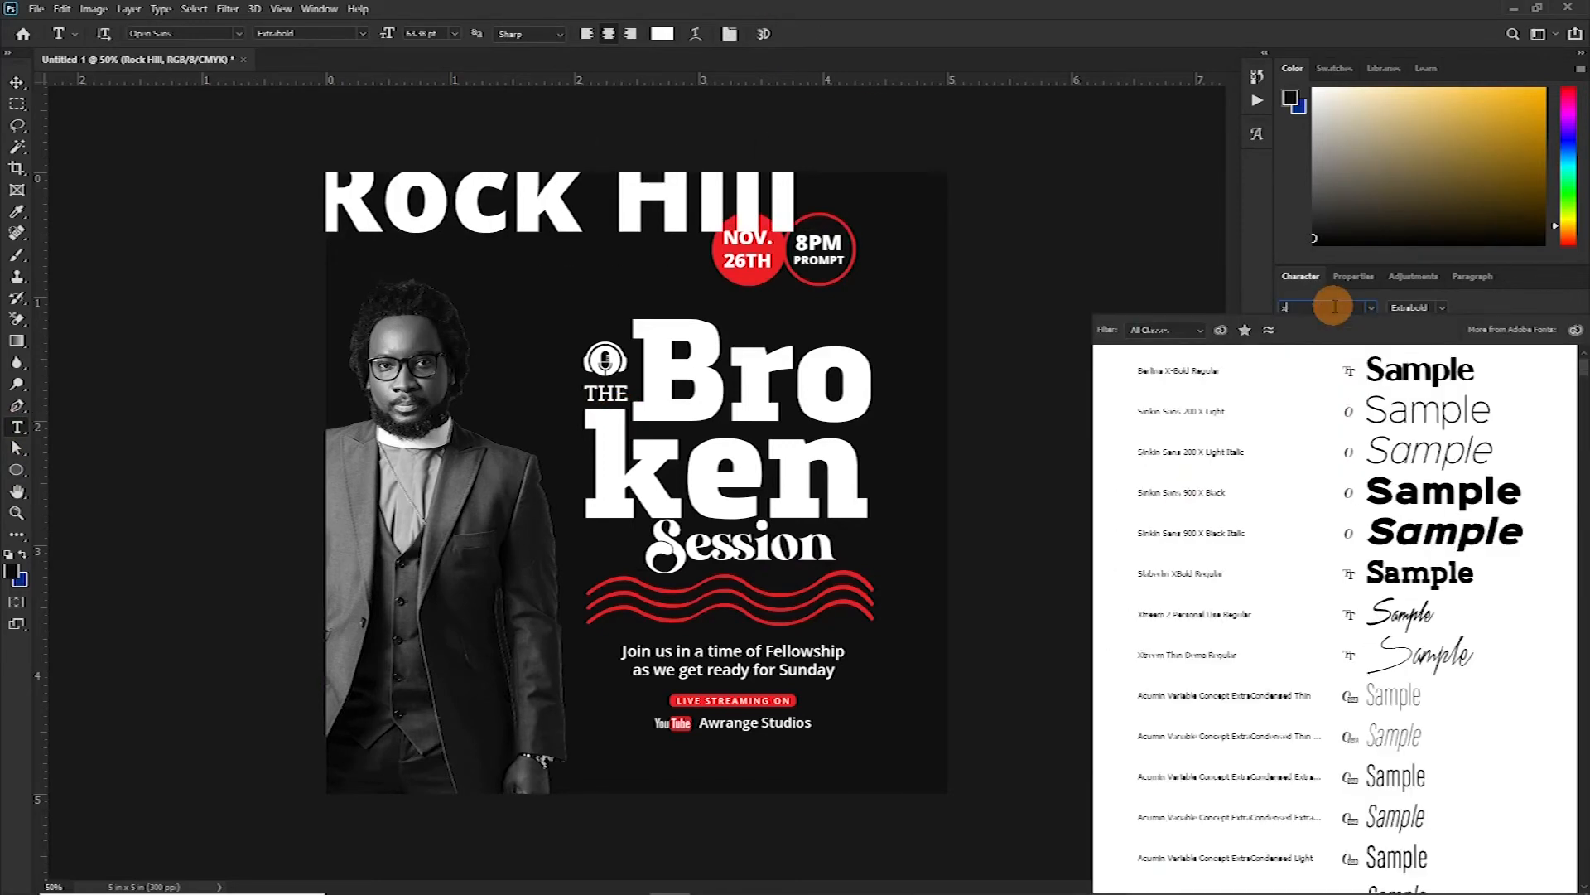
{"action": "left_click", "coordinate": [1406, 620]}
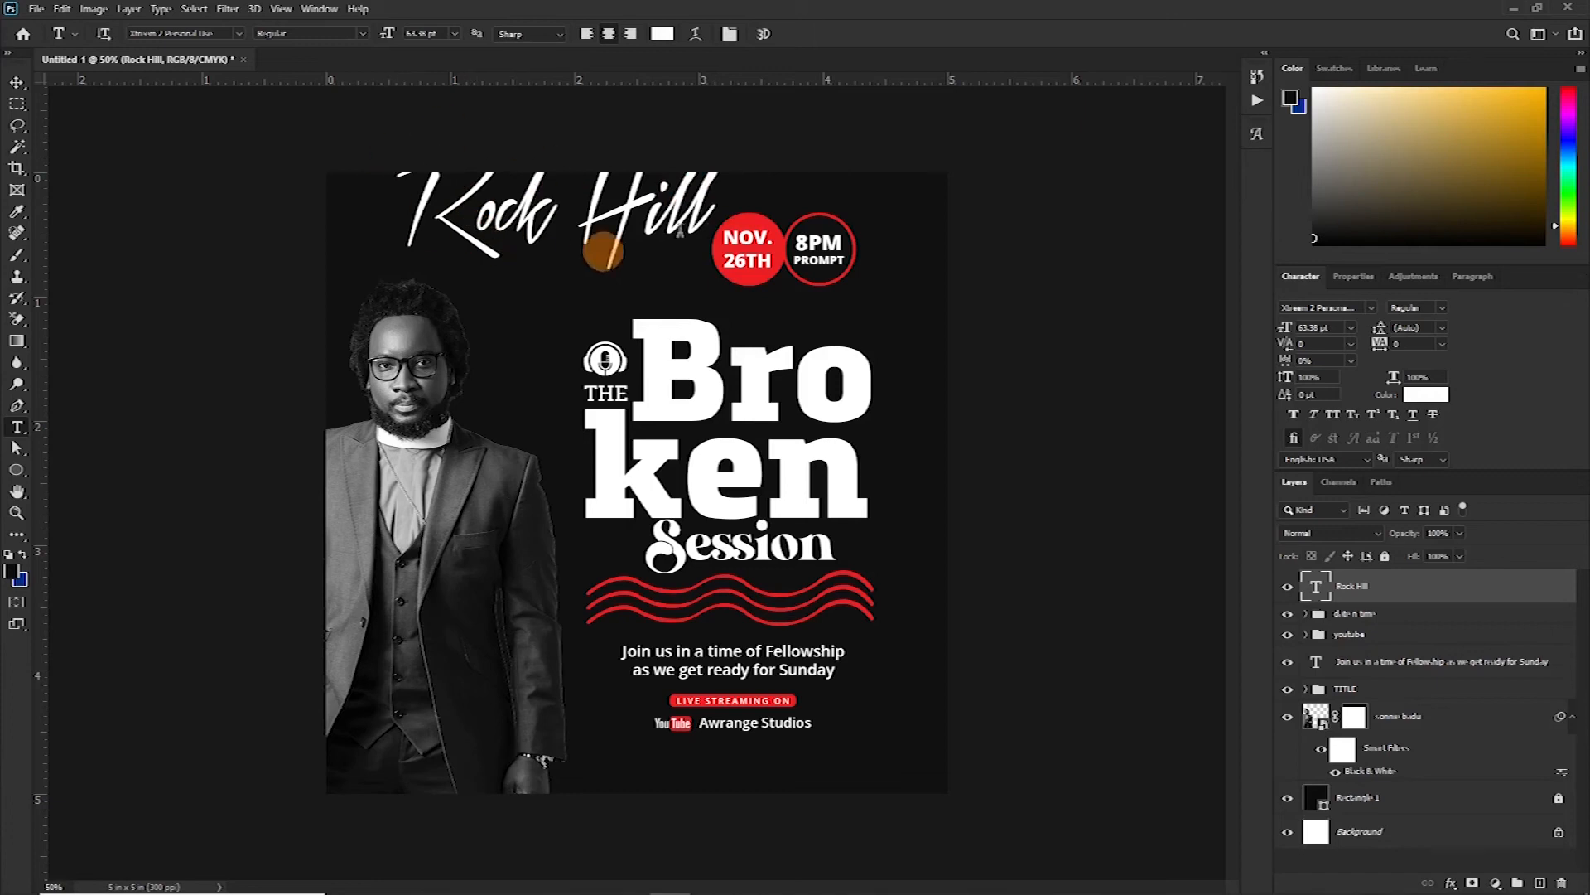
Step: Scale the "Rock Hill" text down to logo size beside the date circle
{"action": "key", "text": "ctrl+t"}
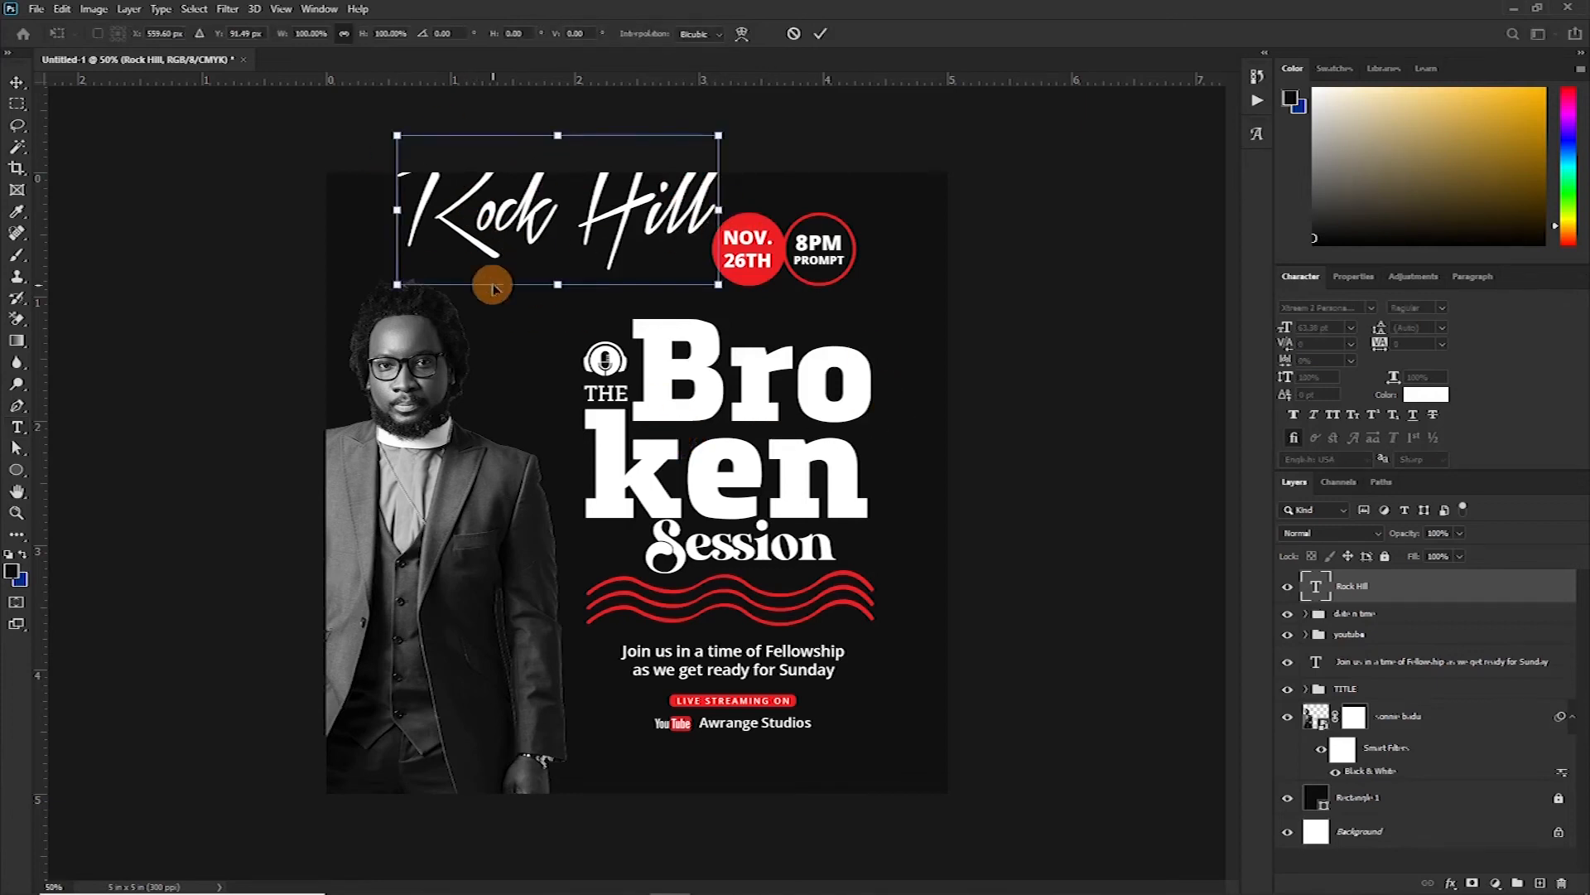
{"action": "left_click_drag", "start_coordinate": [397, 134], "coordinate": [634, 245]}
{"action": "key", "text": "Return"}
Step: Add the text "Ministries" in Open Sans Regular all caps, scaled to about 9.51 pt and placed under "Rock Hill"
{"action": "left_click", "coordinate": [627, 297]}
{"action": "type", "text": "Ministries"}
{"action": "left_click", "coordinate": [785, 34]}
{"action": "left_click", "coordinate": [1325, 307]}
{"action": "left_click", "coordinate": [1333, 414]}
{"action": "left_click", "coordinate": [1441, 307]}
{"action": "key", "text": "ctrl+t"}
{"action": "left_click_drag", "start_coordinate": [295, 206], "coordinate": [620, 267]}
{"action": "key", "text": "Return"}
Step: Adjust "Rock Hill" over "Ministries" and group both texts as "logo", vertically centred with the date circles
{"action": "scroll", "coordinate": [667, 287], "scroll_direction": "up", "scroll_amount": 2}
{"action": "left_click_drag", "start_coordinate": [585, 432], "coordinate": [597, 439]}
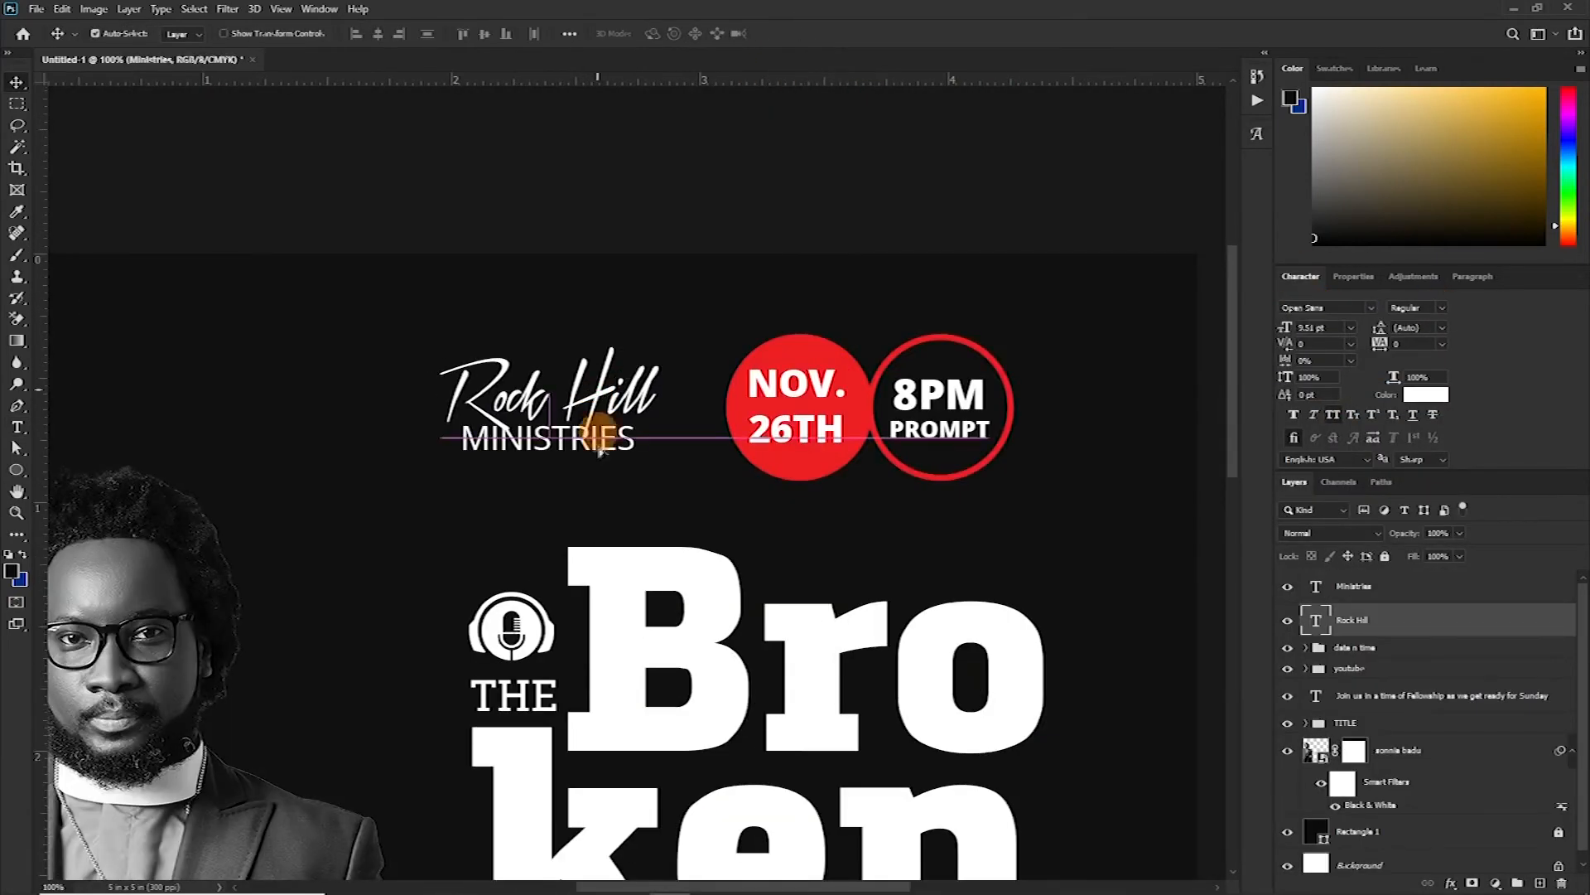
{"action": "left_click", "coordinate": [1326, 588], "text": "shift"}
{"action": "key", "text": "ctrl+g"}
{"action": "double_click", "coordinate": [1343, 580]}
{"action": "type", "text": "logo"}
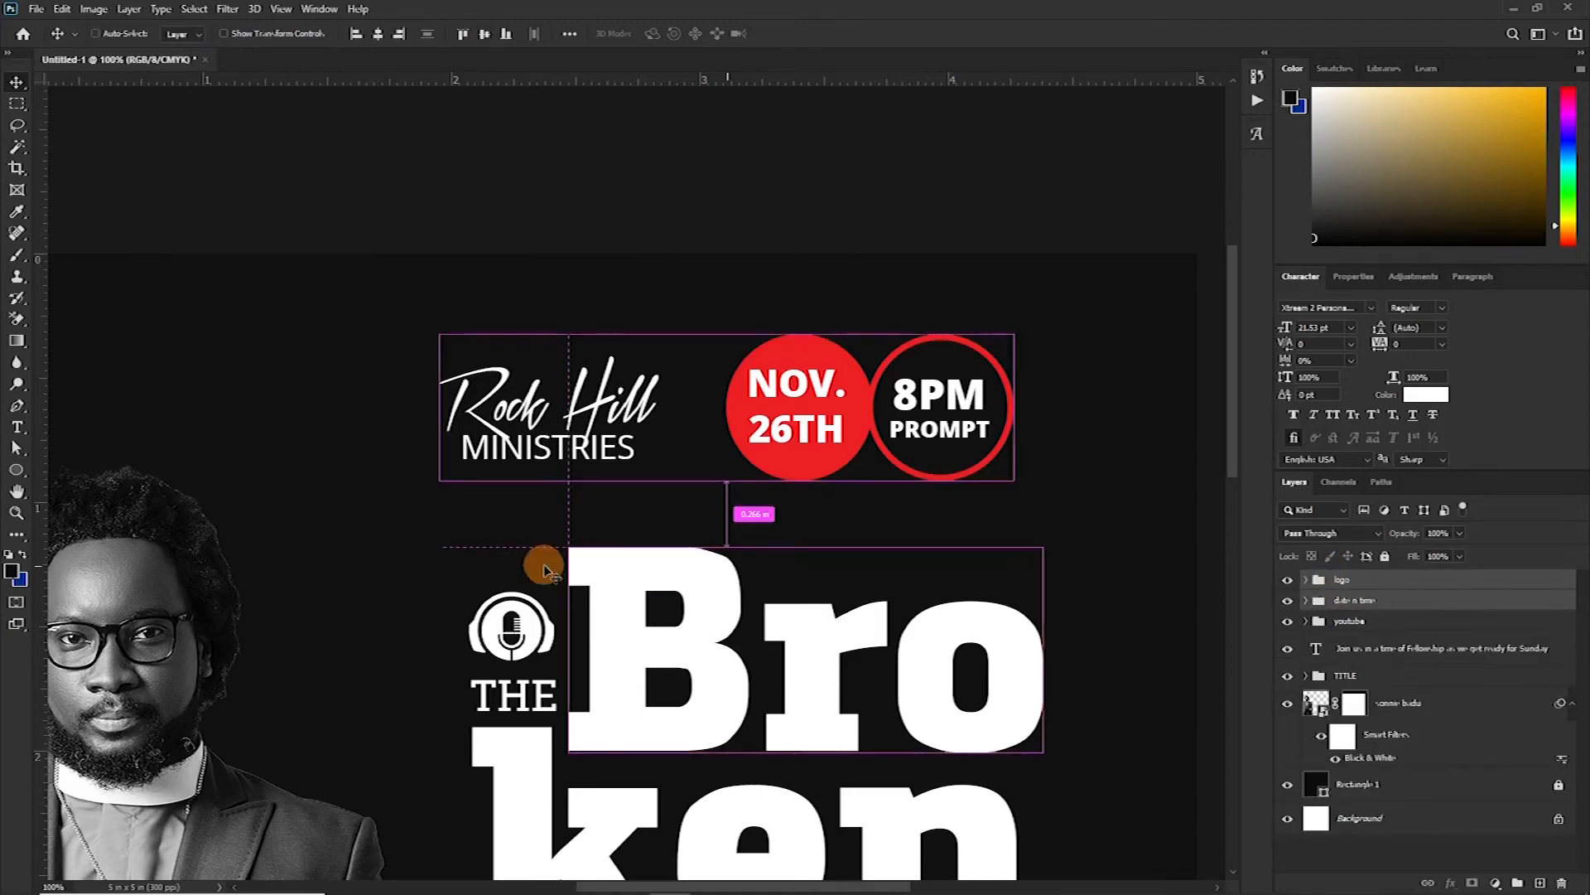
Step: Add the text "Dr. Sonnie Badu" over the portrait's suit and scale it down to about 8.49 pt
{"action": "left_click_drag", "start_coordinate": [649, 624], "coordinate": [734, 426]}
{"action": "mouse_move", "coordinate": [667, 592]}
{"action": "left_mouse_down"}
{"action": "mouse_move", "coordinate": [707, 437]}
{"action": "mouse_move", "coordinate": [659, 621]}
{"action": "left_mouse_up"}
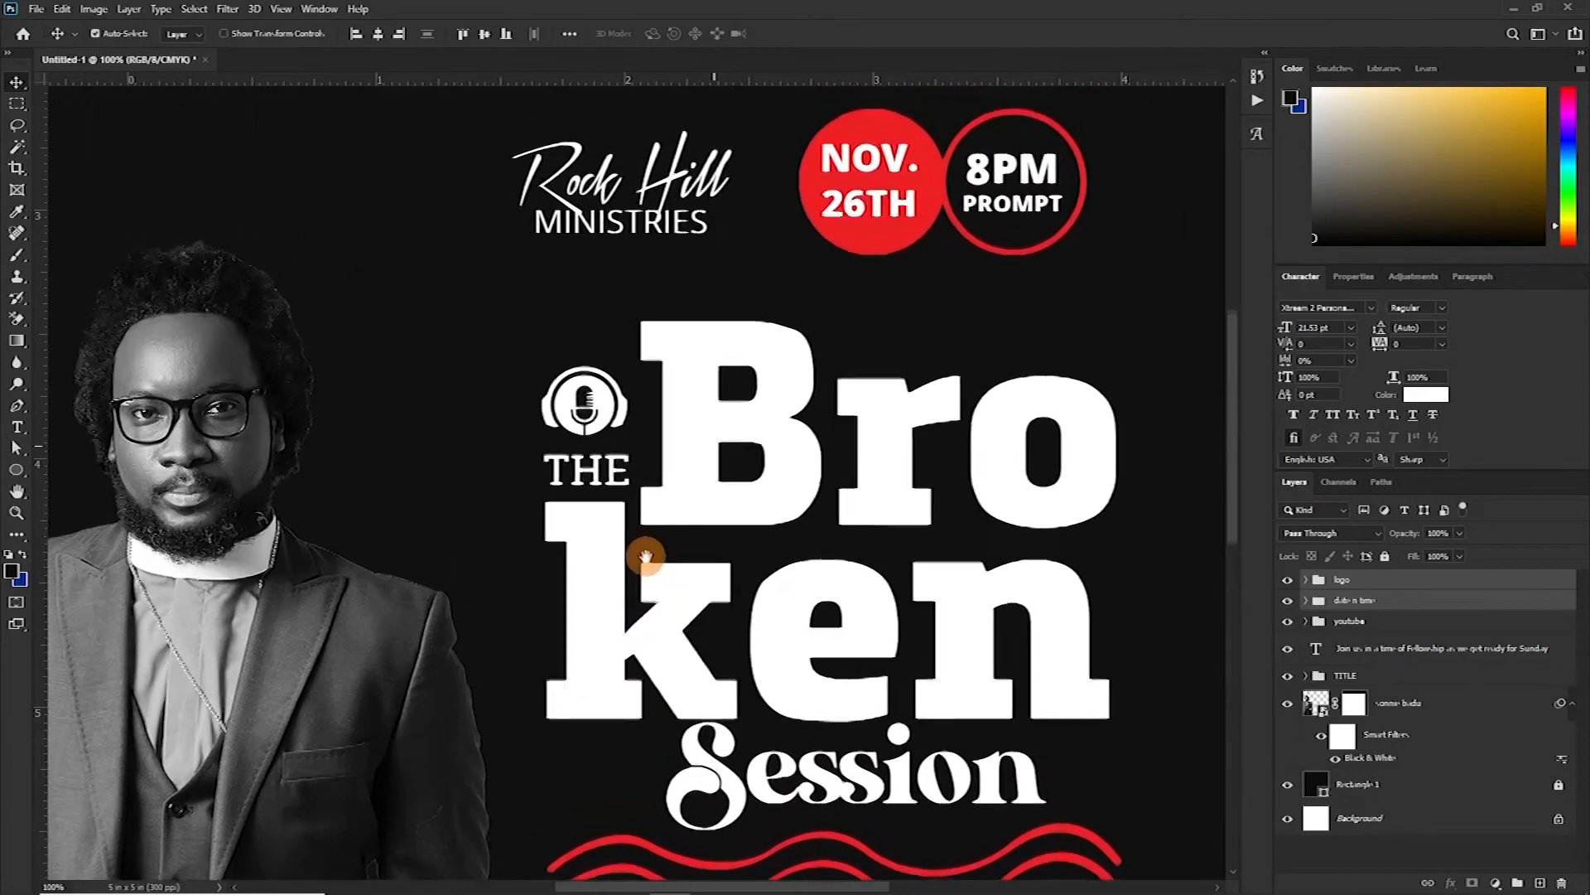
{"action": "left_click_drag", "start_coordinate": [642, 556], "coordinate": [923, 476]}
{"action": "left_click_drag", "start_coordinate": [822, 495], "coordinate": [650, 579]}
{"action": "left_click_drag", "start_coordinate": [614, 500], "coordinate": [611, 396]}
{"action": "left_click_drag", "start_coordinate": [601, 615], "coordinate": [589, 497]}
{"action": "left_click_drag", "start_coordinate": [590, 570], "coordinate": [613, 475]}
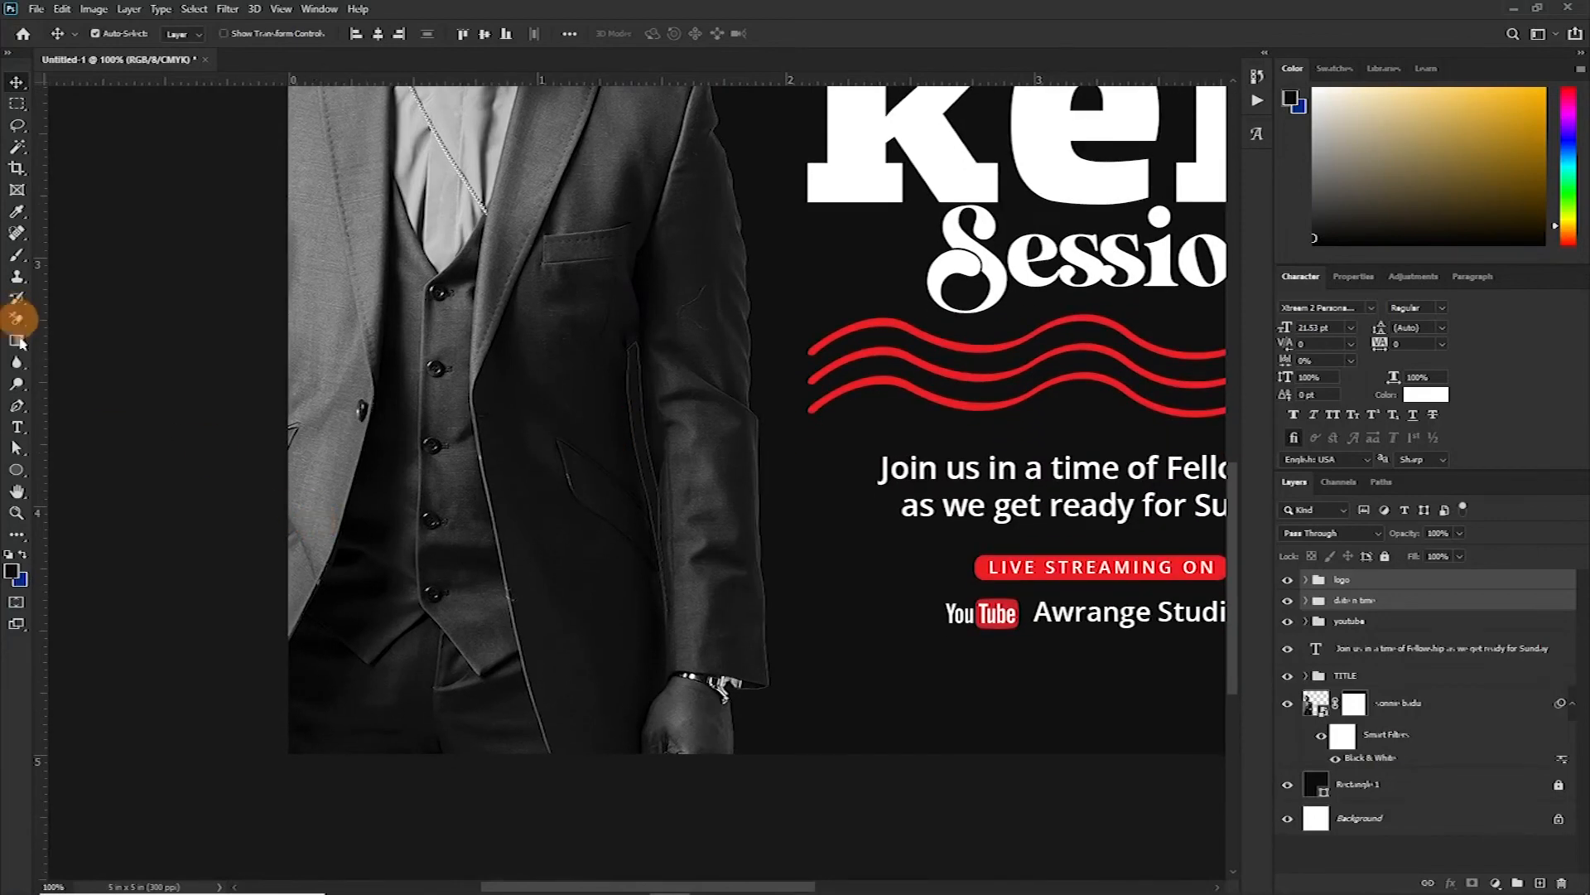
{"action": "left_click", "coordinate": [17, 429]}
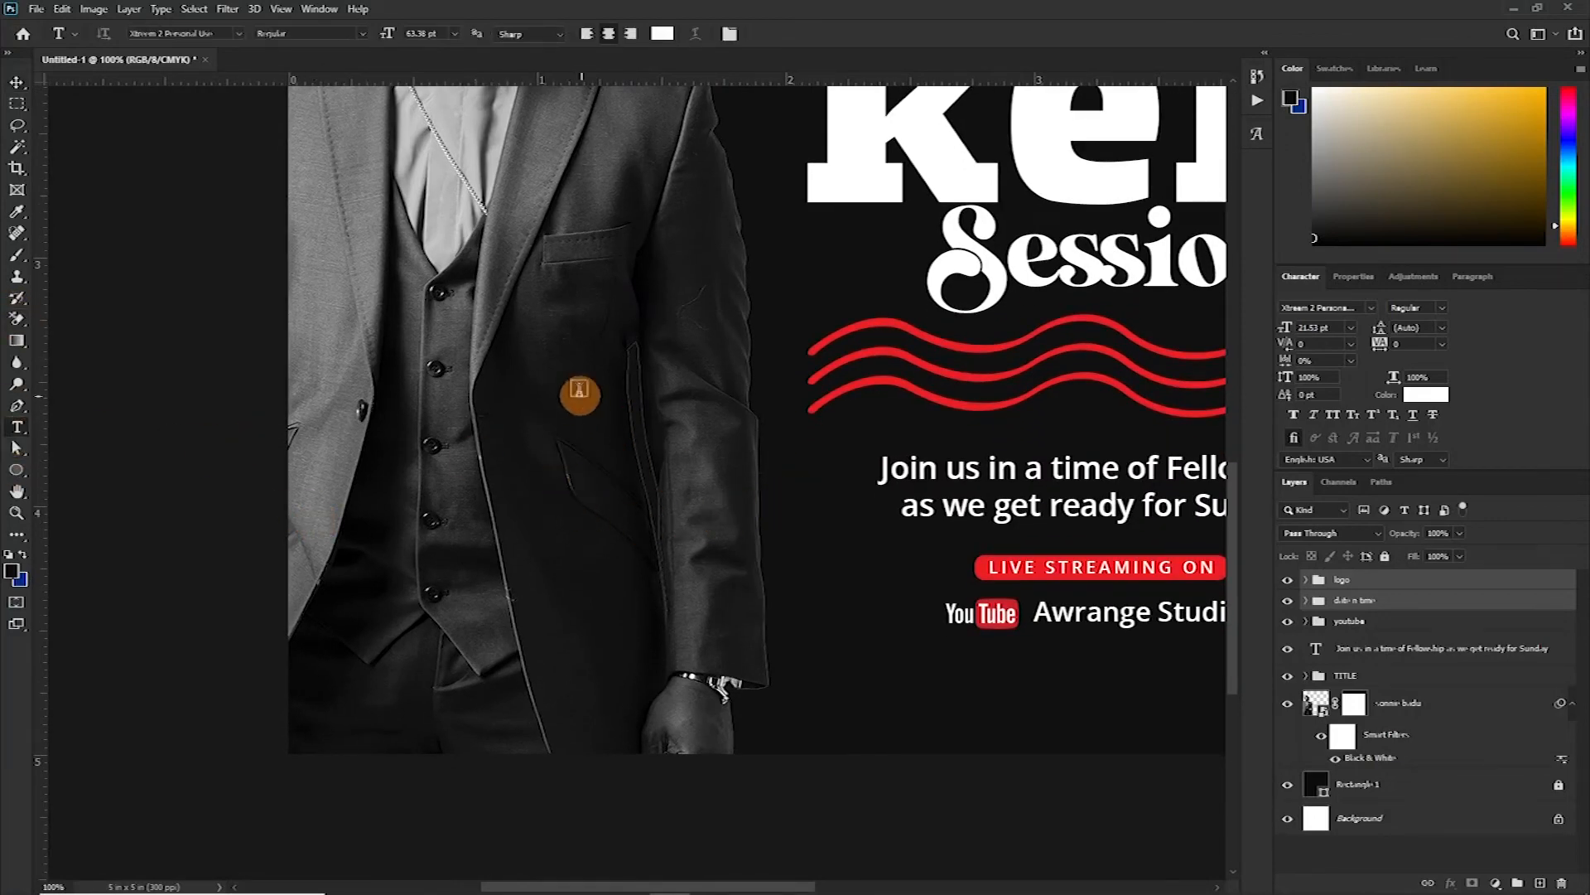
{"action": "left_click", "coordinate": [638, 566]}
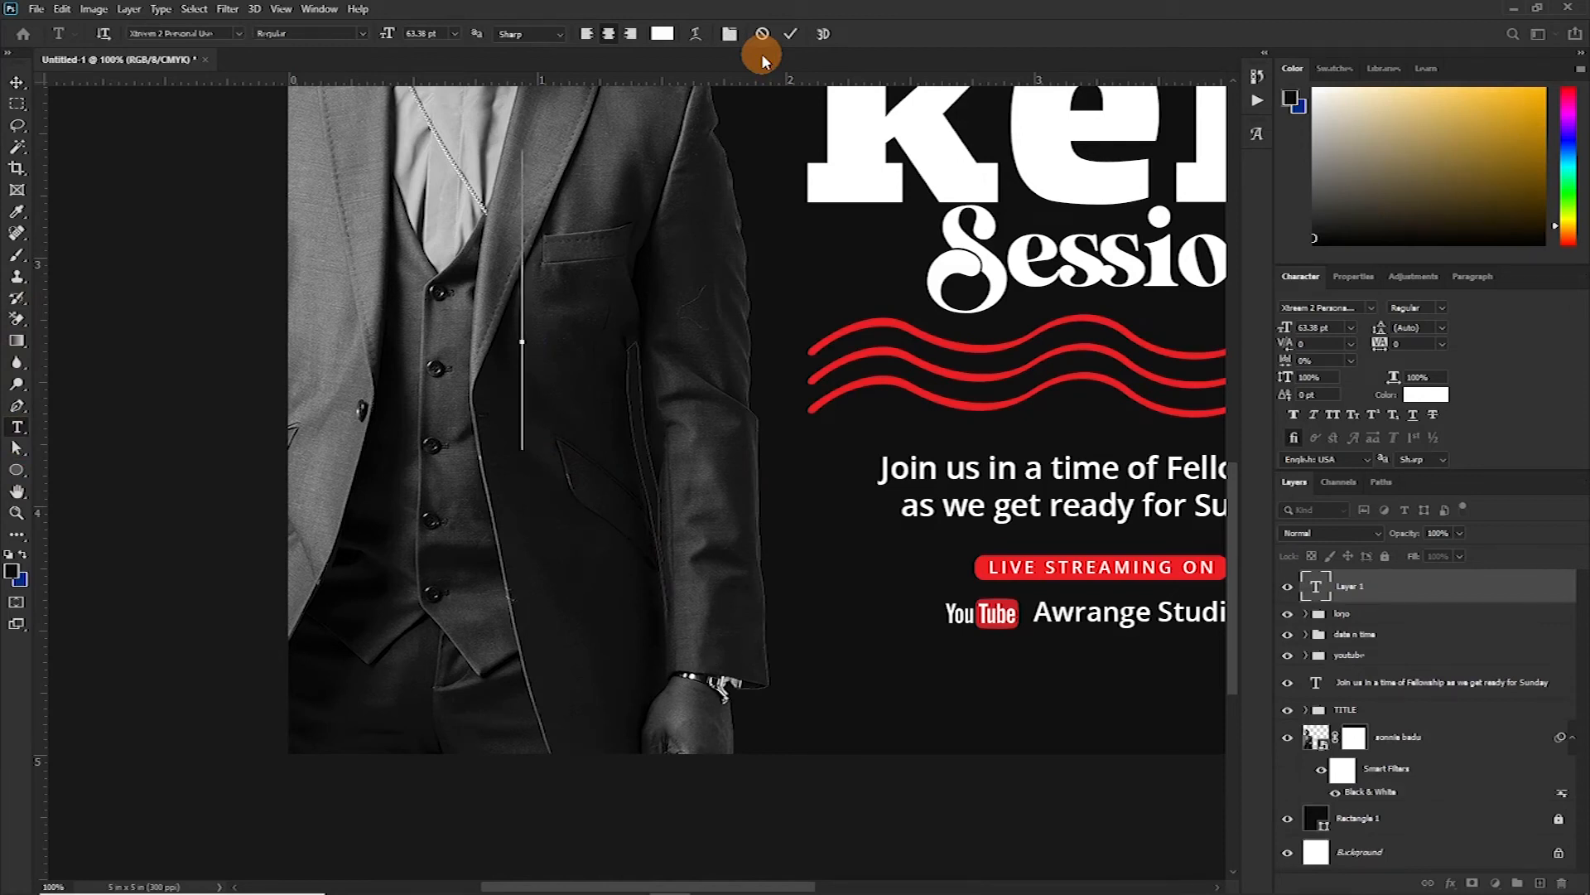
{"action": "type", "text": "Sonnie Badu"}
{"action": "left_click", "coordinate": [350, 305]}
{"action": "type", "text": "Dr."}
{"action": "key", "text": "Return"}
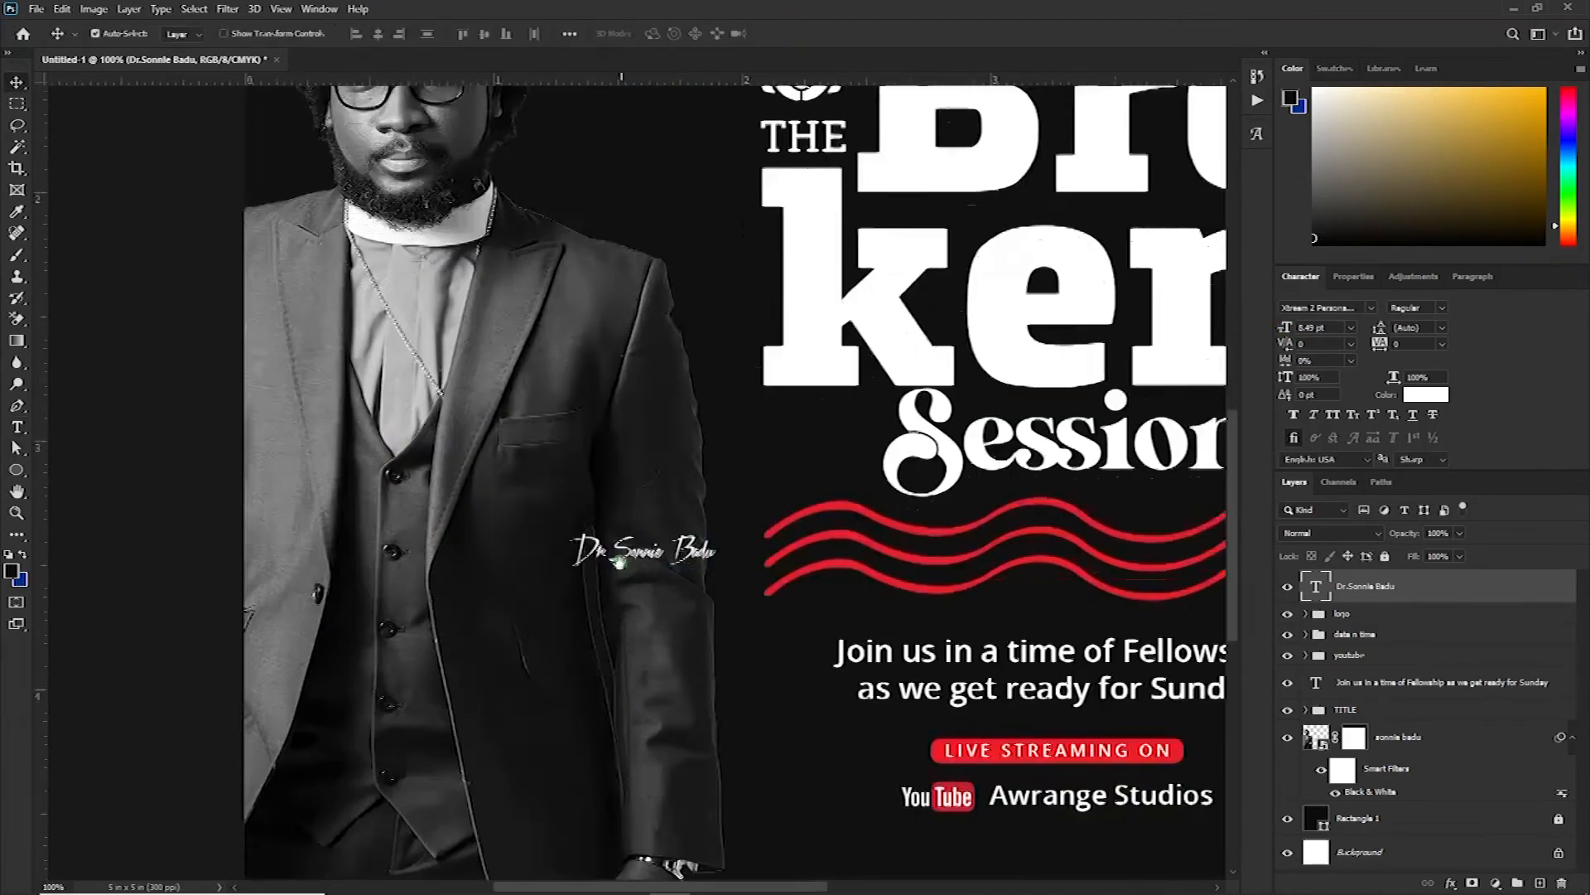
Step: Set the speaker's name to Open Sans Regular, break it into two lines before "Badu", and place it on the jacket at waist height
{"action": "left_click_drag", "start_coordinate": [709, 550], "coordinate": [986, 598]}
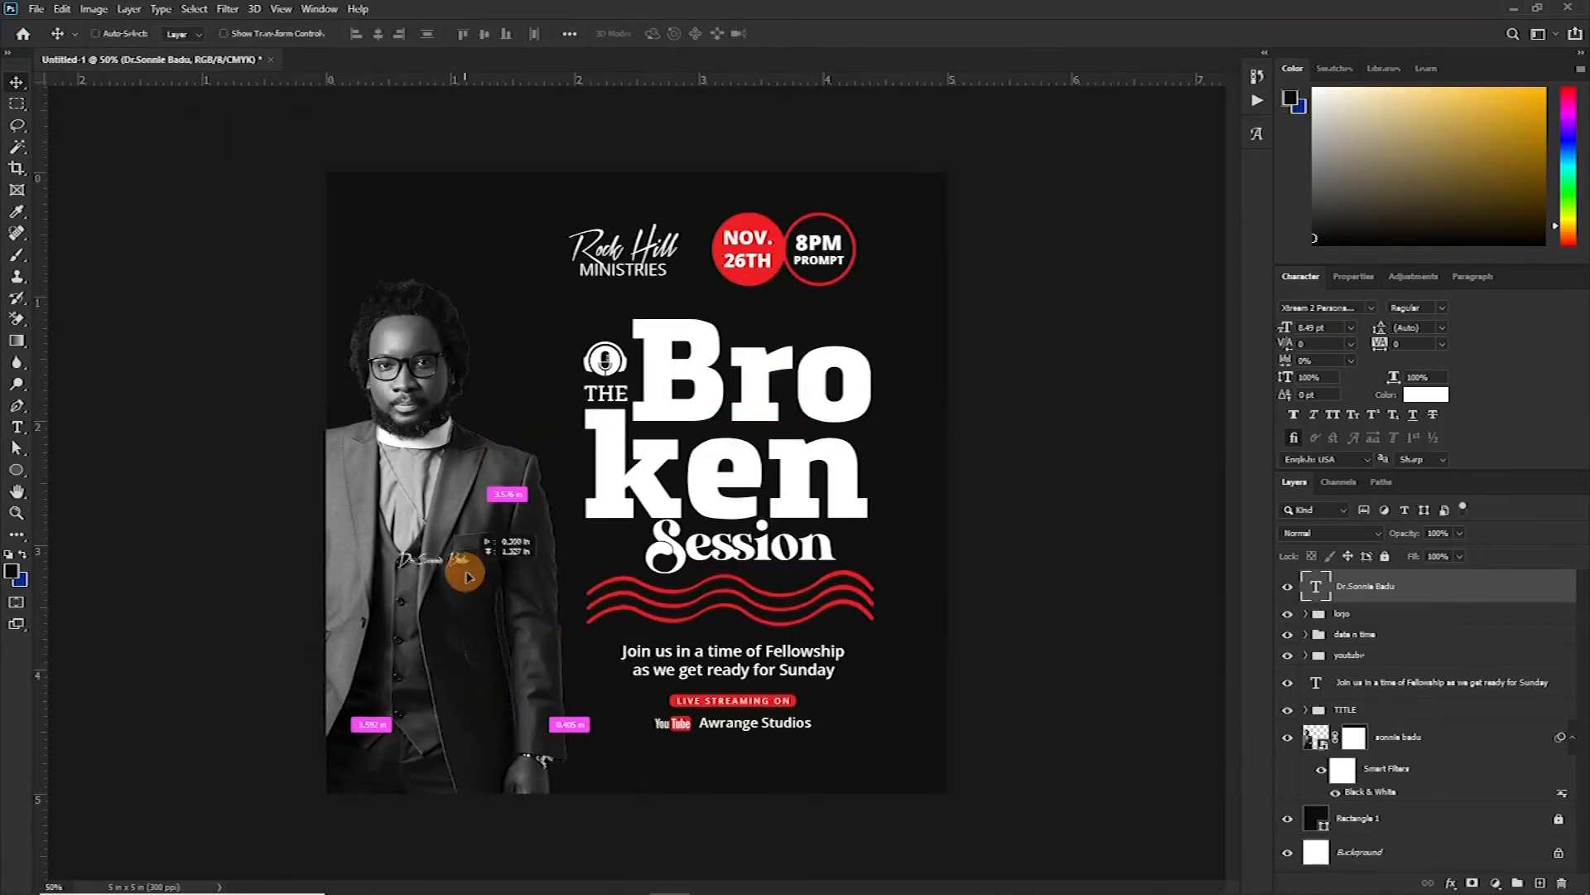
{"action": "left_click", "coordinate": [1325, 307]}
{"action": "type", "text": "Open Sans"}
{"action": "key", "text": "Return"}
{"action": "left_click_drag", "start_coordinate": [534, 592], "coordinate": [495, 654]}
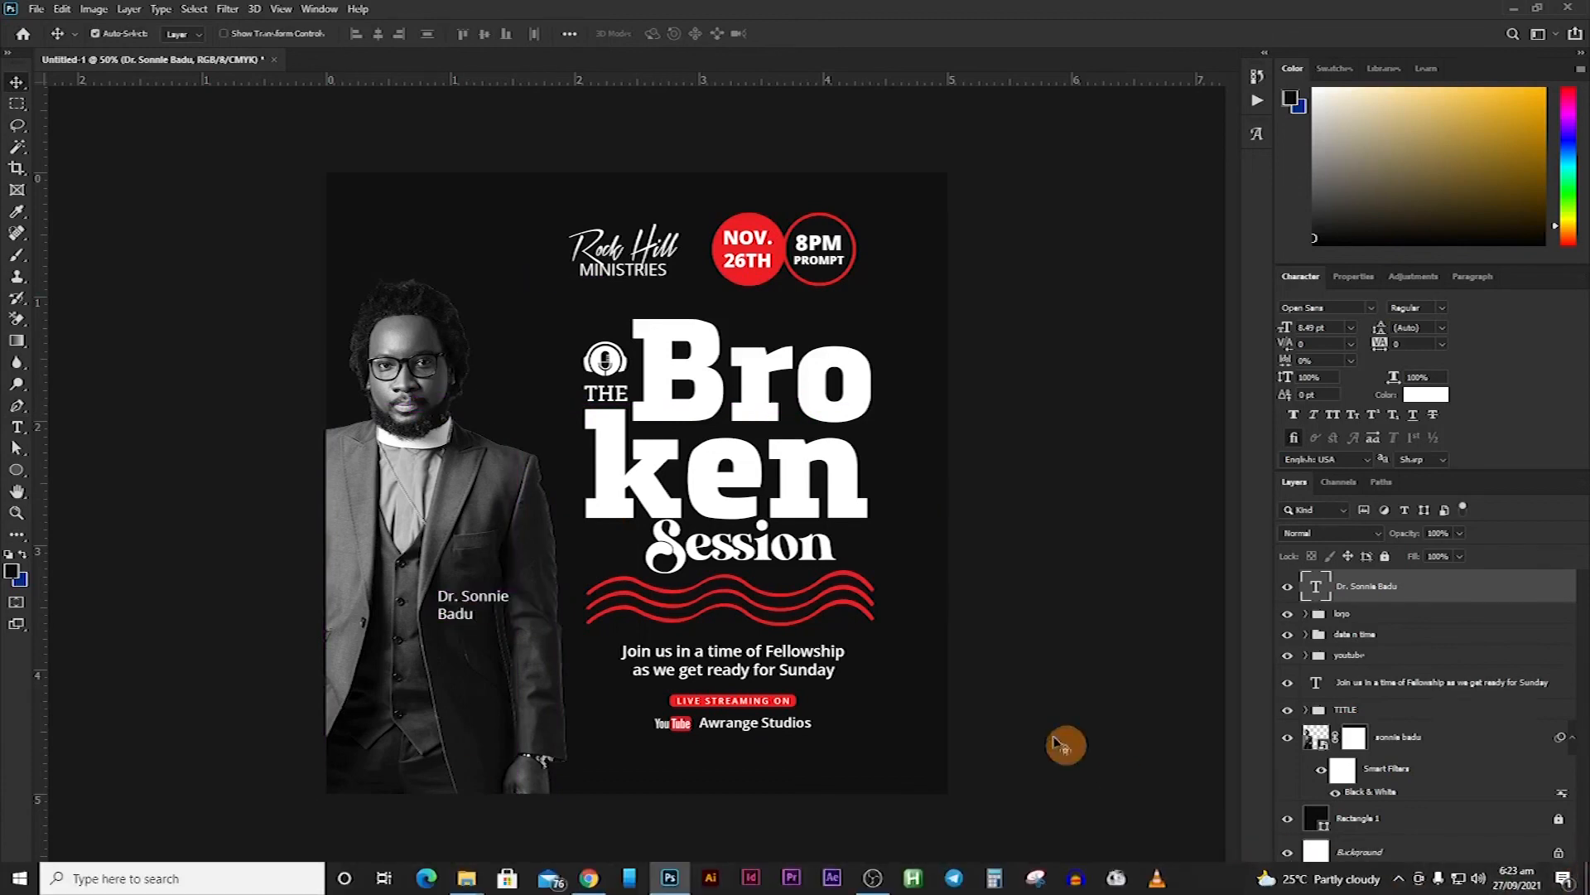
{"action": "key", "text": "ctrl"}
{"action": "left_click_drag", "start_coordinate": [465, 609], "coordinate": [470, 576]}
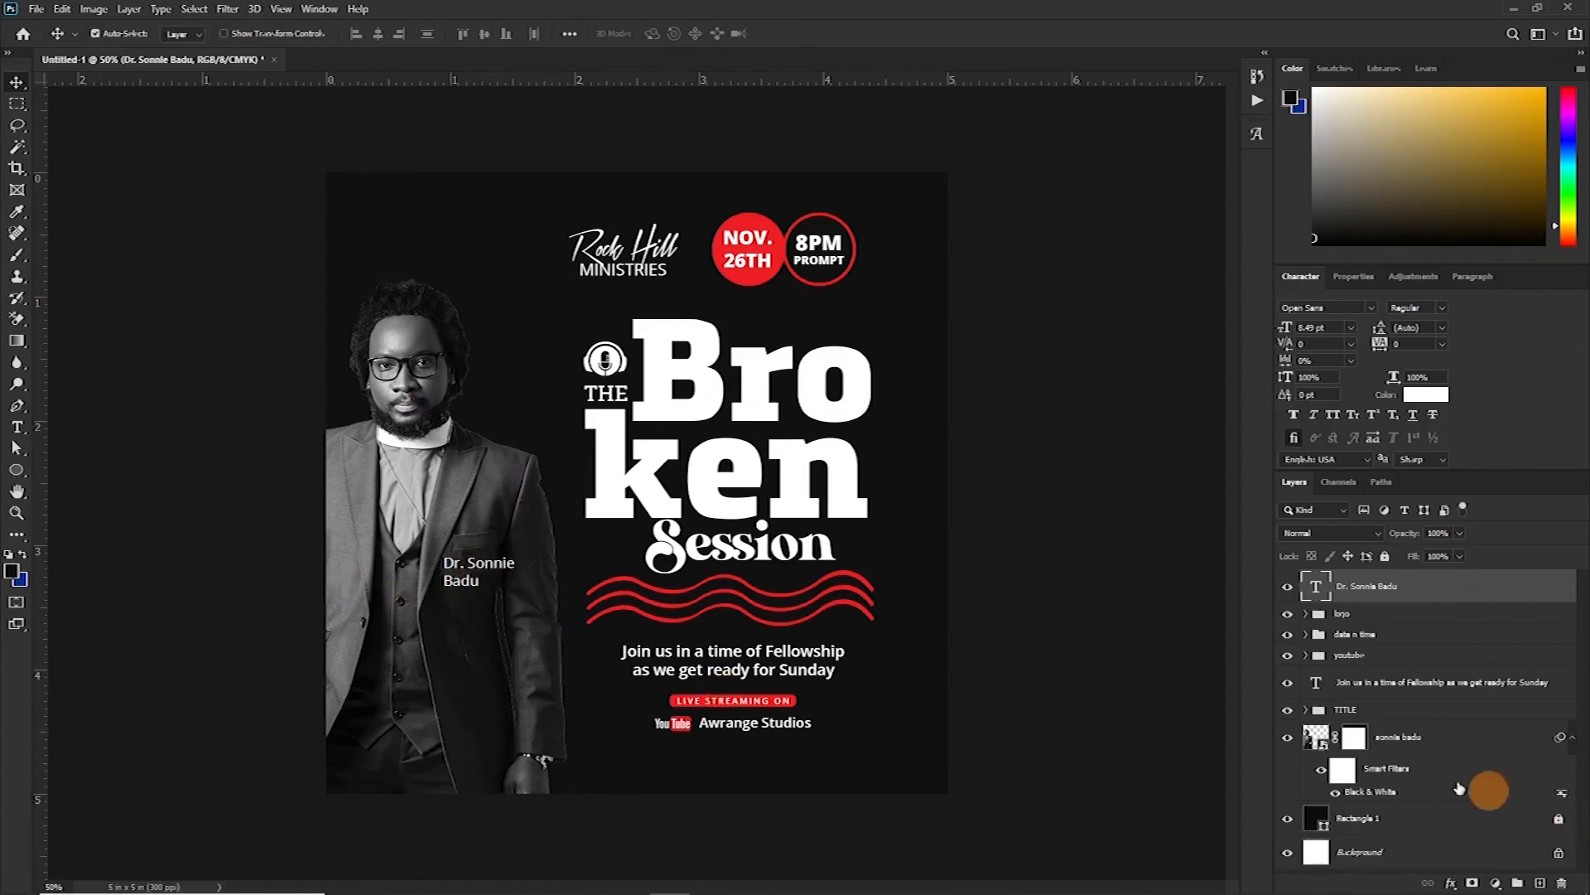
Step: Select the logo, date n time, youtube and TITLE groups with the "Join us" text and move them straight down about 0.13 in
{"action": "left_click", "coordinate": [1369, 618]}
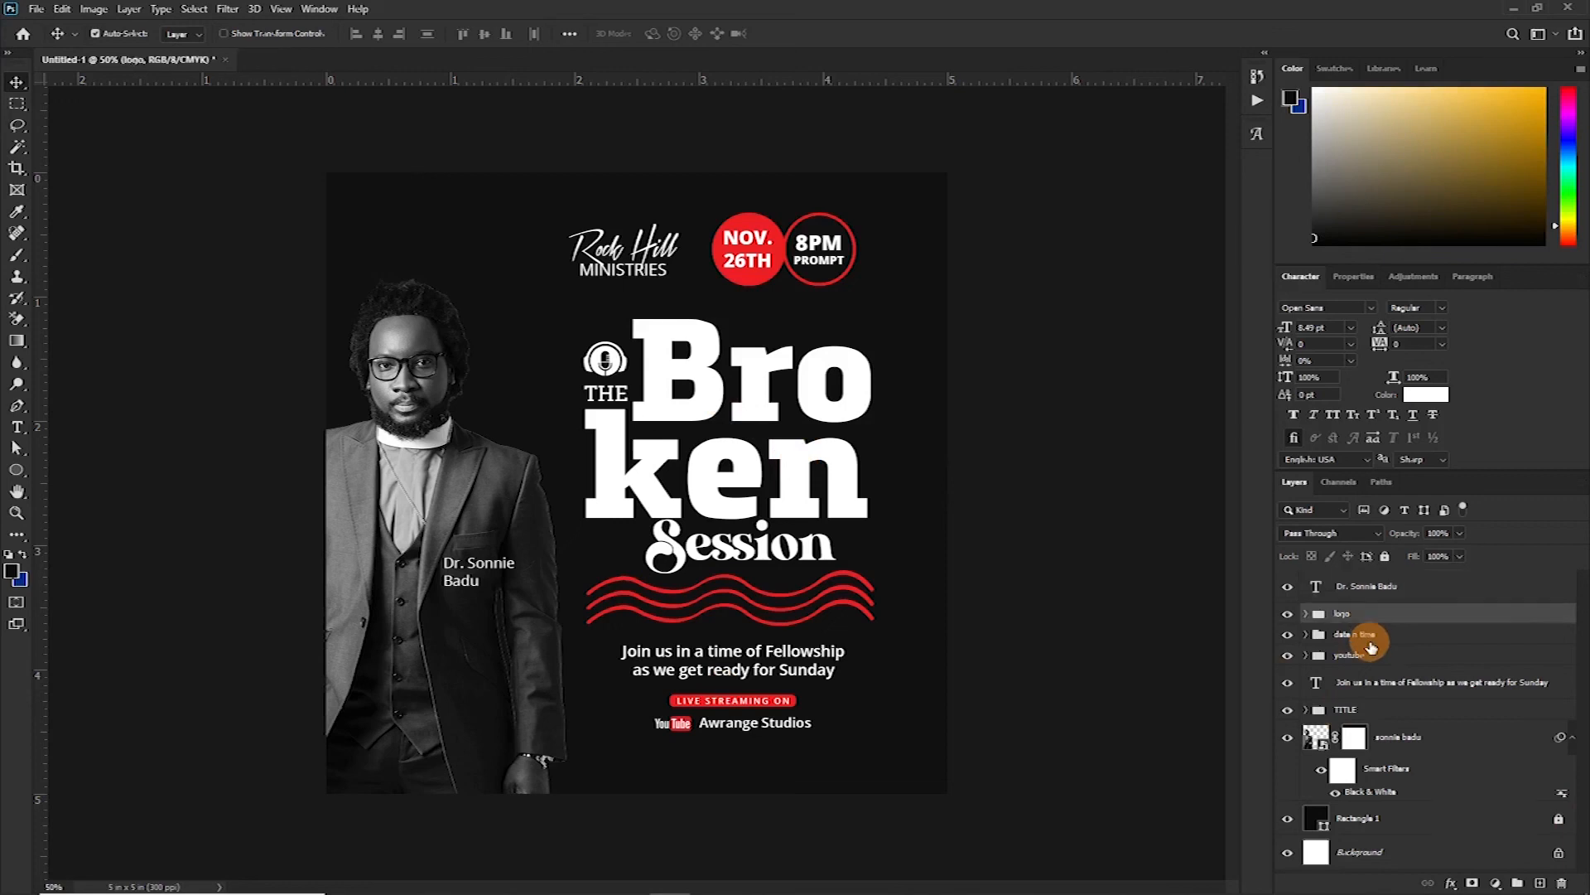
{"action": "left_click", "coordinate": [1373, 663], "text": "shift"}
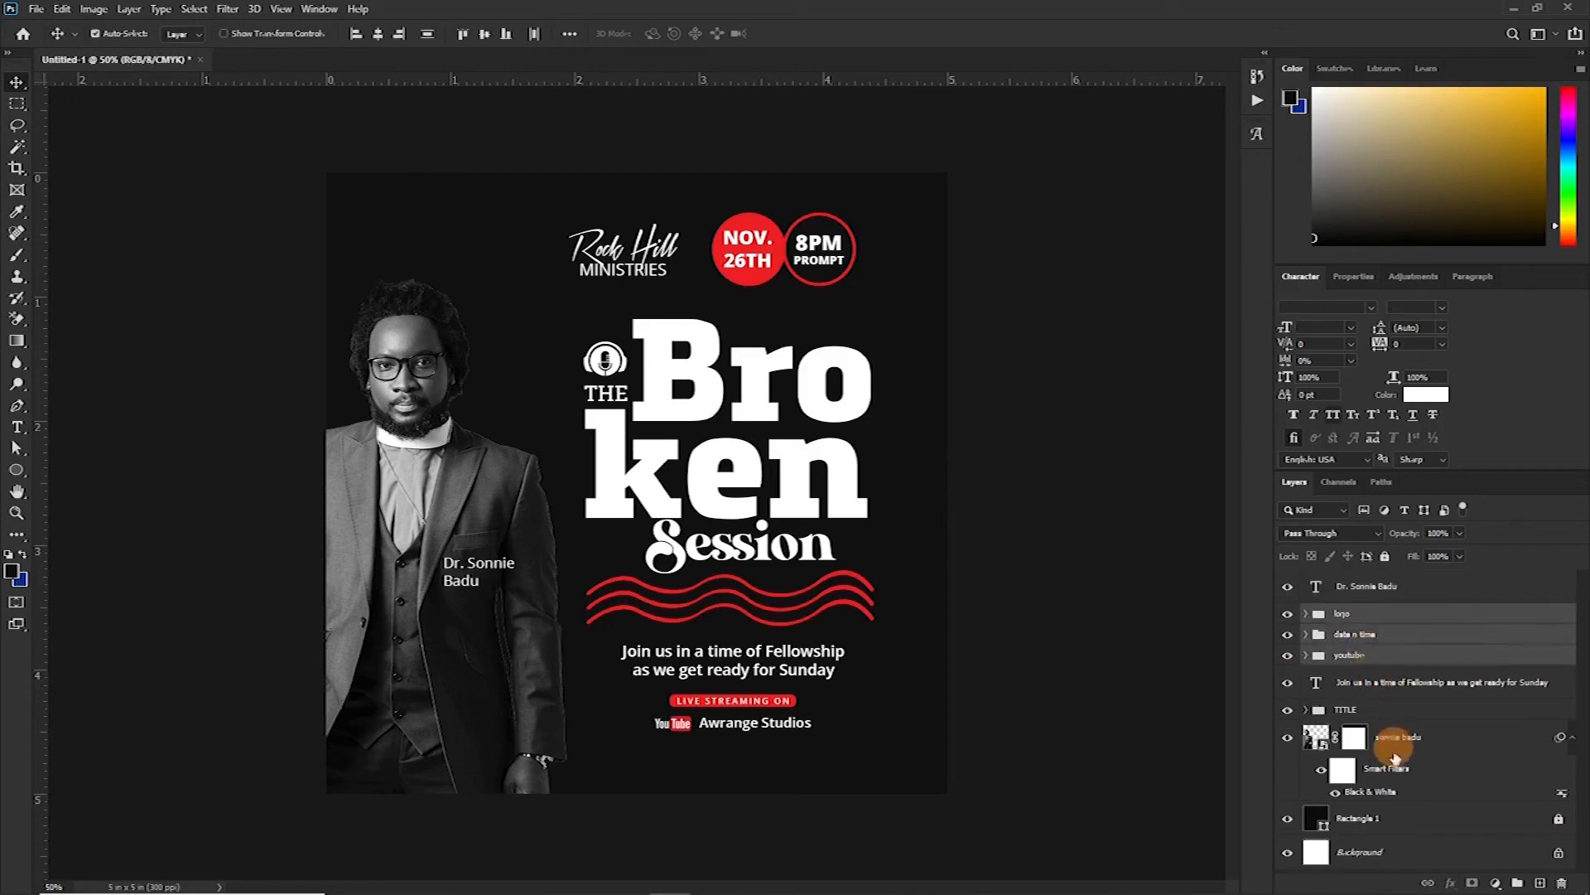
{"action": "left_click", "coordinate": [1377, 710], "text": "ctrl"}
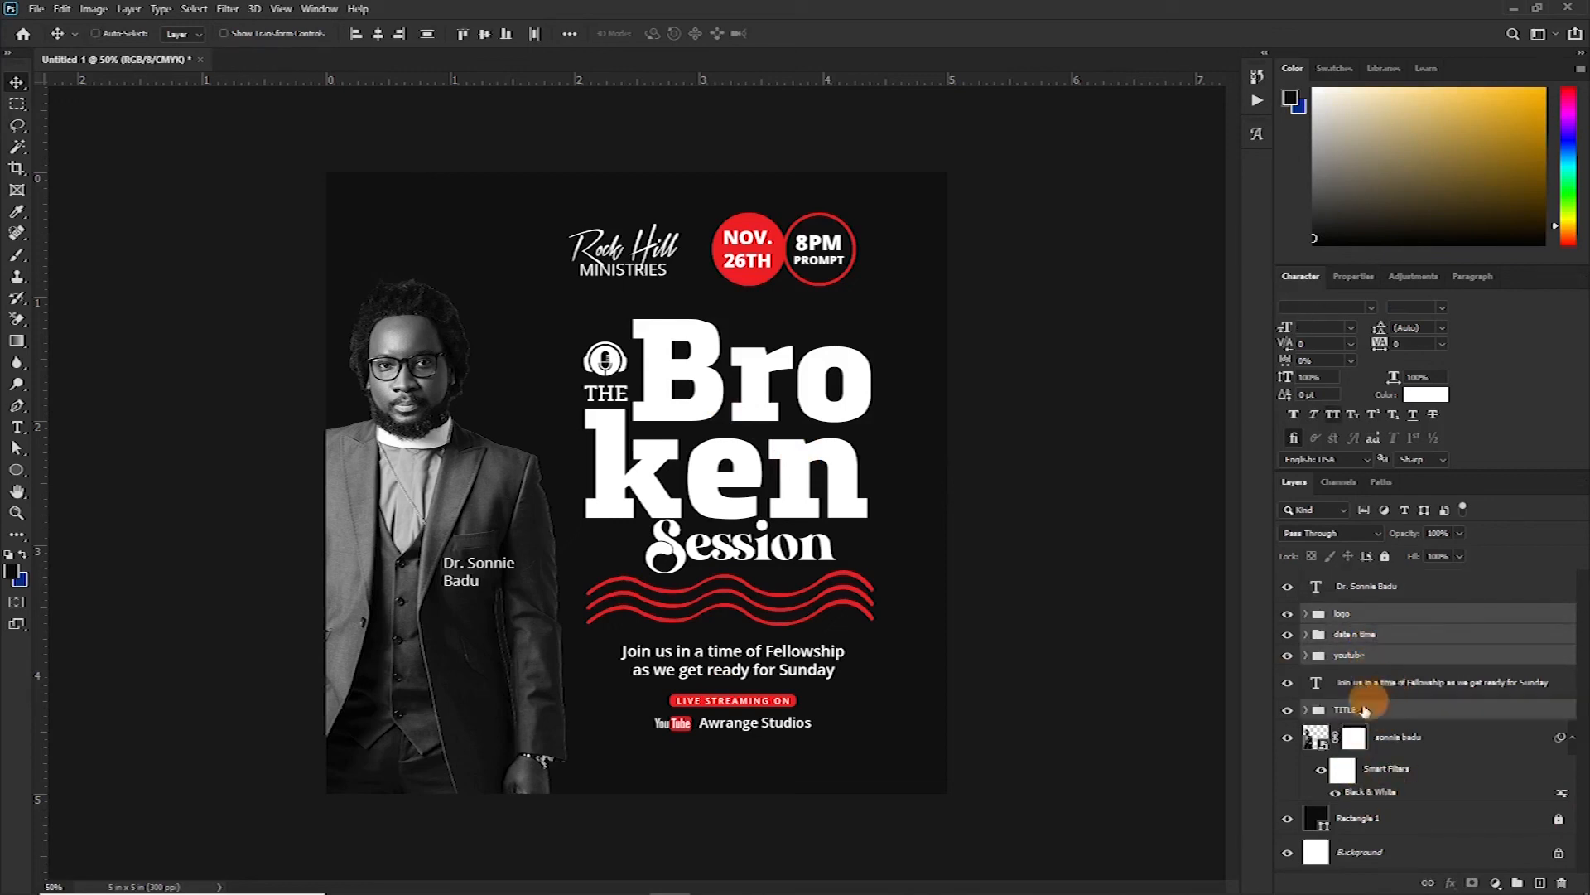
{"action": "left_click_drag", "start_coordinate": [787, 414], "coordinate": [790, 425]}
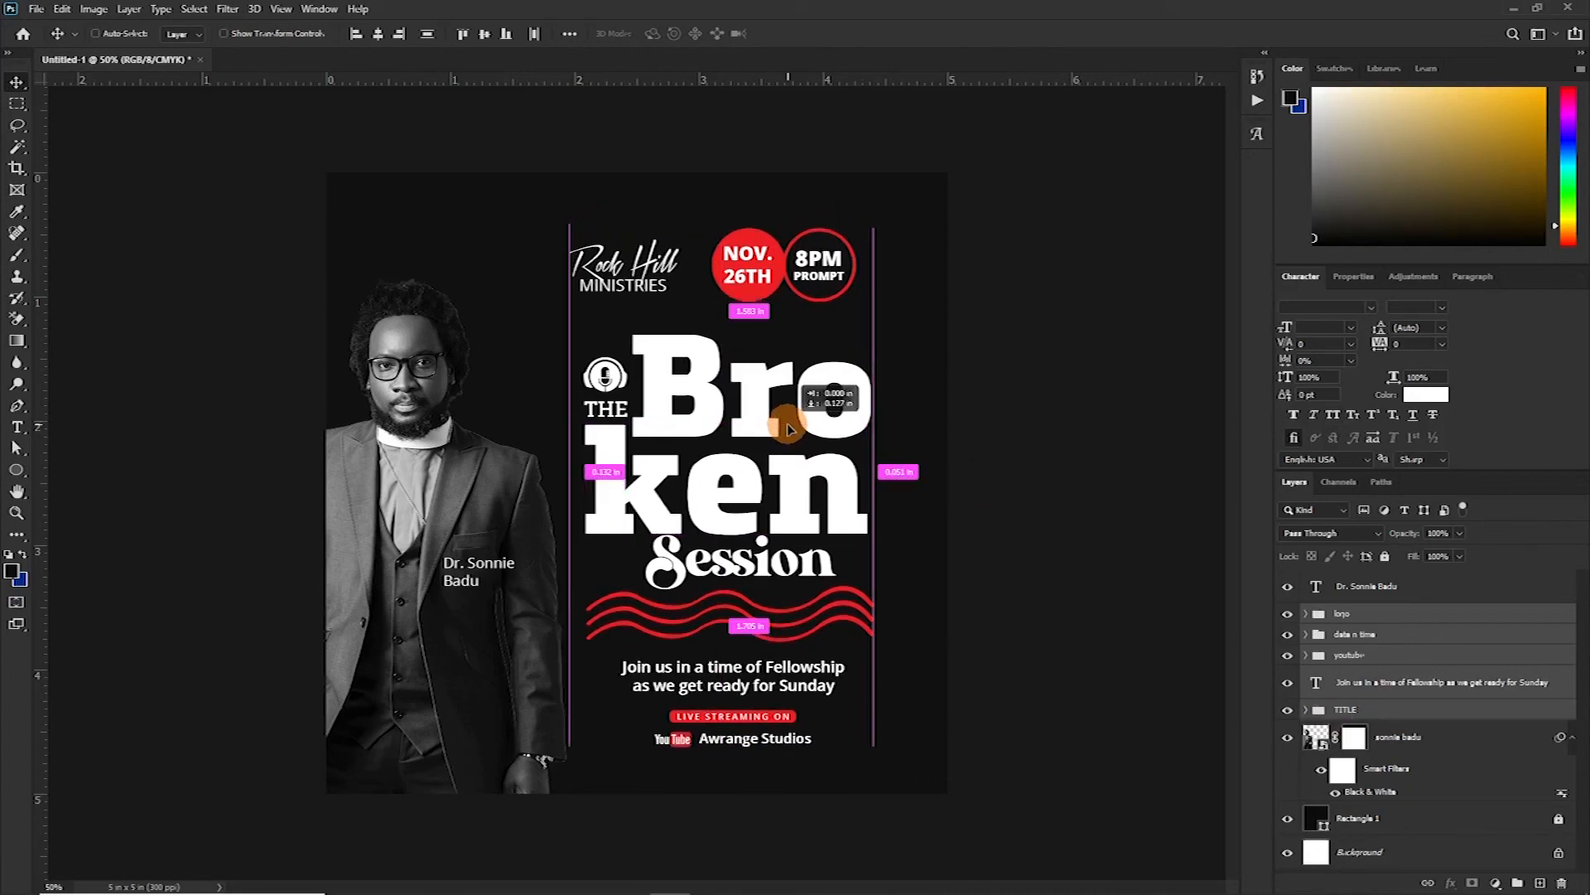